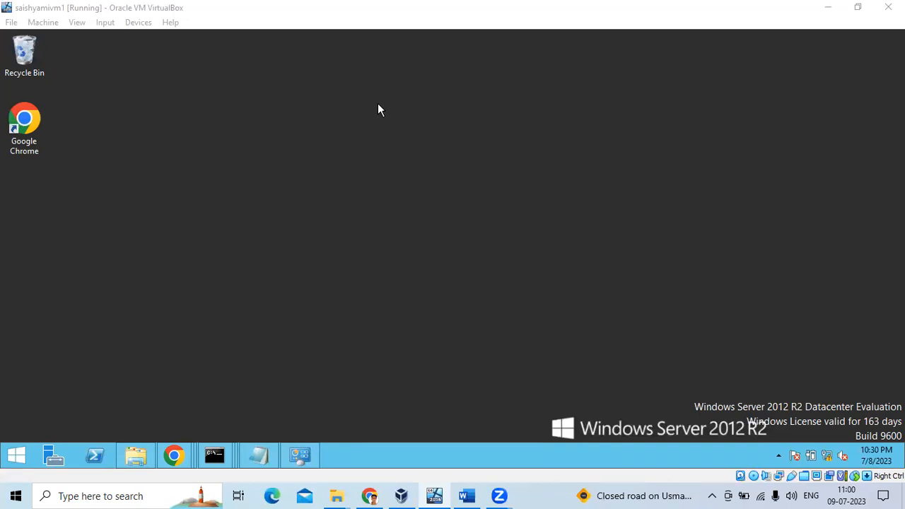
Bring up the OIMInstall tutorial in Word and scroll through the Step 16 of 17 screenshots.
click(464, 495)
scroll(523, 273, up, 5)
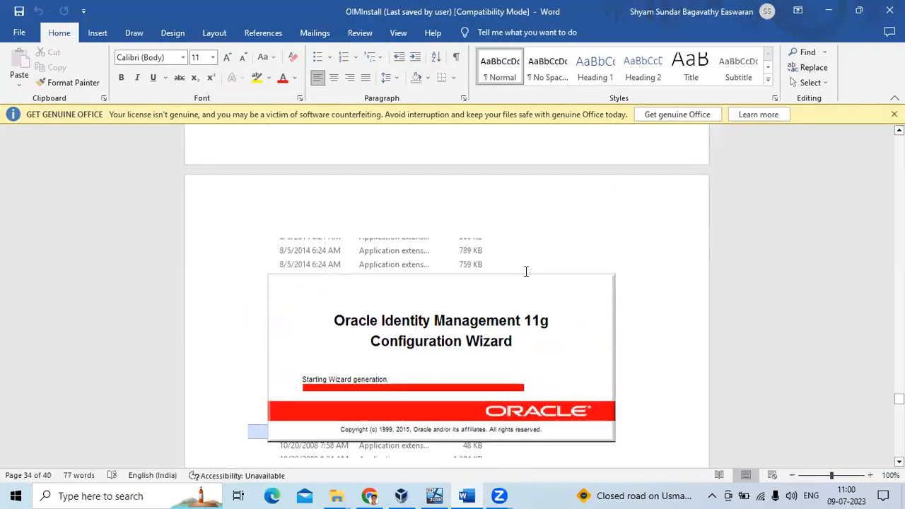
scroll(526, 272, up, 4)
scroll(535, 332, down, 10)
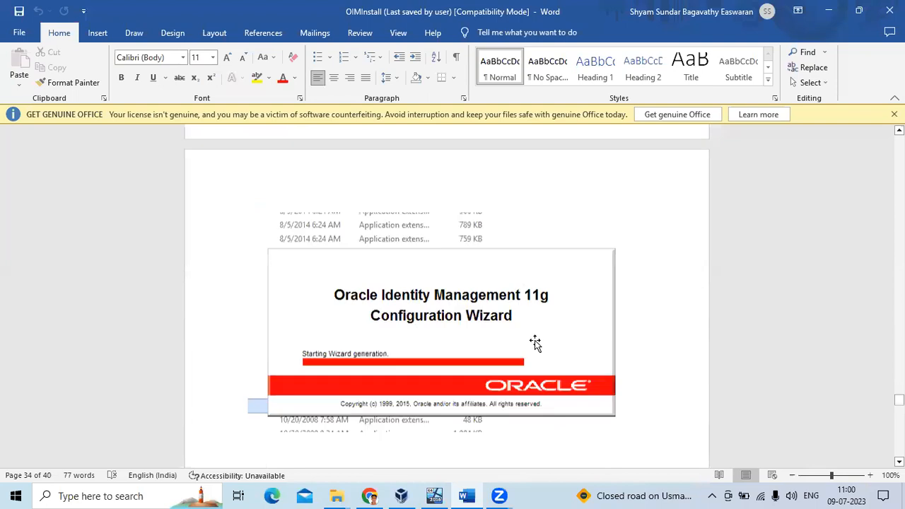
scroll(557, 326, down, 12)
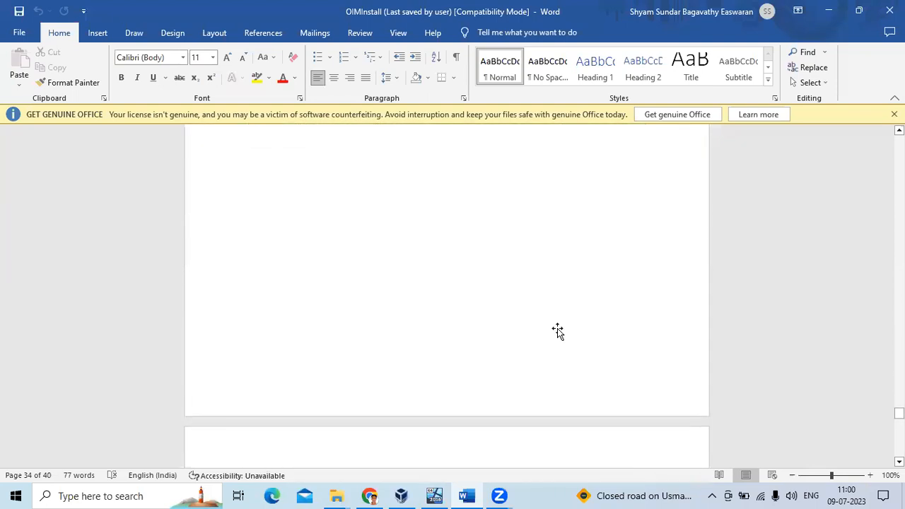
scroll(564, 329, down, 10)
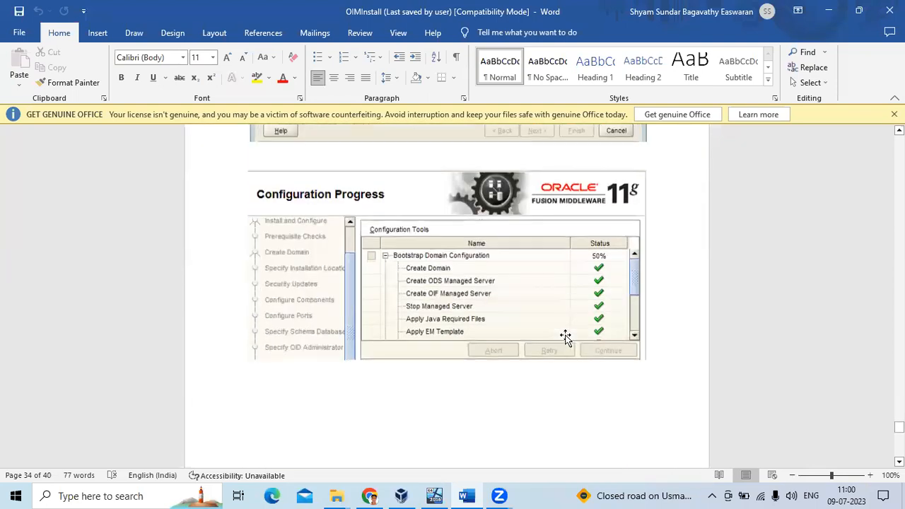
scroll(566, 334, down, 3)
scroll(558, 317, up, 10)
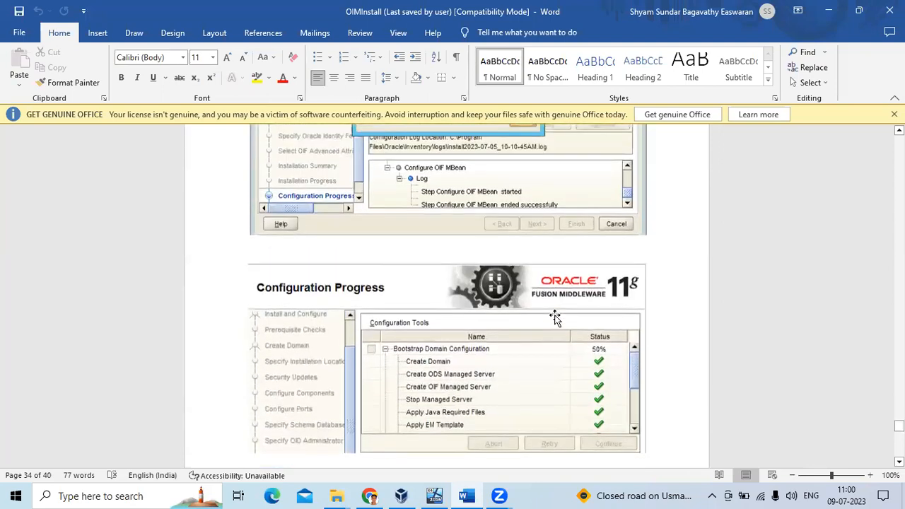
scroll(554, 320, up, 3)
scroll(554, 320, down, 10)
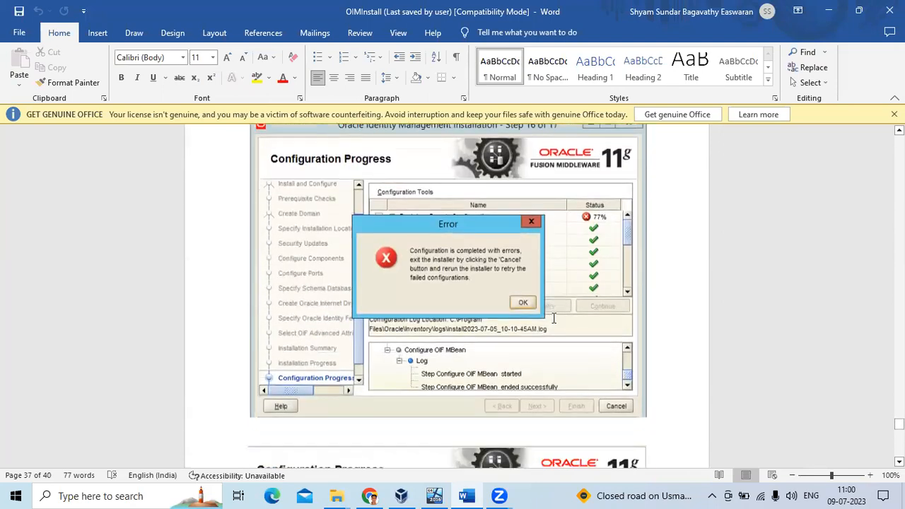
scroll(554, 320, down, 3)
scroll(554, 318, down, 8)
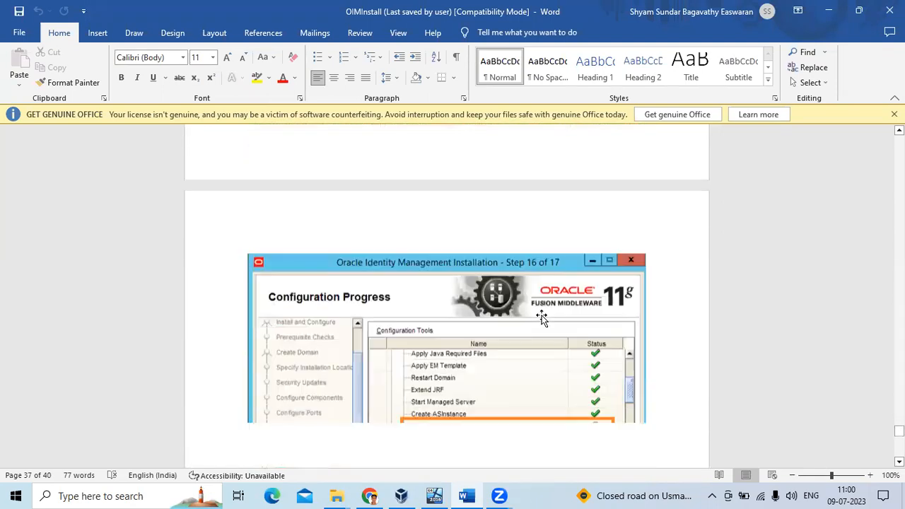
scroll(537, 335, down, 3)
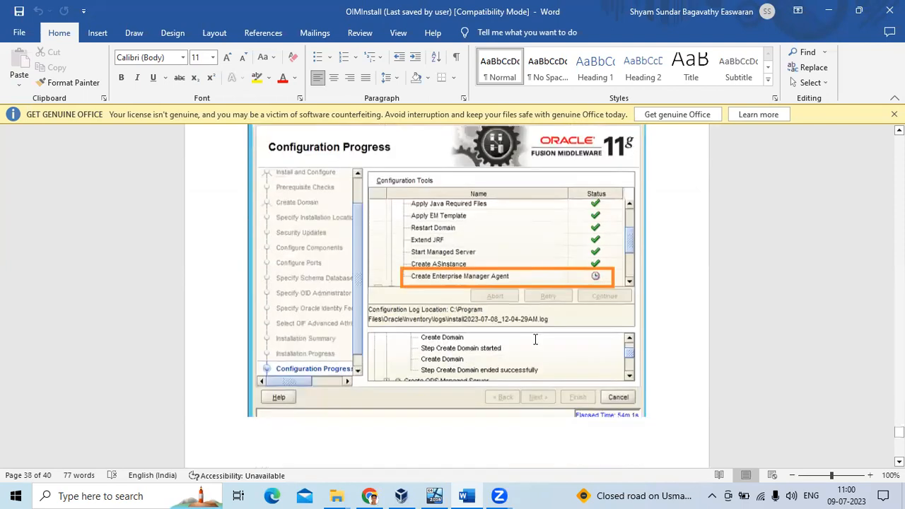
scroll(474, 320, up, 3)
scroll(487, 317, down, 4)
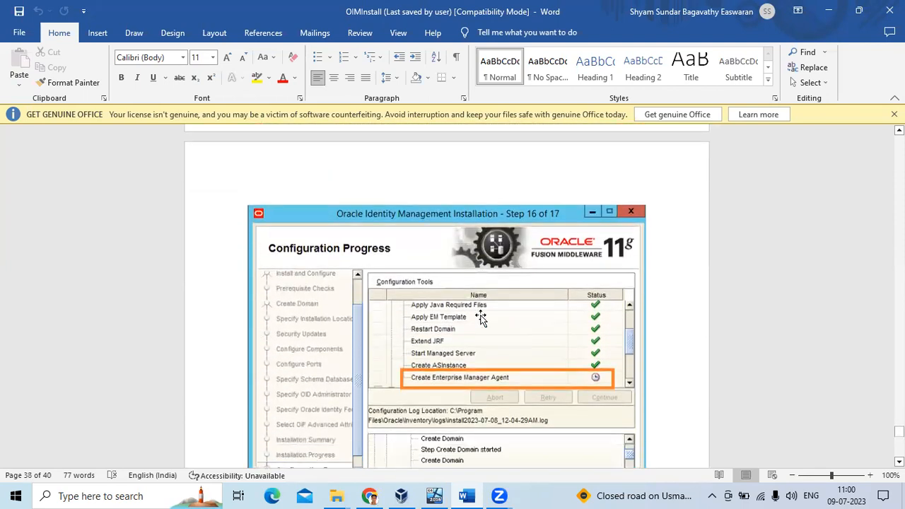
scroll(488, 317, up, 8)
scroll(488, 317, down, 8)
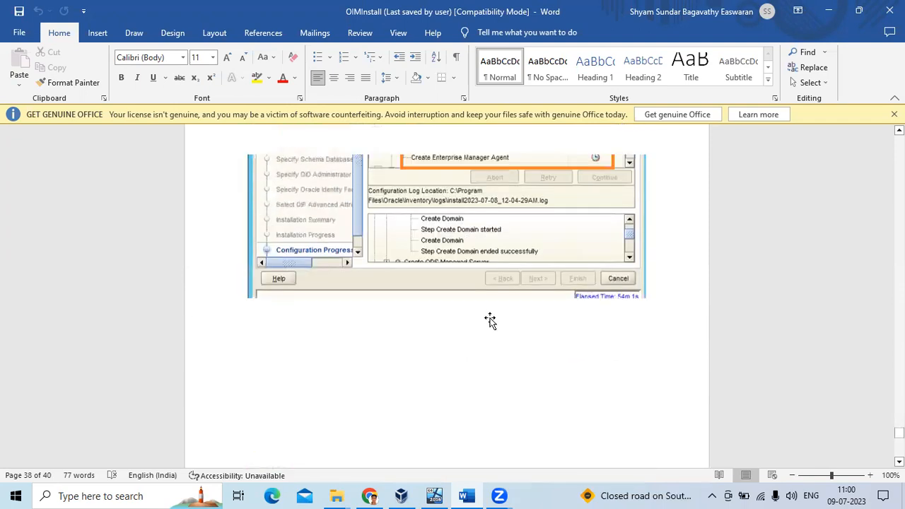
scroll(489, 319, up, 5)
scroll(491, 319, up, 3)
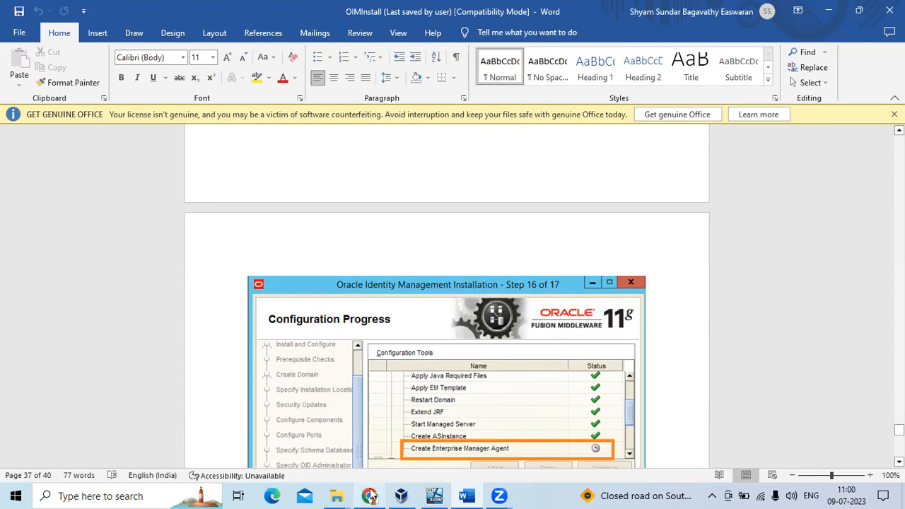
Return to the running virtual machine window.
mouse_move(374, 496)
mouse_move(436, 495)
click(381, 455)
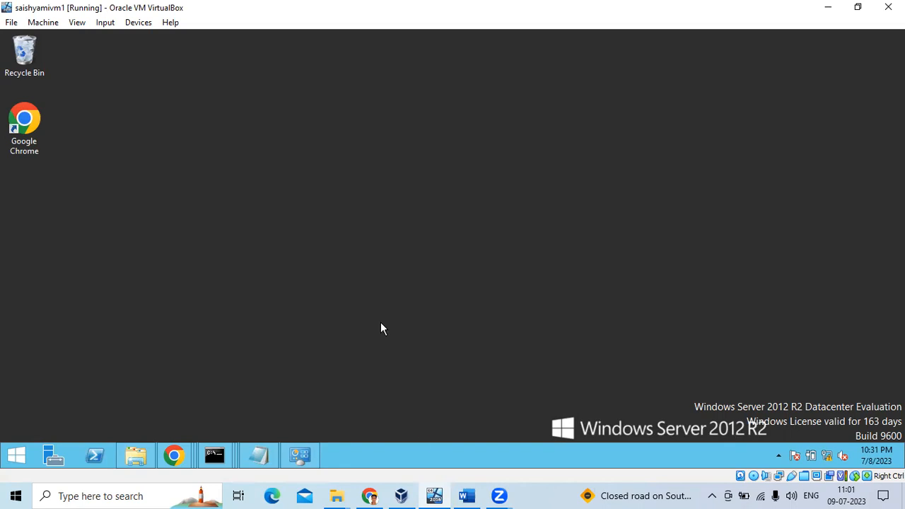
Review the tutorial's Configuration Progress screenshots and error dialog again, then switch to VirtualBox Manager.
click(479, 493)
scroll(557, 332, down, 3)
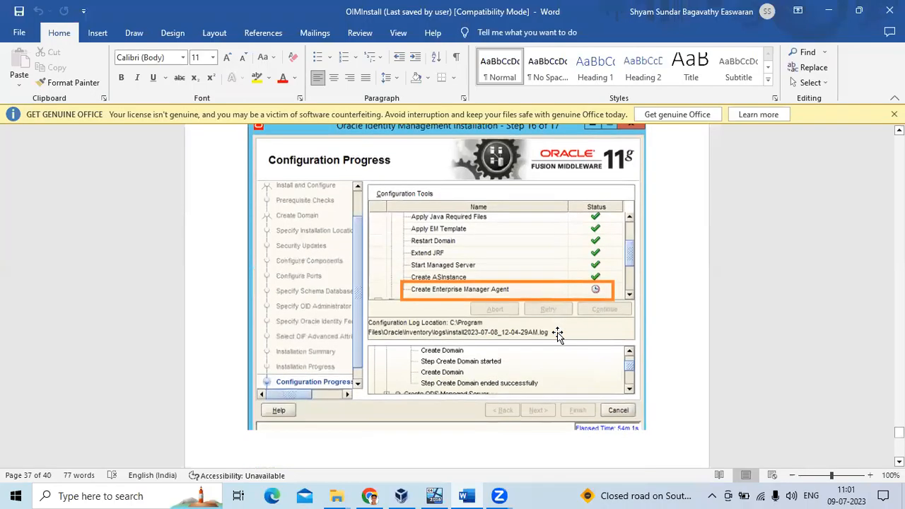
scroll(490, 233, up, 8)
scroll(509, 283, up, 5)
scroll(510, 295, down, 20)
scroll(511, 305, down, 10)
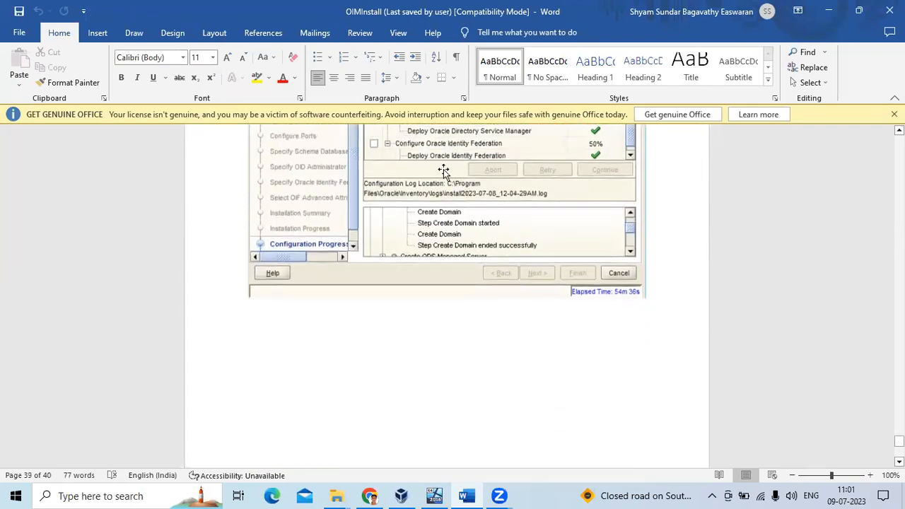
scroll(443, 172, down, 1)
scroll(496, 212, up, 5)
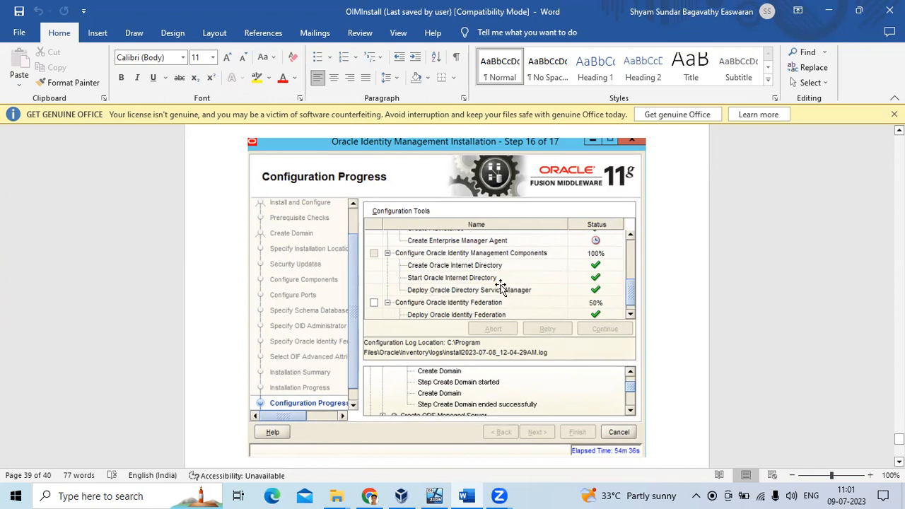
scroll(460, 300, down, 2)
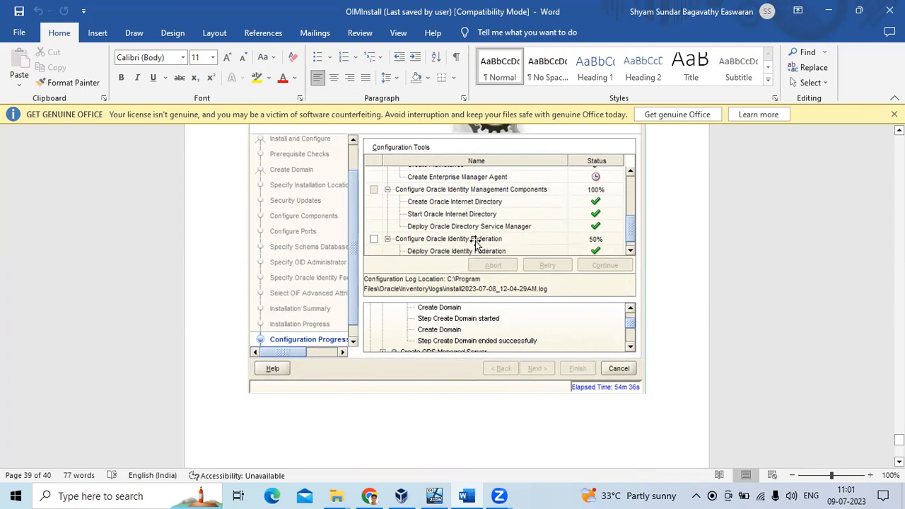
scroll(474, 254, down, 5)
scroll(483, 262, down, 8)
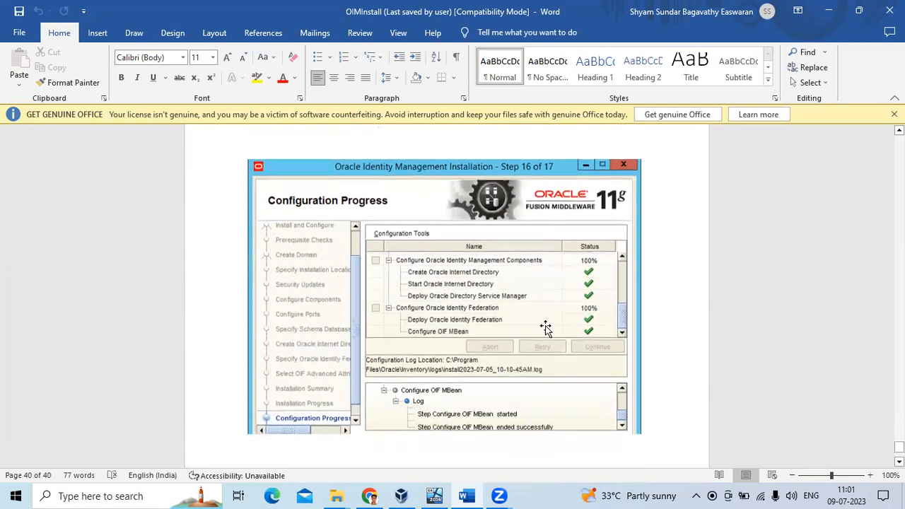
scroll(475, 213, down, 10)
scroll(480, 223, up, 3)
scroll(486, 238, down, 10)
scroll(496, 247, down, 10)
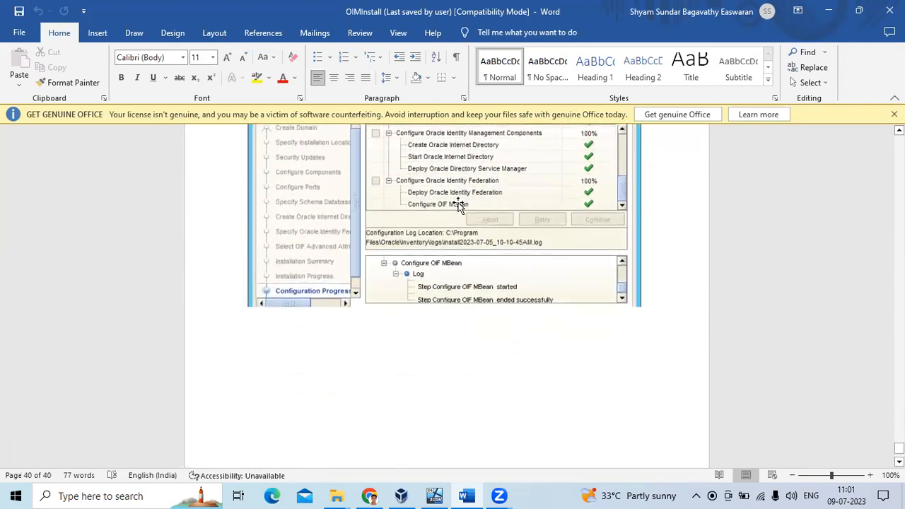
scroll(488, 206, up, 3)
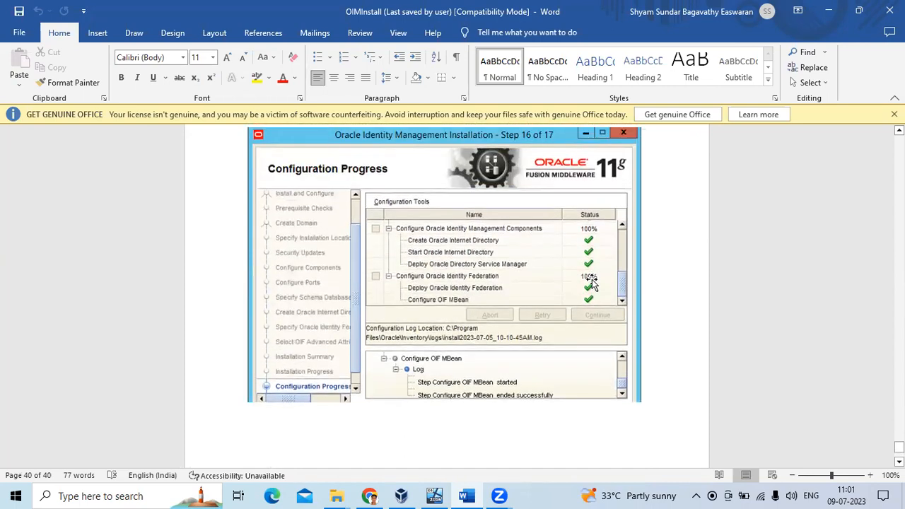
scroll(555, 258, up, 6)
scroll(556, 259, down, 10)
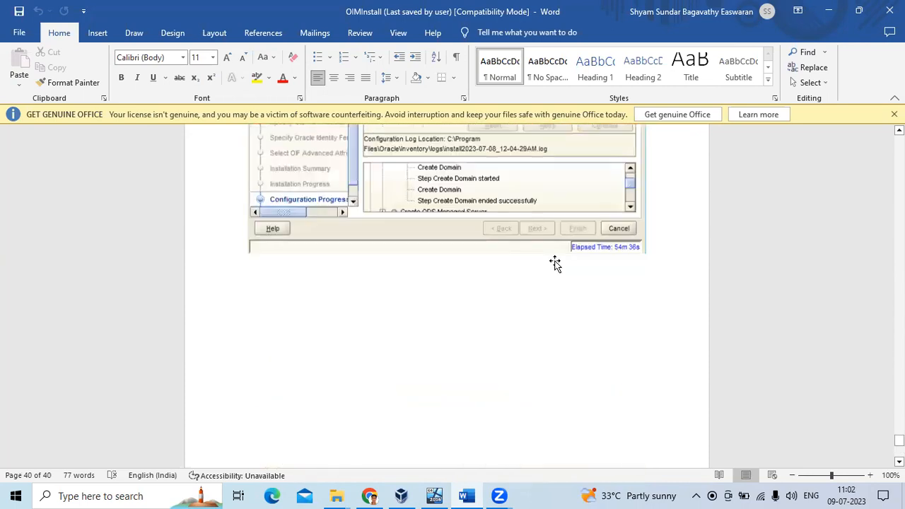
scroll(554, 263, up, 12)
scroll(549, 283, up, 5)
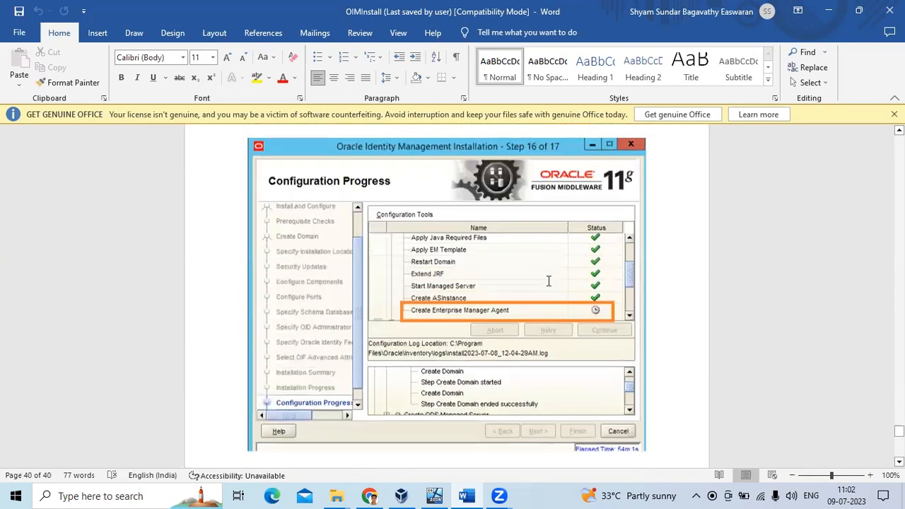
scroll(545, 297, down, 2)
scroll(481, 347, down, 2)
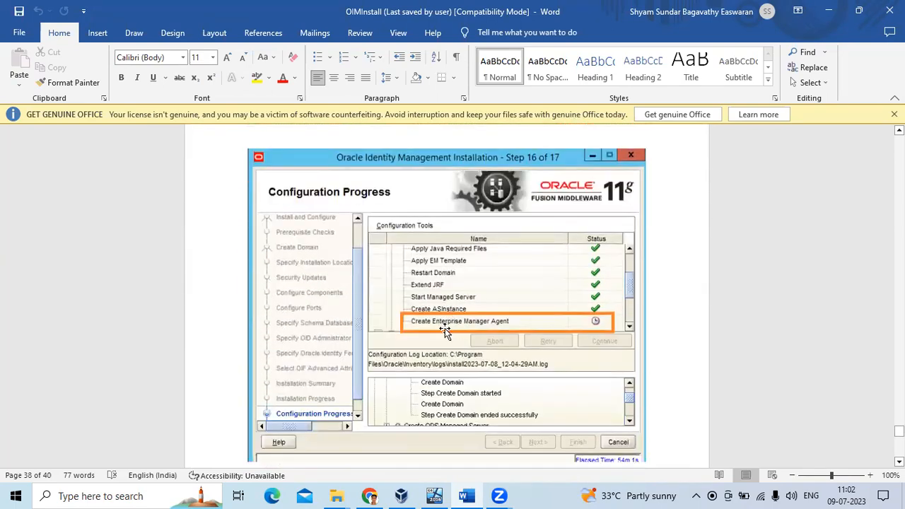
scroll(580, 311, up, 5)
scroll(576, 305, down, 7)
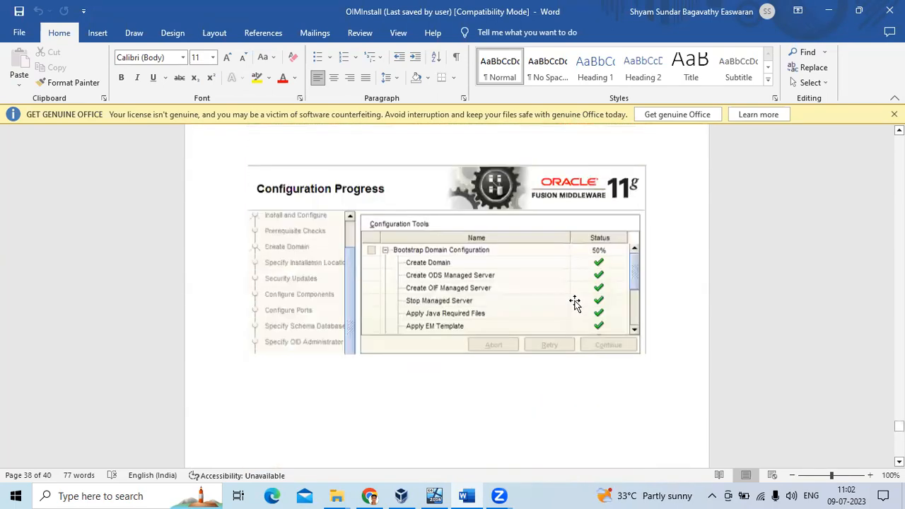
scroll(576, 333, up, 7)
scroll(570, 347, down, 2)
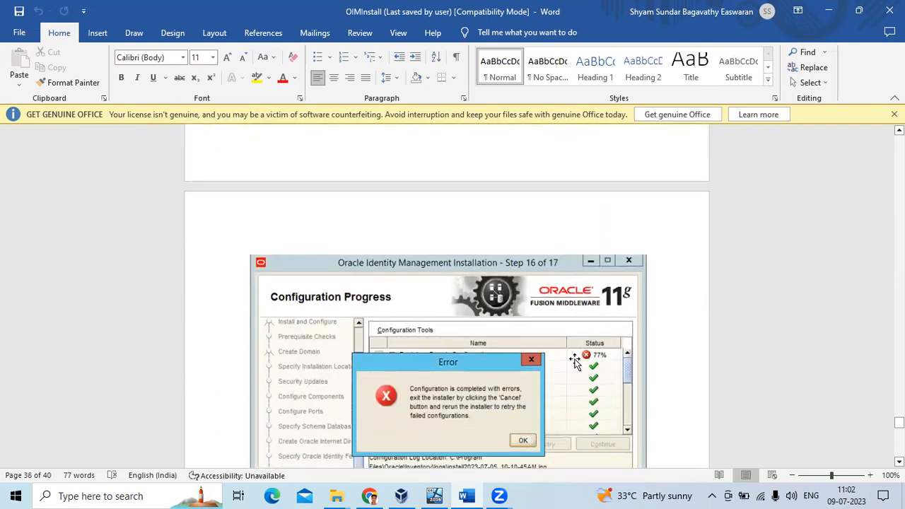
scroll(557, 282, down, 7)
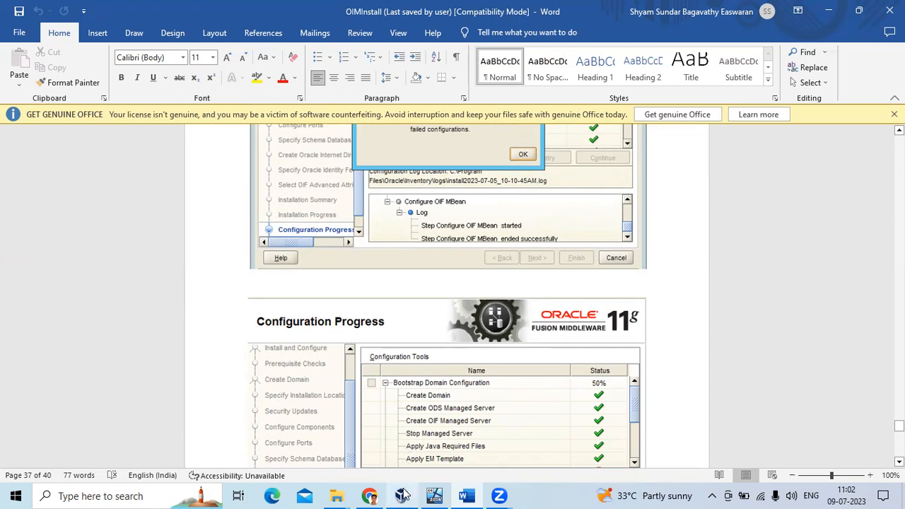
mouse_move(405, 493)
click(410, 476)
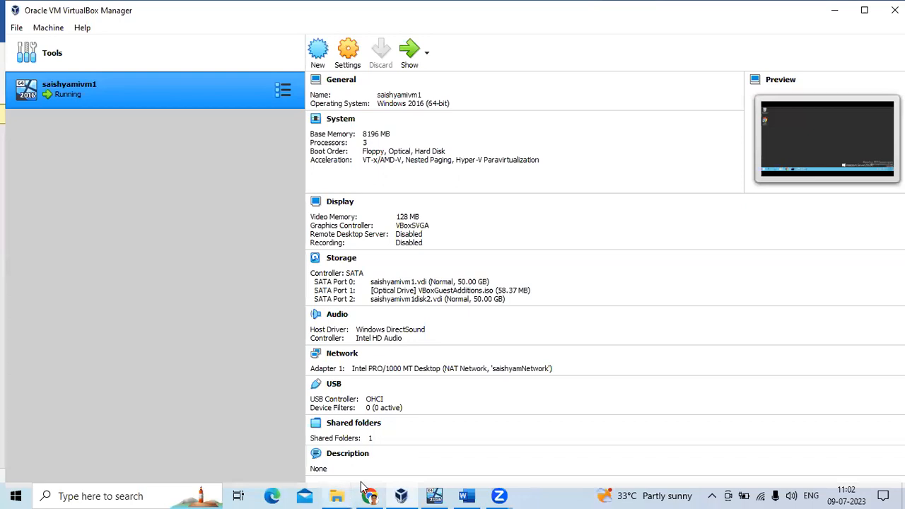
Open the WebLogic Summary of Servers page and check listen ports 7002 and 7005.
click(433, 496)
mouse_move(174, 456)
click(198, 393)
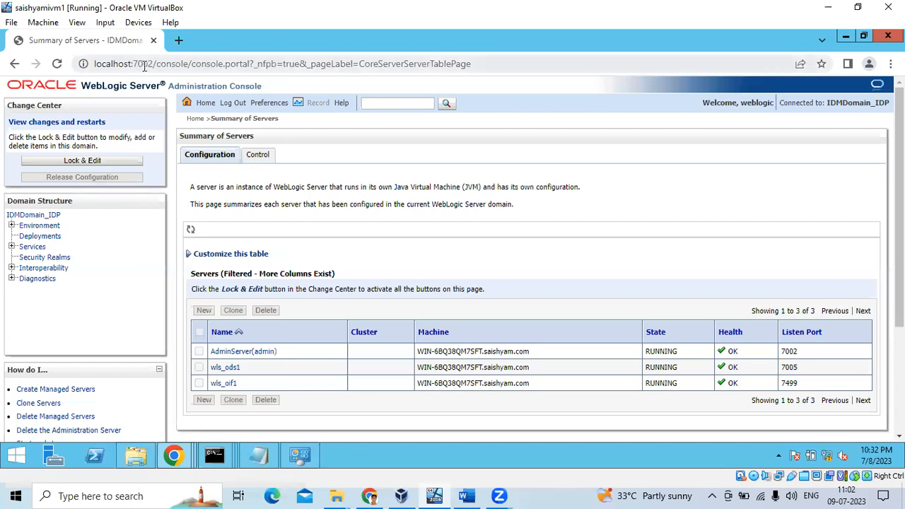
drag(808, 352, 774, 356)
mouse_move(782, 384)
mouse_down()
mouse_move(802, 384)
mouse_move(797, 368)
mouse_move(786, 367)
mouse_up()
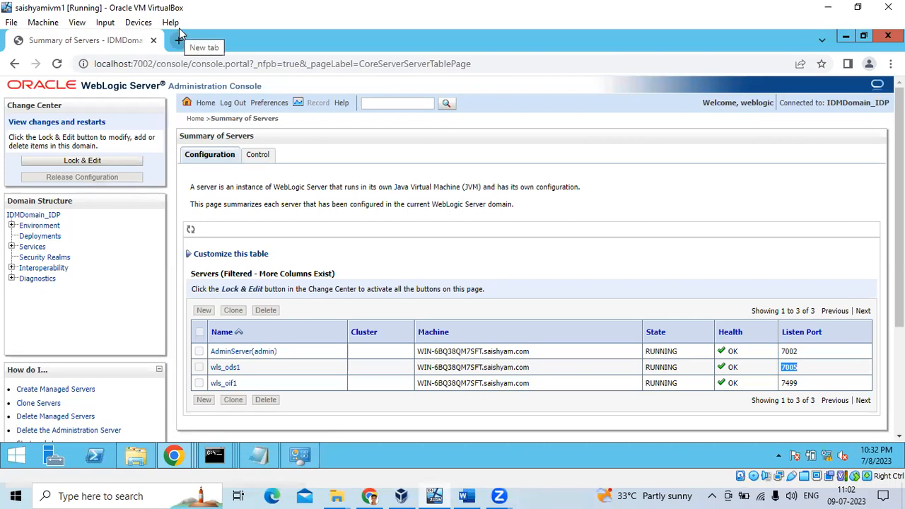
Switch between the Summary of Servers and Identities browser windows, ending on OIF Identities.
click(166, 455)
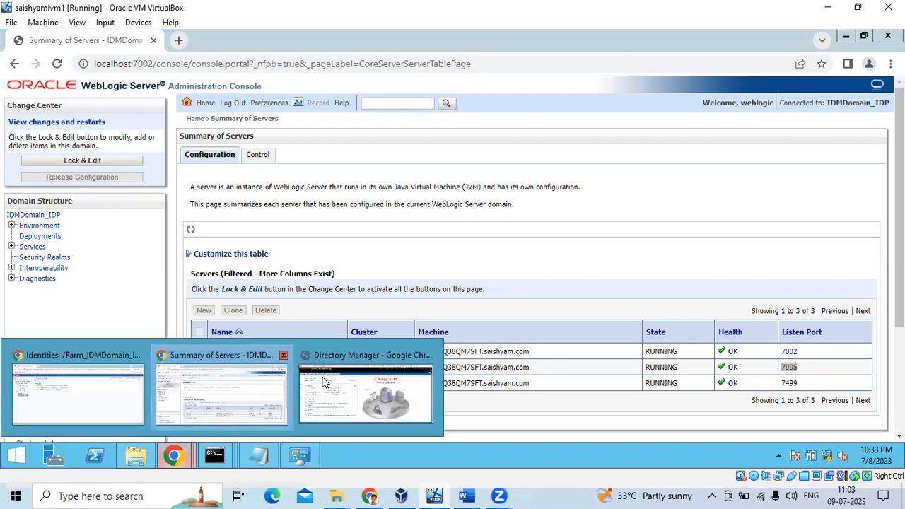
click(116, 407)
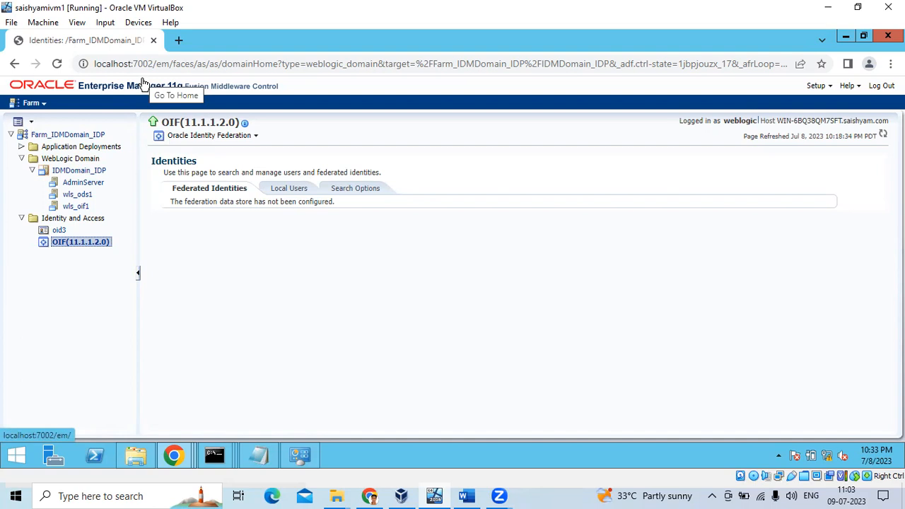
click(175, 454)
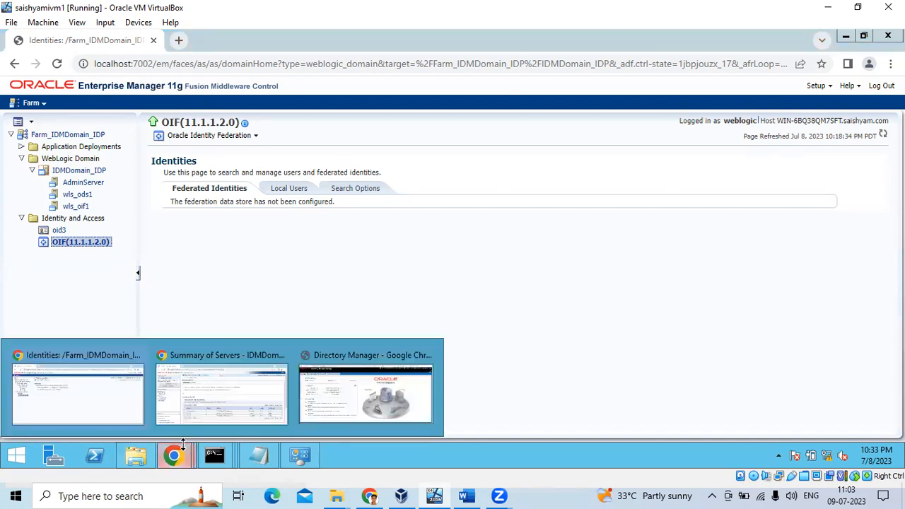
click(233, 402)
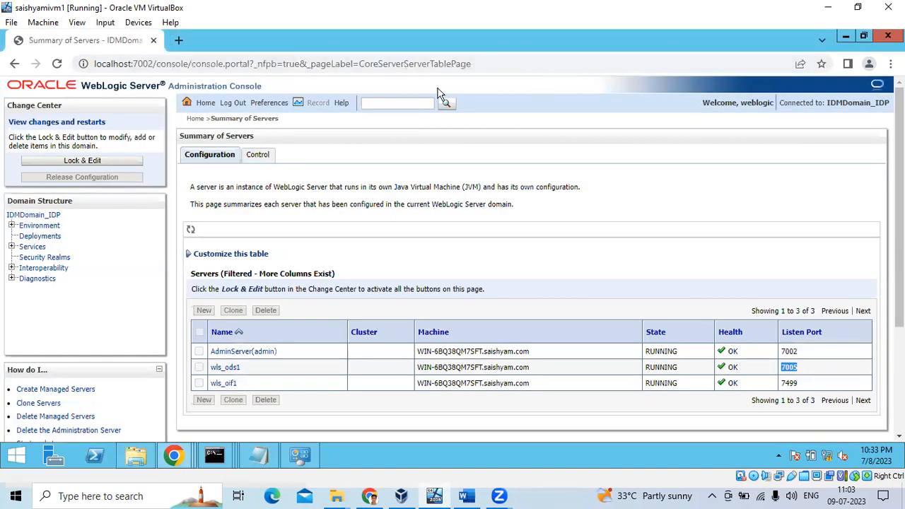
click(174, 455)
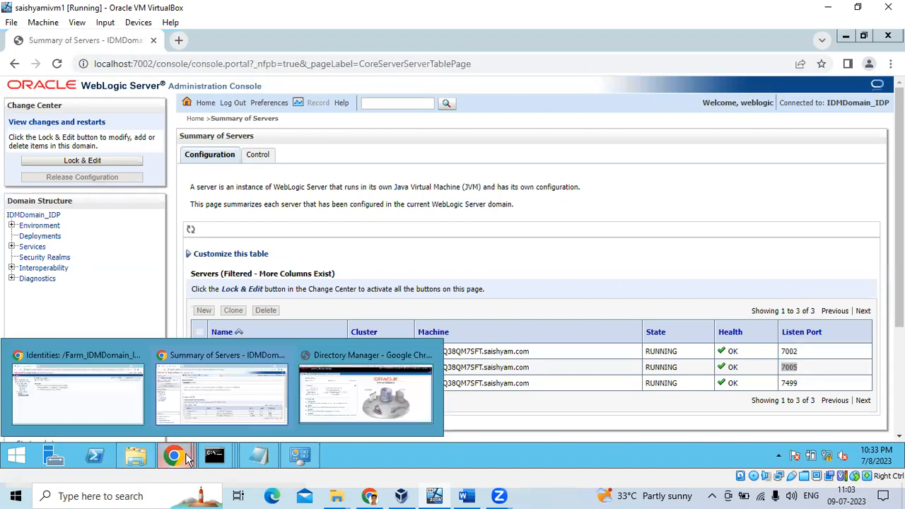
click(135, 386)
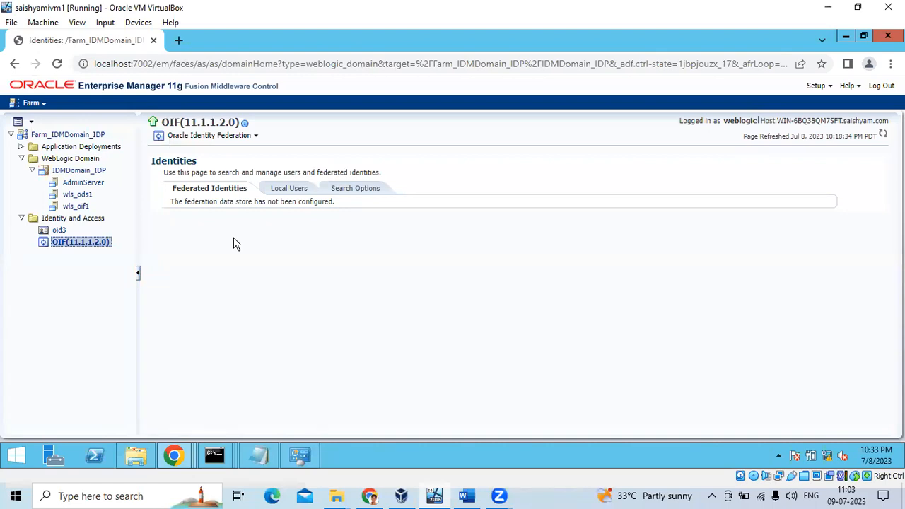
Move the installation notes in Notepad aside to uncover the Identities page.
click(267, 470)
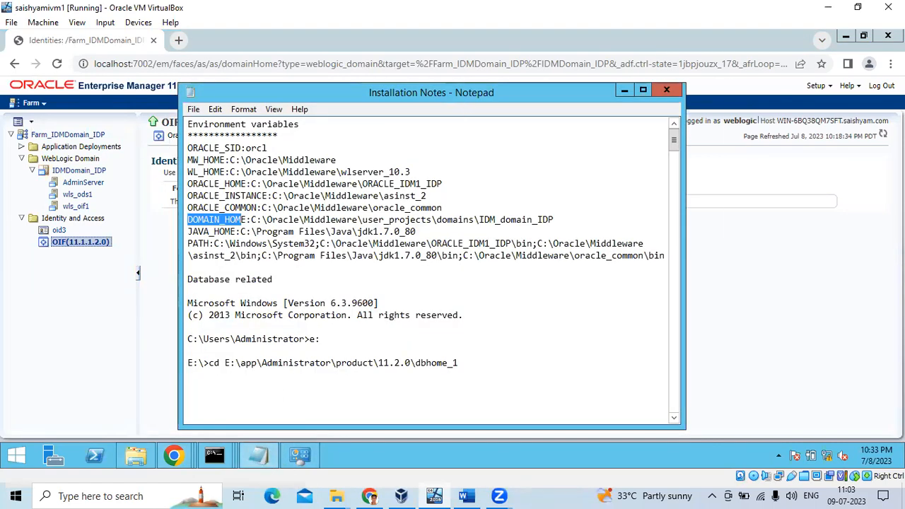
drag(396, 92, 588, 74)
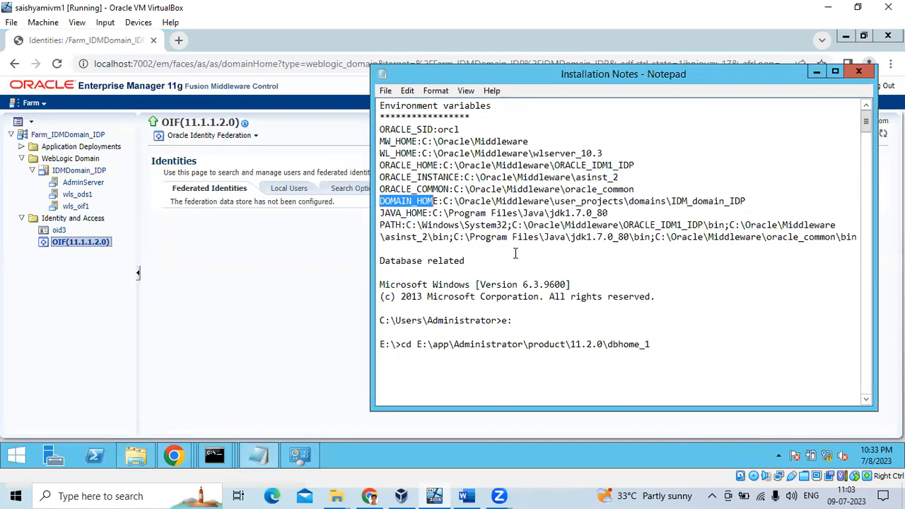
click(516, 254)
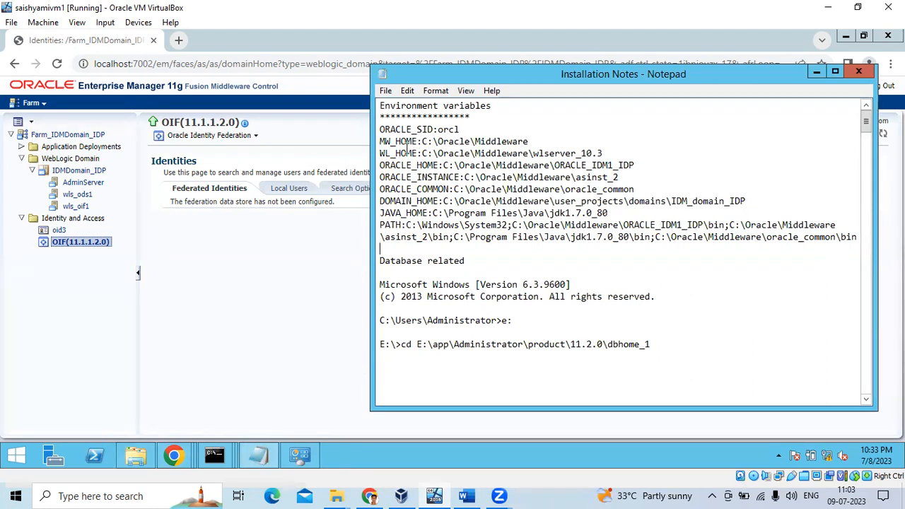
In the opmnctl status console, run 'lsnrctl staus', which fails with error NL-00853.
click(214, 455)
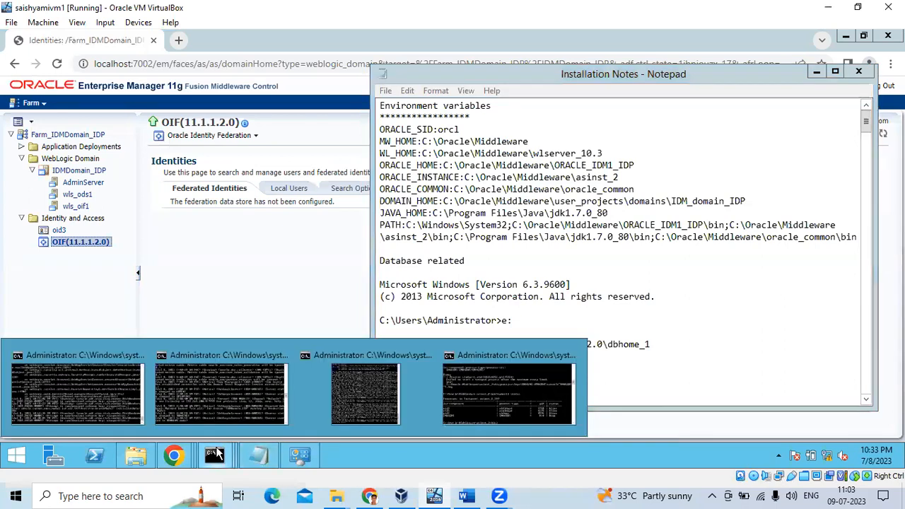
click(509, 406)
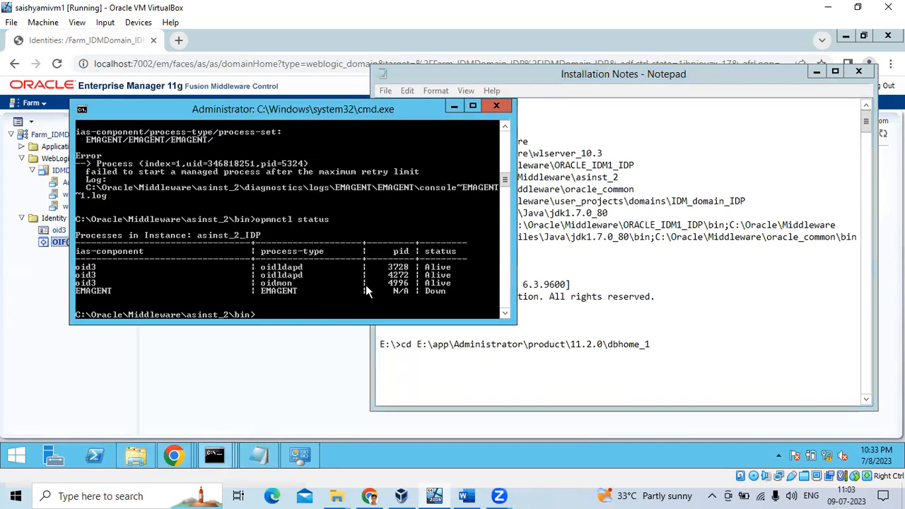
click(473, 105)
scroll(246, 287, up, 10)
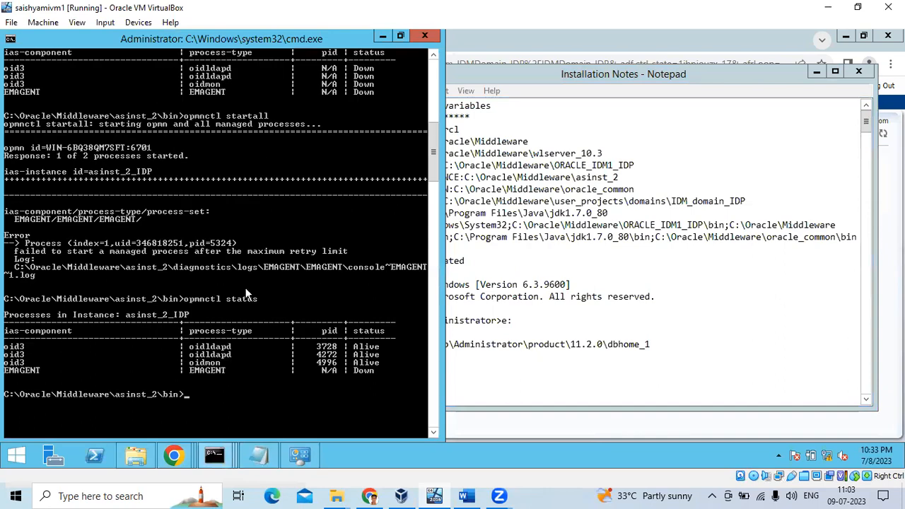
scroll(262, 283, down, 15)
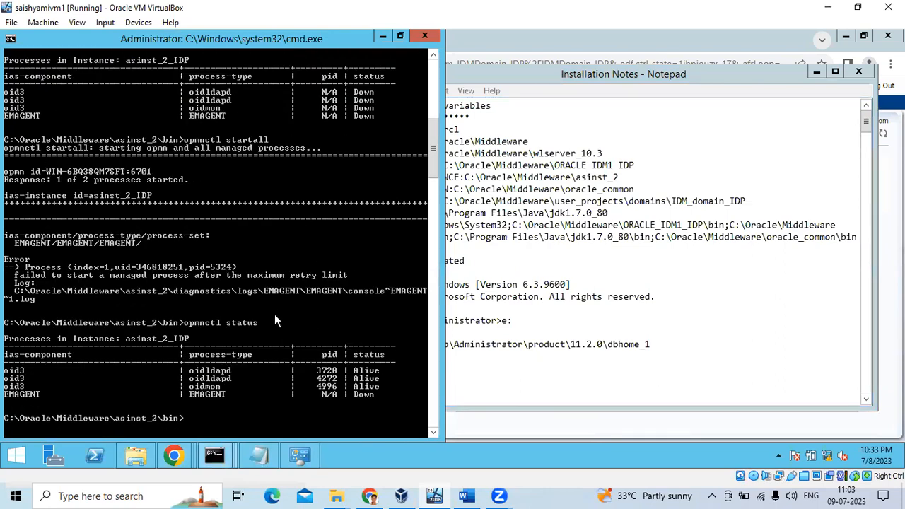
text(lsnt)
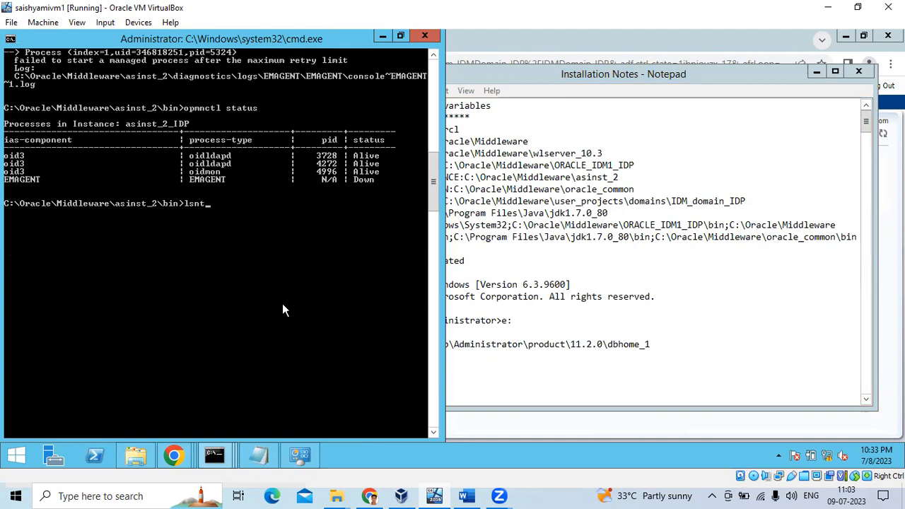
key(BackSpace)
text(rctl staus)
key(Return)
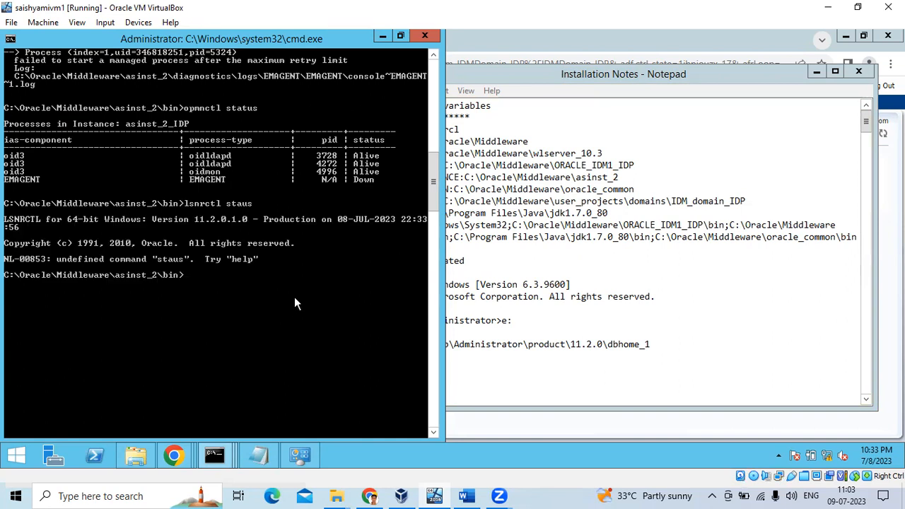
Open E:\app\Administrator\product\11.2.0\dbhome_1\BIN in Explorer.
click(135, 455)
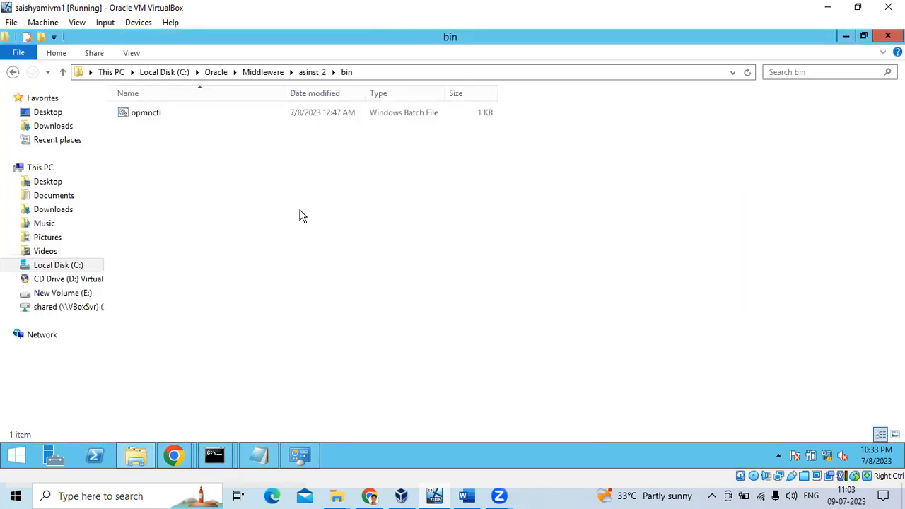
click(71, 292)
double_click(157, 119)
double_click(156, 117)
double_click(147, 196)
click(142, 118)
double_click(141, 118)
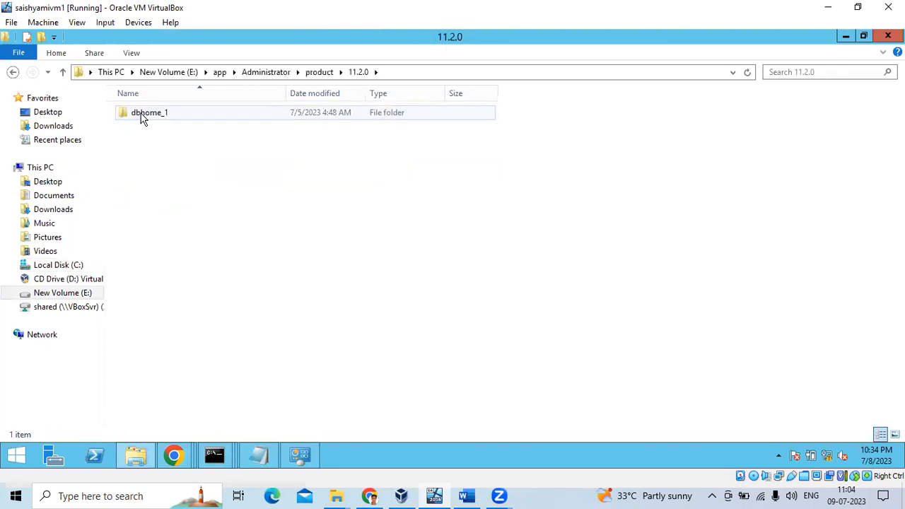
double_click(141, 115)
double_click(132, 168)
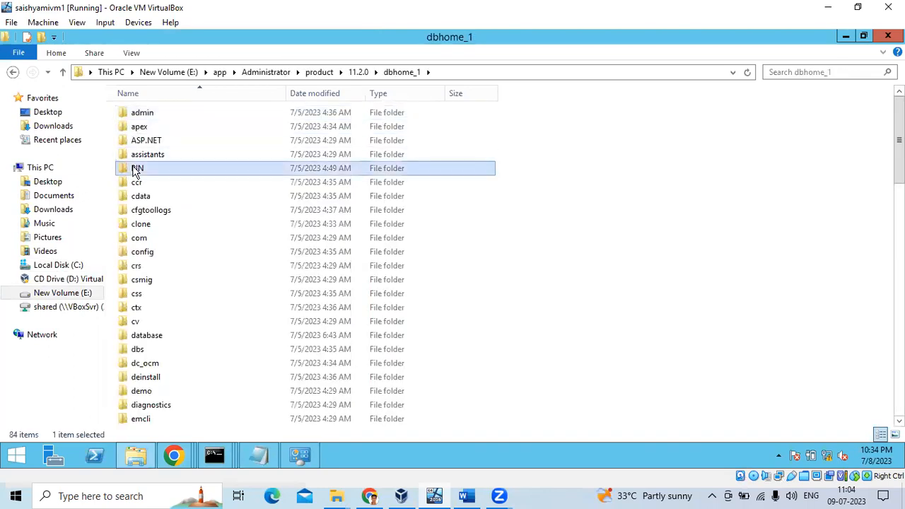
Copy the BIN folder's full path from the address bar for the command prompt.
click(300, 74)
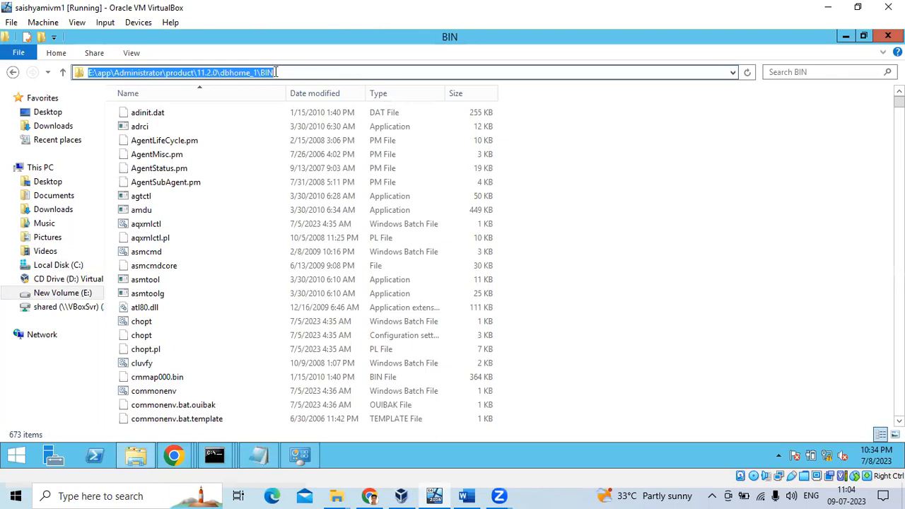
right_click(274, 72)
click(304, 111)
click(220, 453)
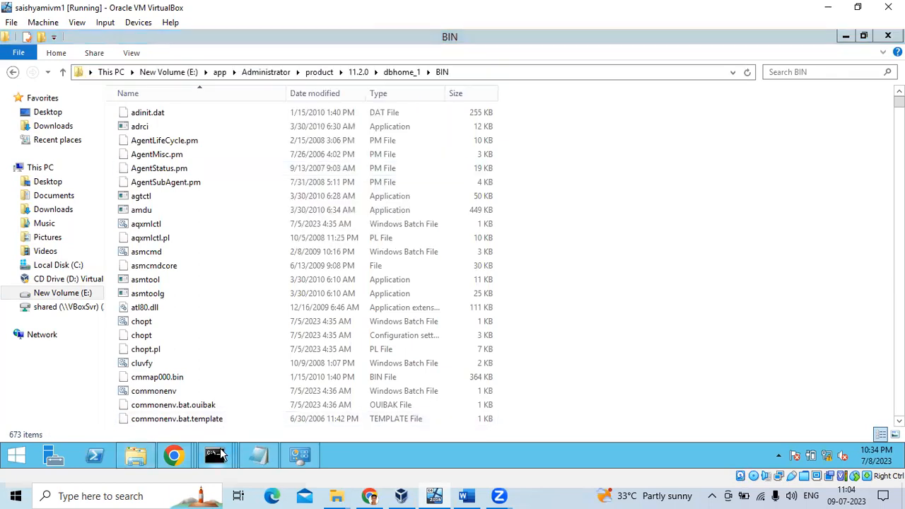
click(460, 411)
Change directory to the pasted dbhome_1 BIN path with cd.
text(cd)
right_click(324, 331)
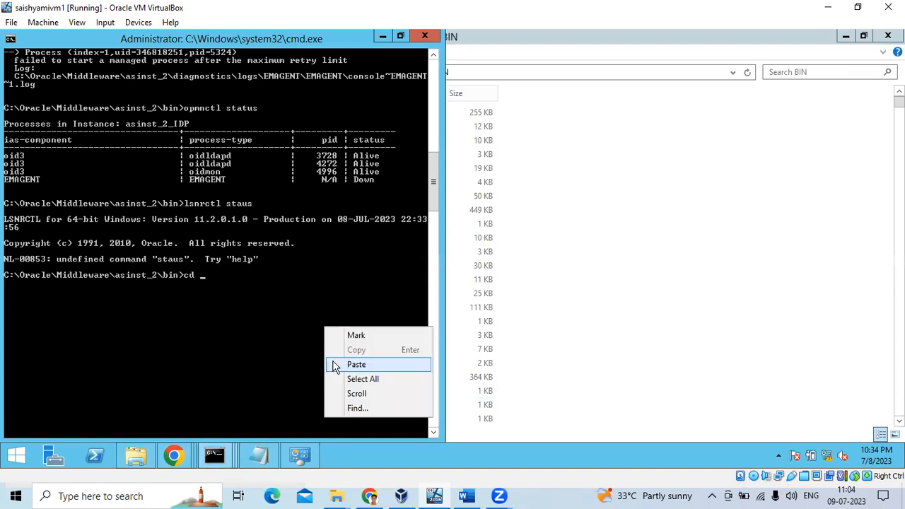
click(336, 359)
key(Return)
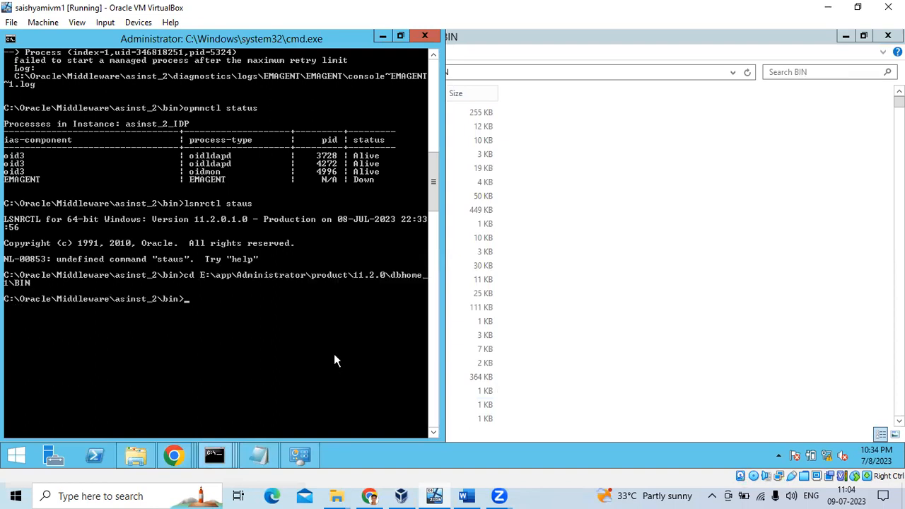
Run 'lsnrctl status', confirming the orcl service READY, and resize the console to the left half.
text(lsnrctl status)
key(Return)
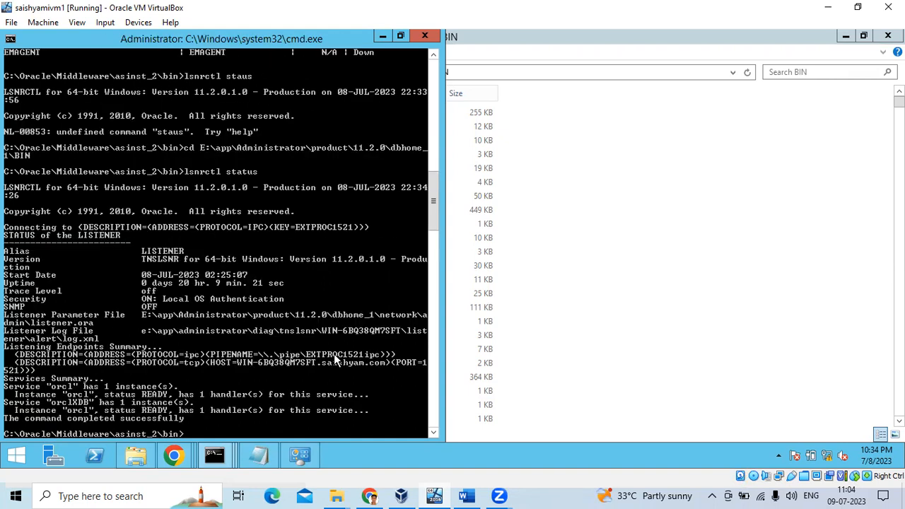
click(398, 41)
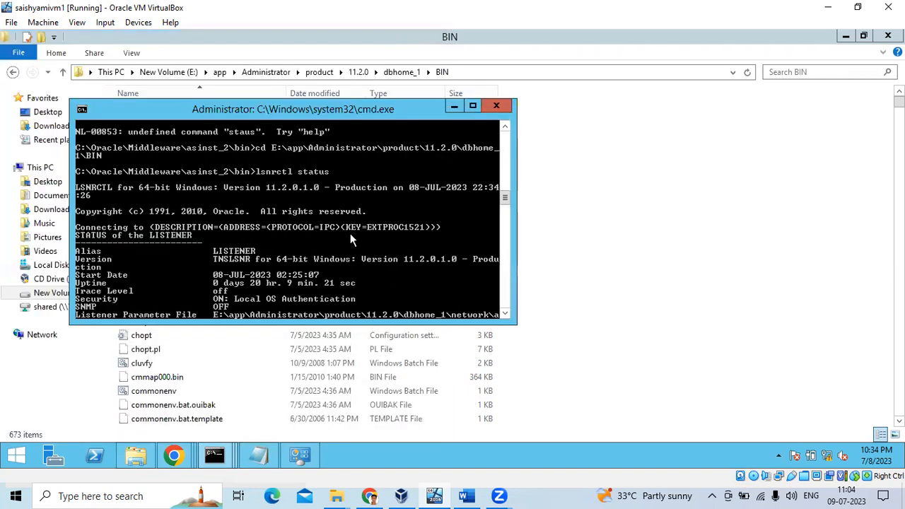
click(473, 106)
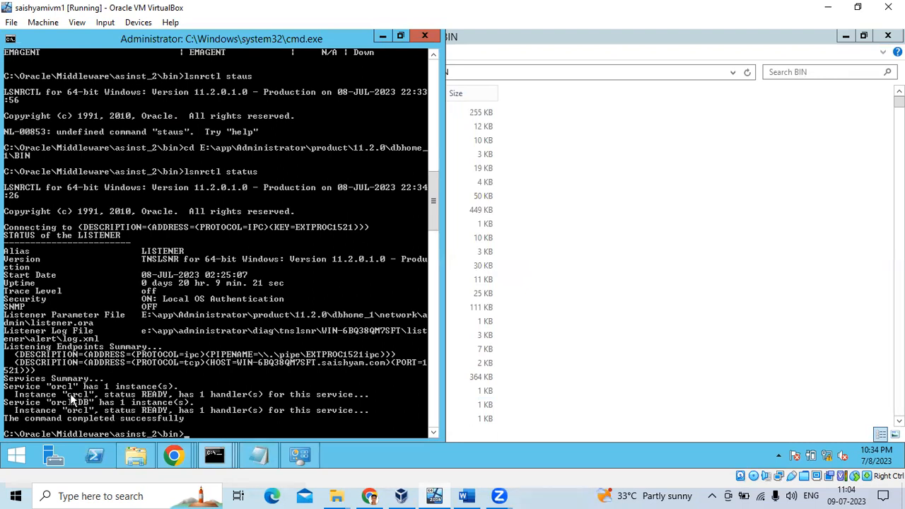
click(297, 392)
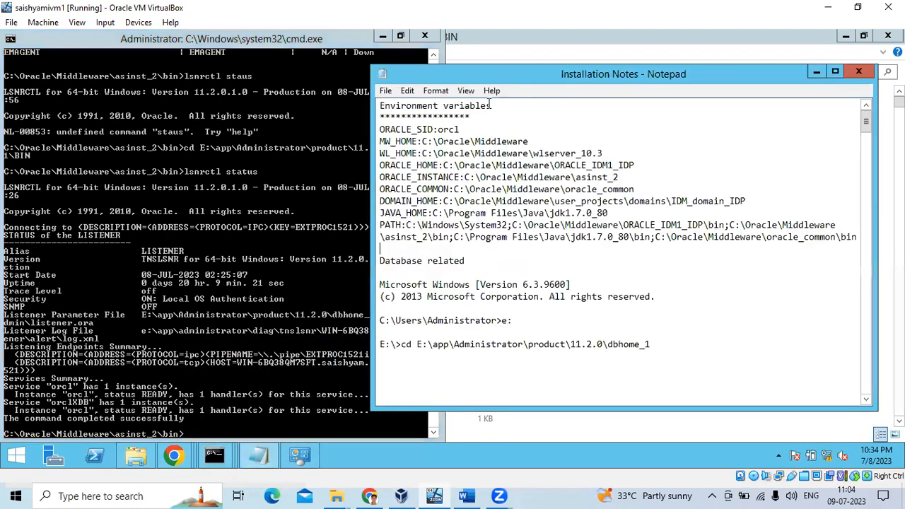
Select the 'SID:orcl' value in the installation notes and bring the console forward.
drag(463, 130, 413, 130)
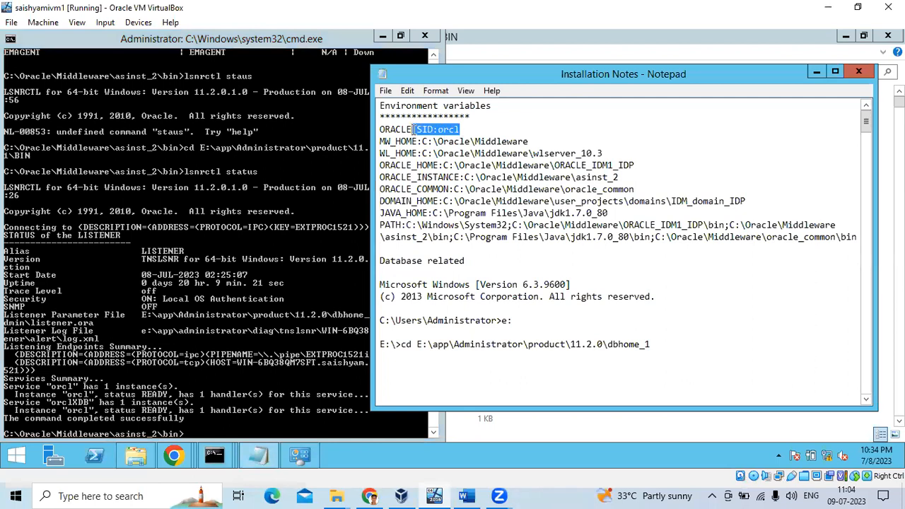
click(271, 315)
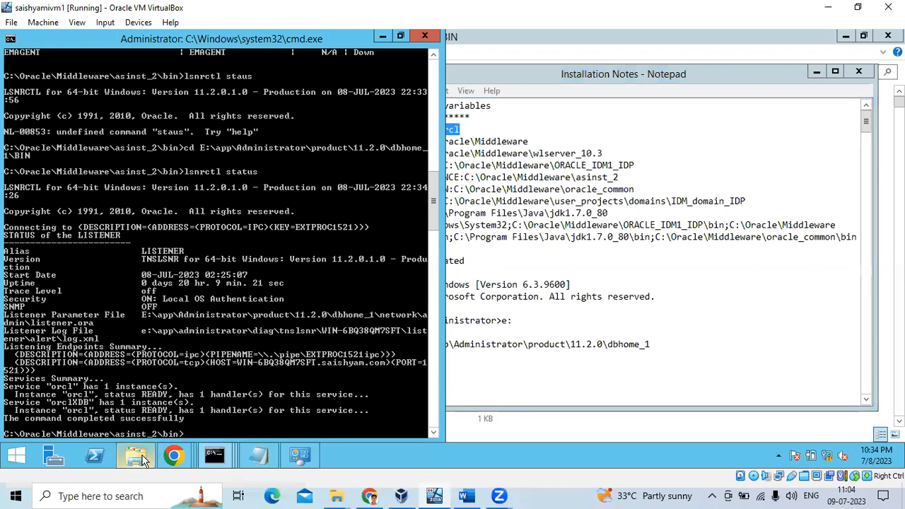
Browse from the E: drive to C:\Windows\System32 in File Explorer.
mouse_move(136, 457)
click(125, 423)
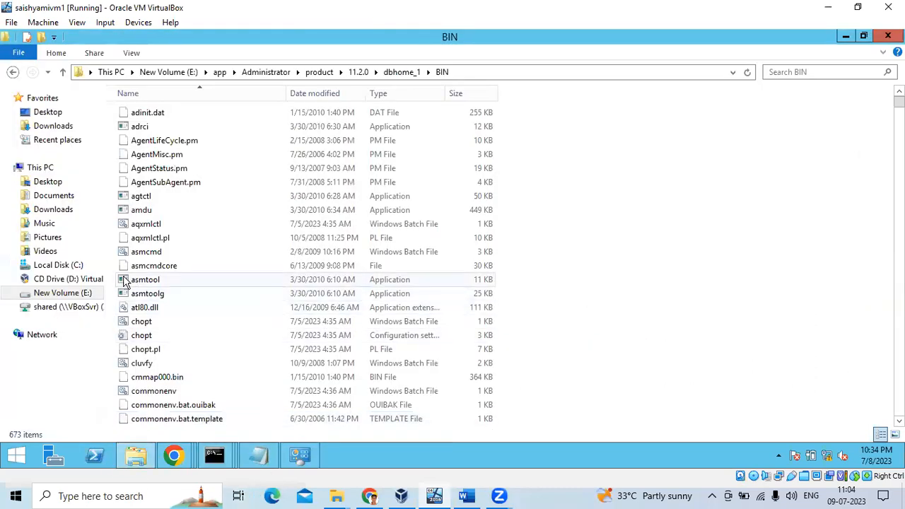
click(73, 296)
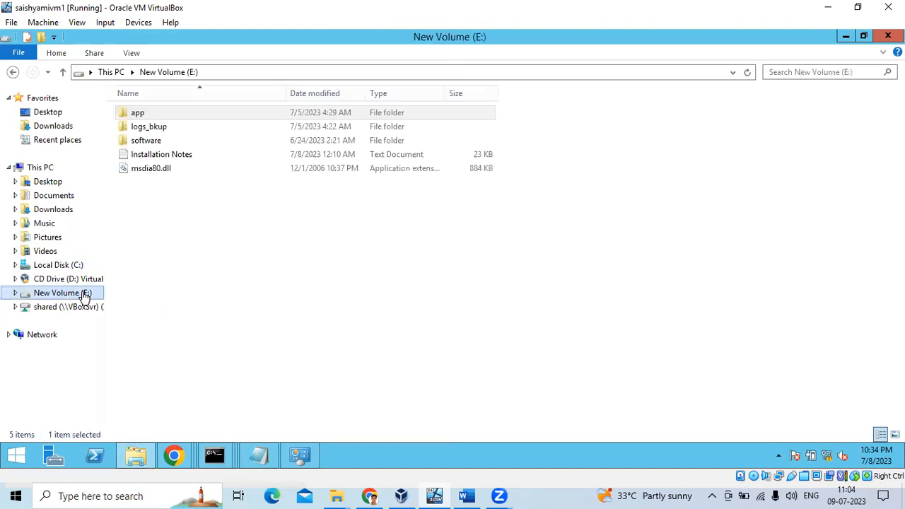
click(67, 266)
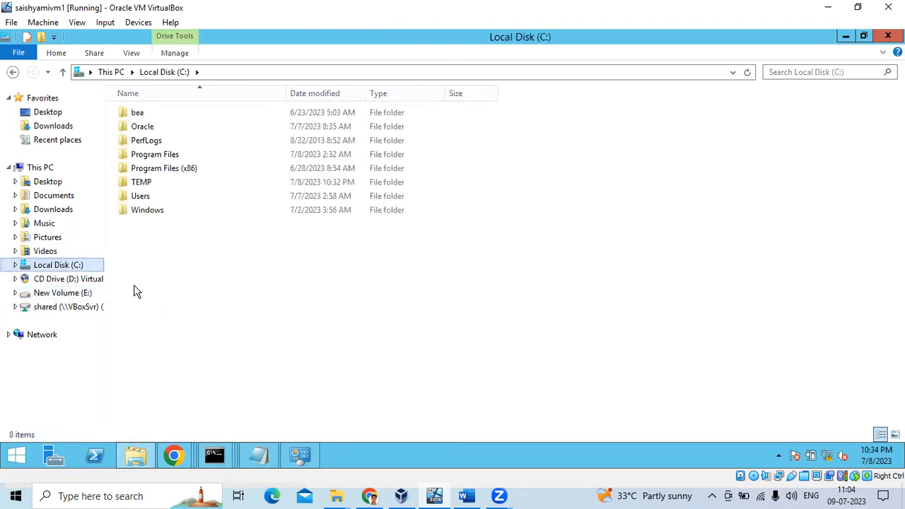
double_click(145, 211)
scroll(147, 421, down, 18)
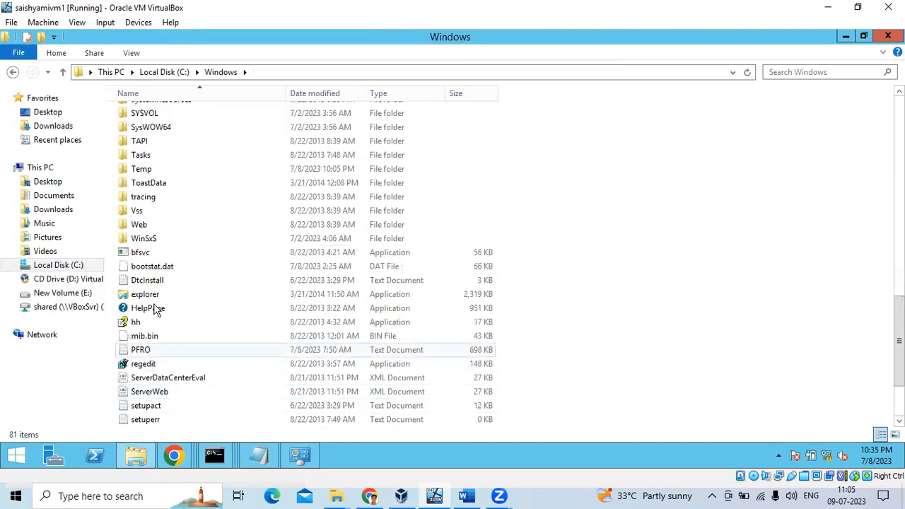
scroll(151, 257, up, 2)
double_click(164, 166)
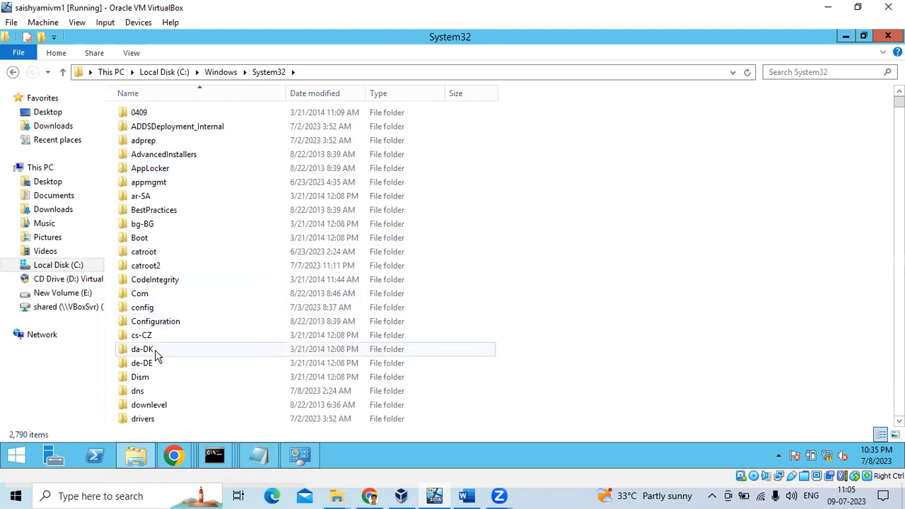
Go into drivers\etc and open the hosts file with Notepad.
click(143, 423)
double_click(143, 423)
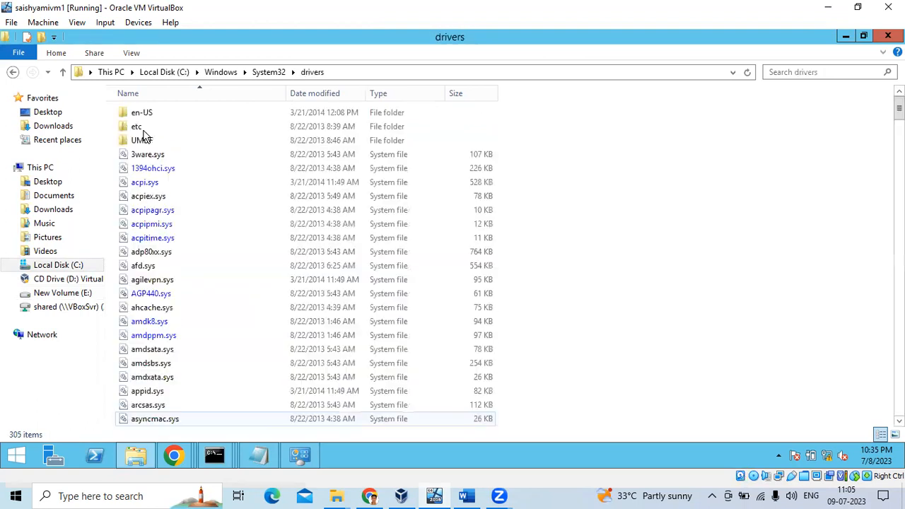
scroll(160, 322, down, 1)
scroll(160, 321, down, 7)
scroll(226, 173, up, 8)
double_click(136, 128)
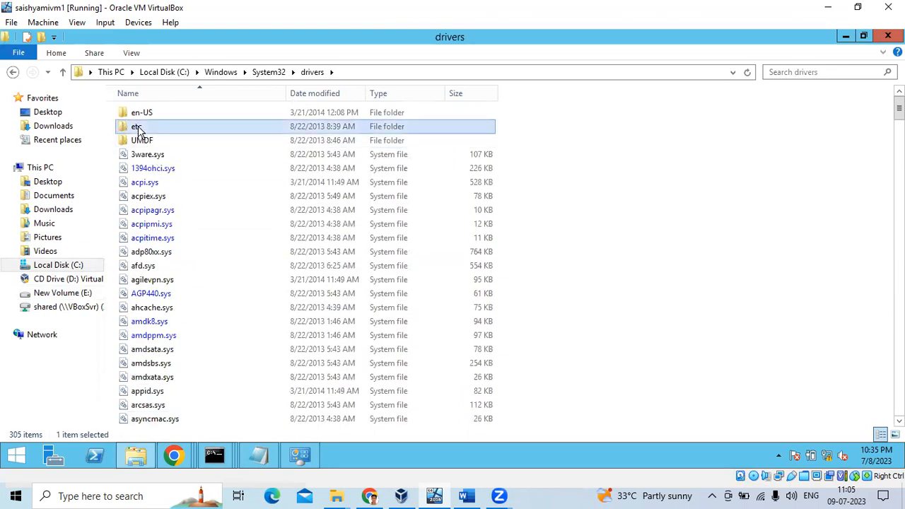
double_click(138, 114)
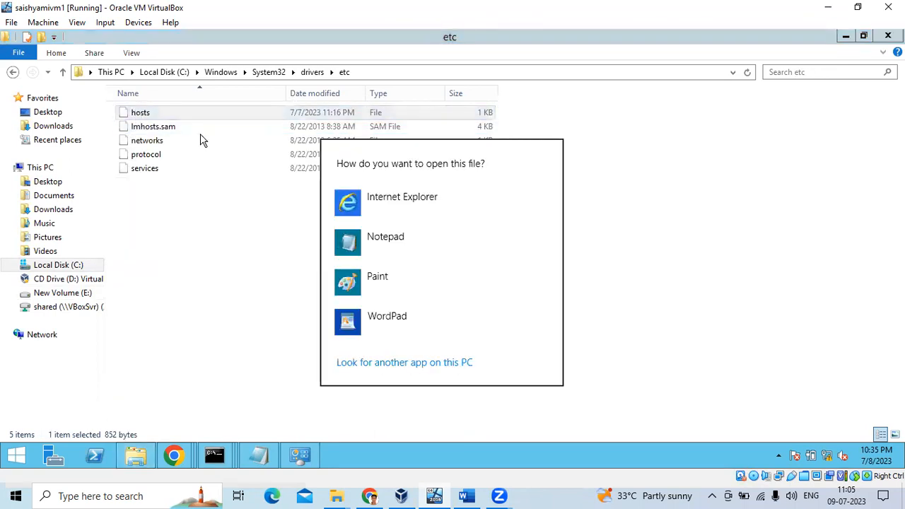
click(355, 238)
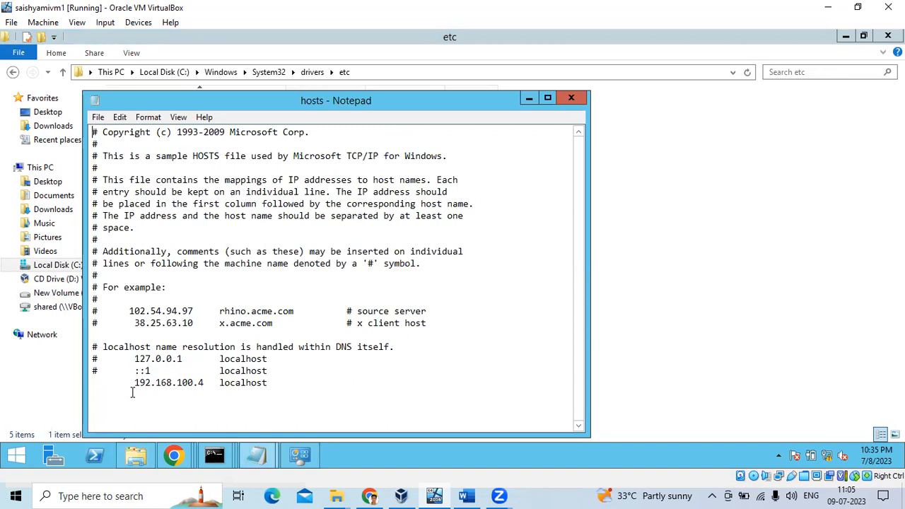
Select the 192.168.100.4 localhost entry on the last line of hosts.
drag(135, 383, 201, 383)
drag(267, 383, 140, 382)
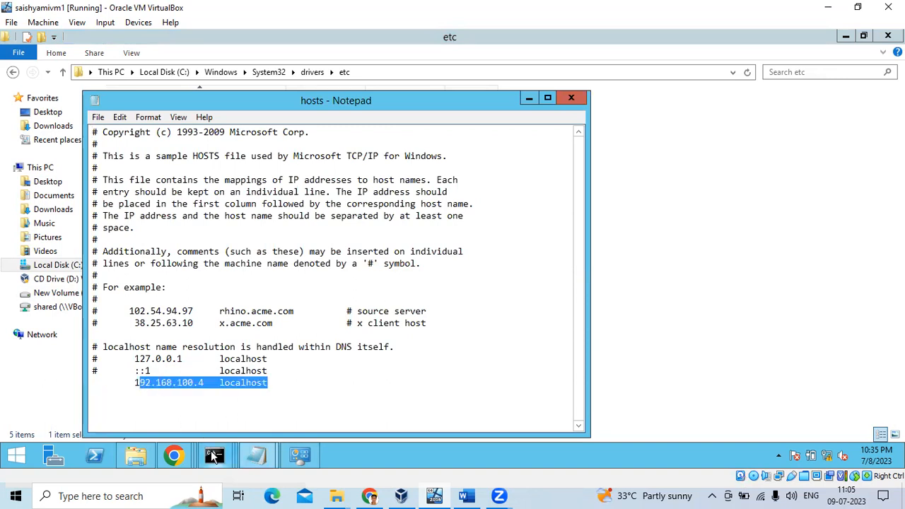
mouse_move(212, 458)
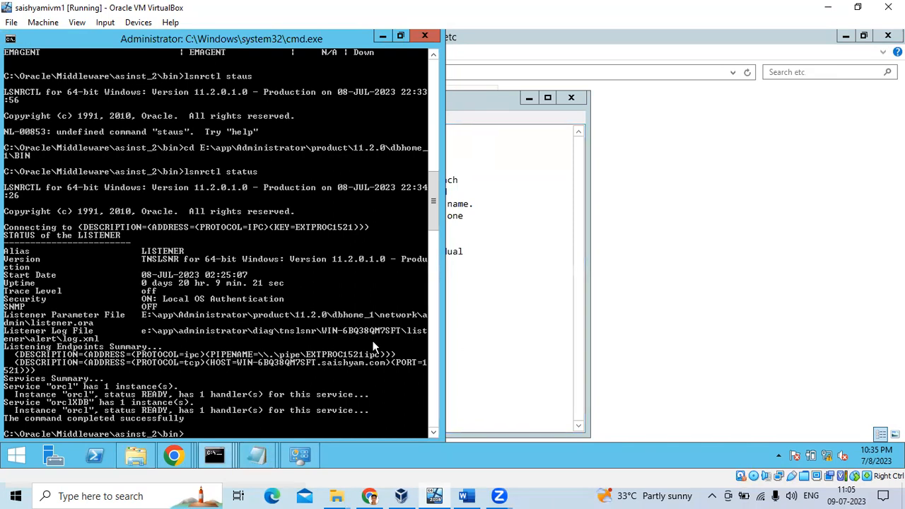
Navigate to E:\app\Administrator\product\11.2.0\dbhome_1\NETWORK\ADMIN in File Explorer.
click(139, 455)
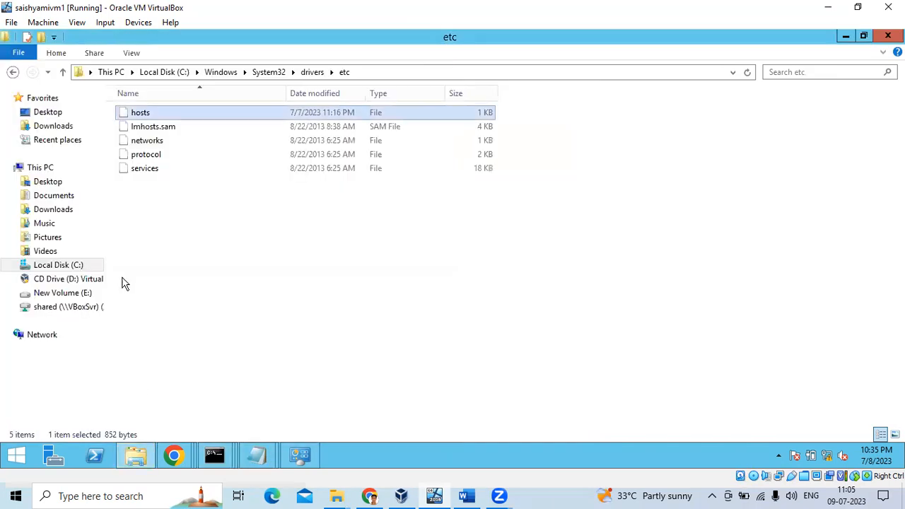
click(86, 293)
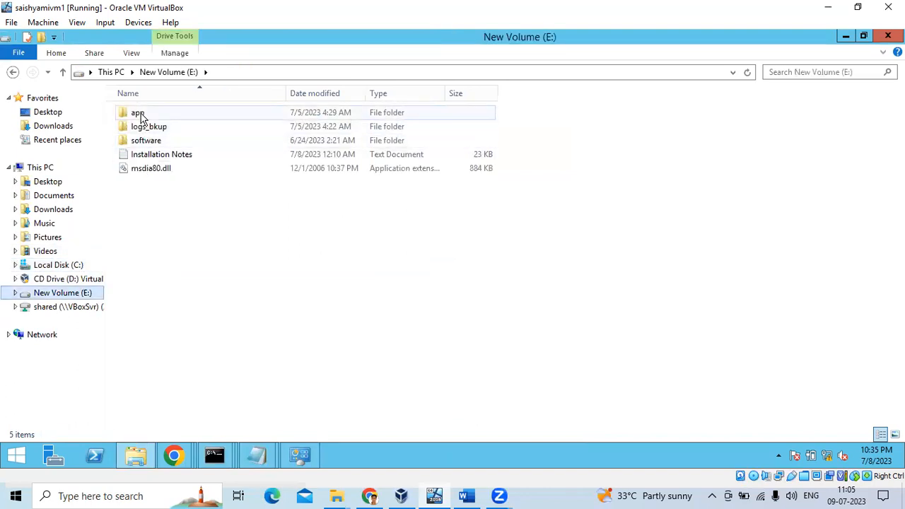
double_click(141, 116)
double_click(142, 115)
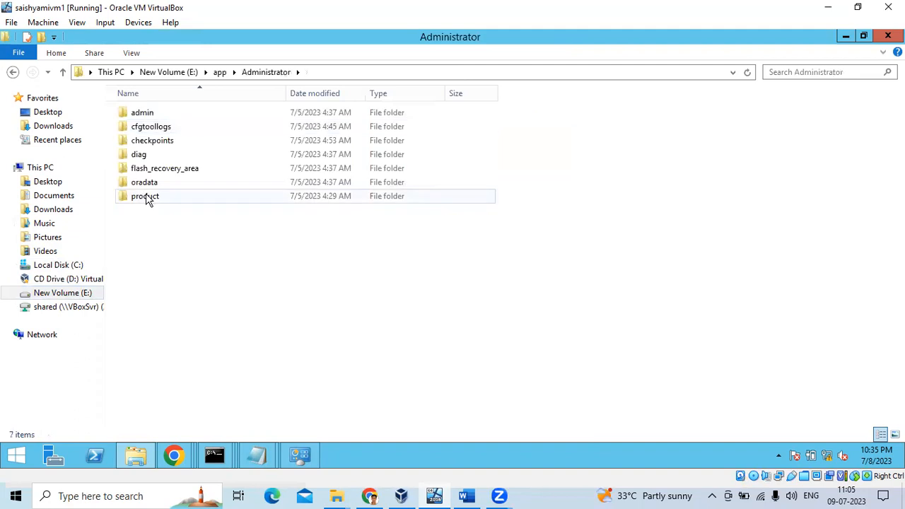
double_click(147, 198)
double_click(146, 115)
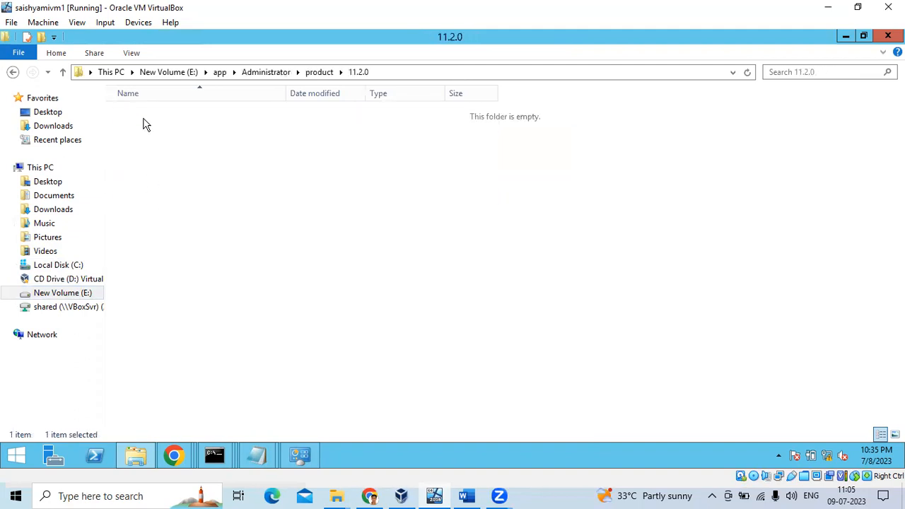
double_click(148, 116)
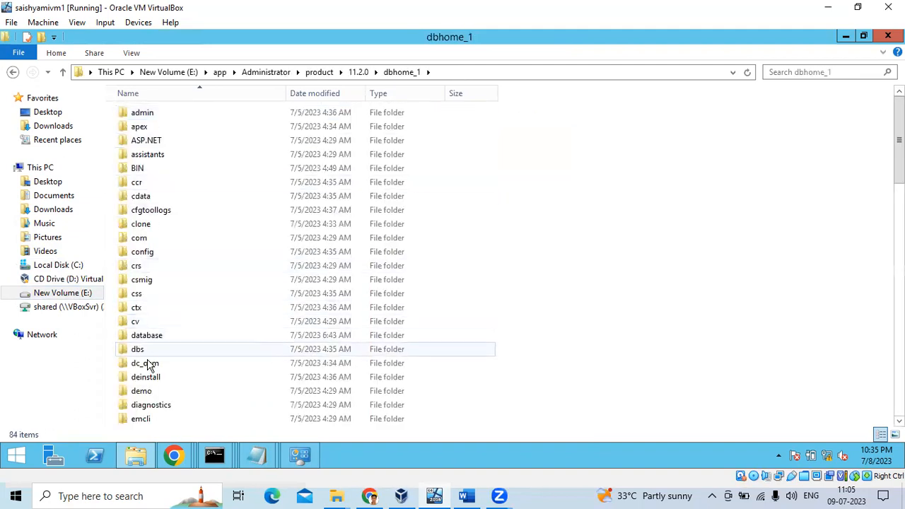
scroll(150, 366, down, 4)
scroll(152, 365, down, 7)
click(156, 225)
double_click(155, 225)
click(150, 115)
double_click(150, 119)
Open and close listener.ora and tnsnames.ora, then bring back the listener status console.
click(158, 127)
double_click(159, 128)
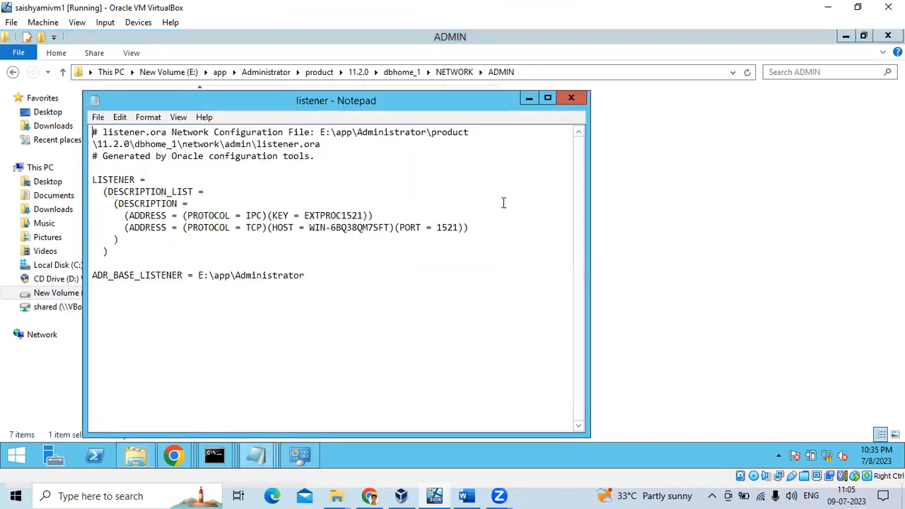
click(572, 98)
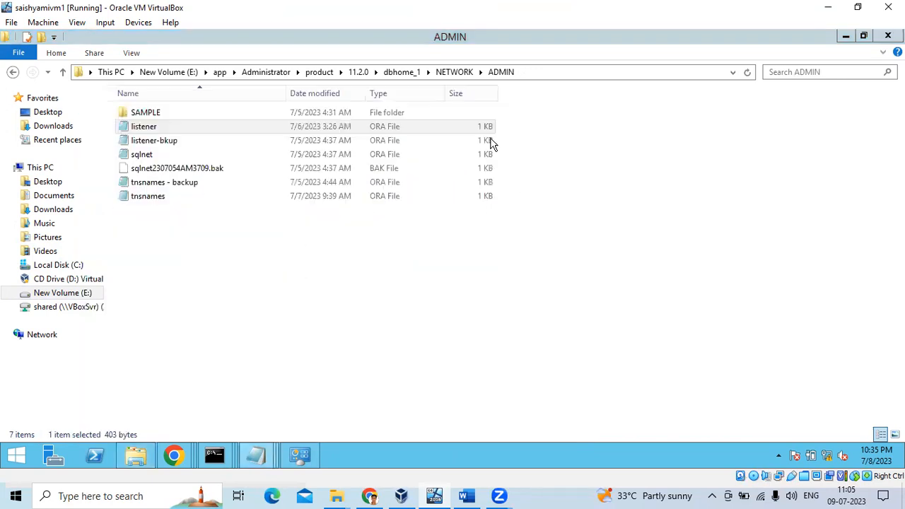
double_click(150, 197)
click(574, 95)
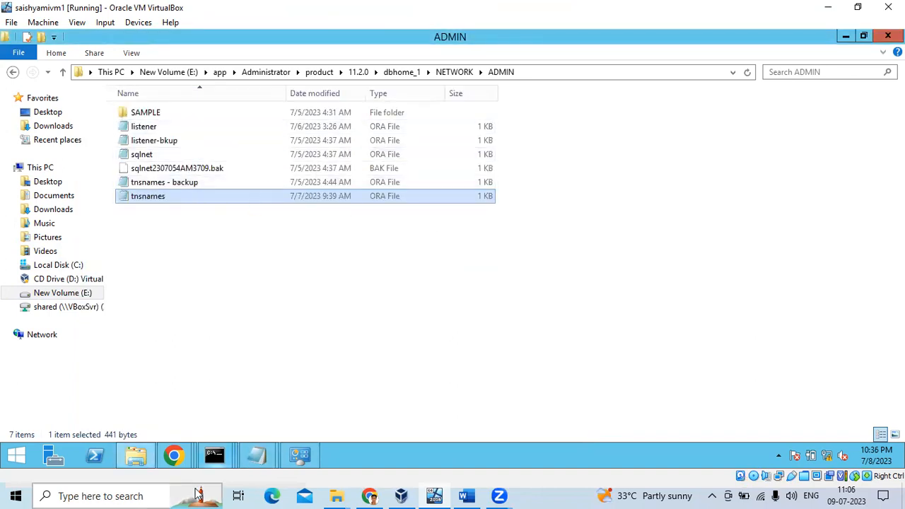
click(222, 461)
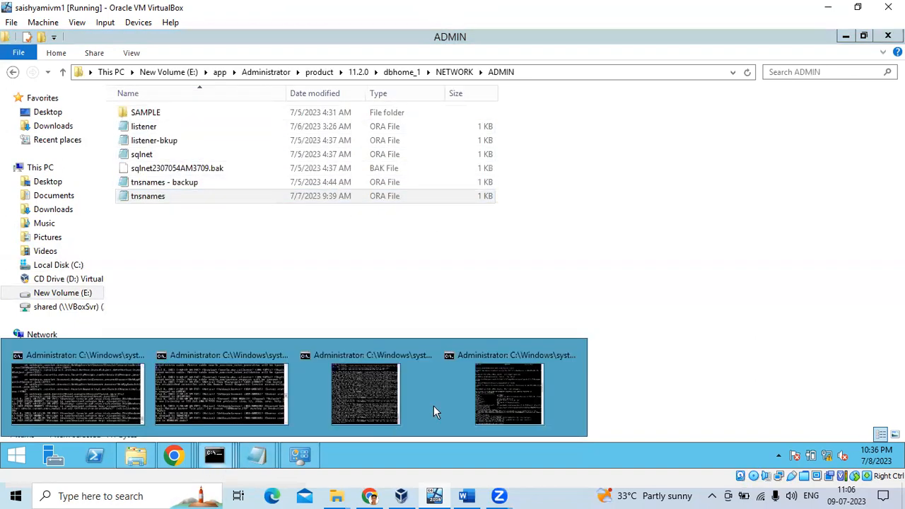
click(491, 404)
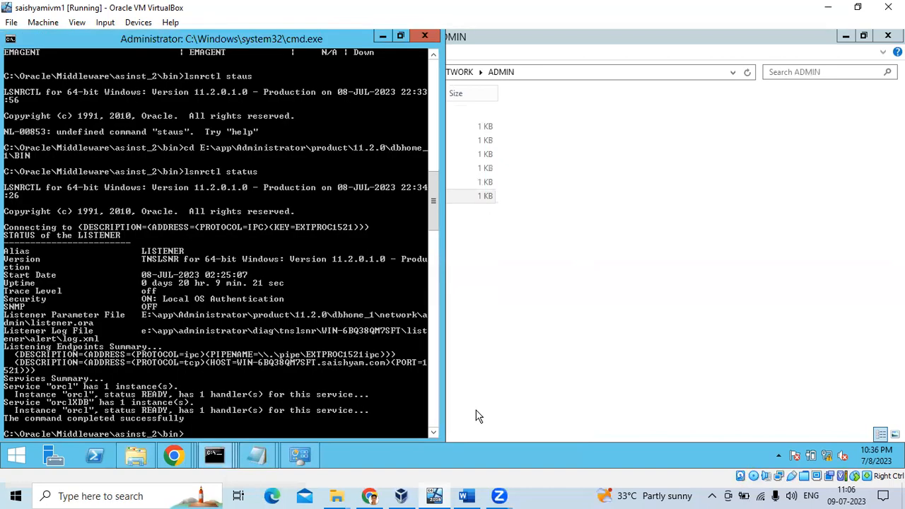
Bring the Installation Notes to the front and select text on the PATH line.
click(258, 456)
click(313, 406)
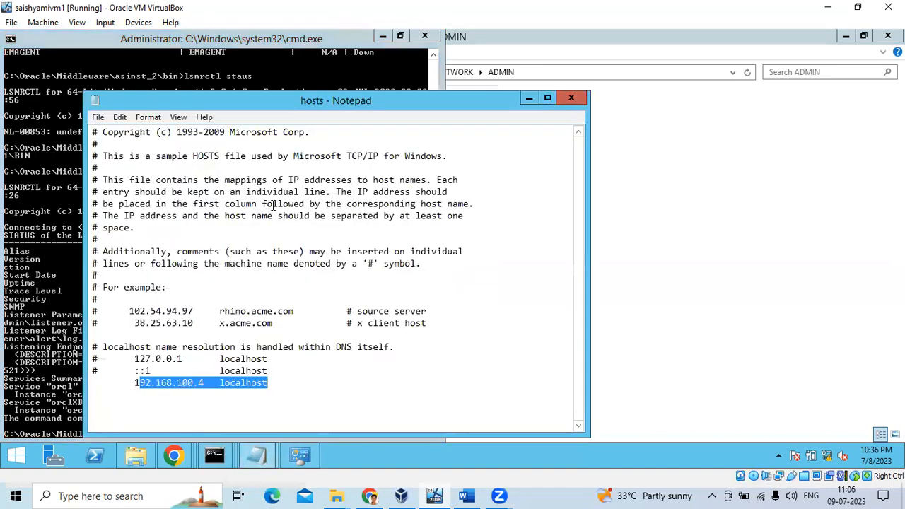
click(257, 455)
click(188, 388)
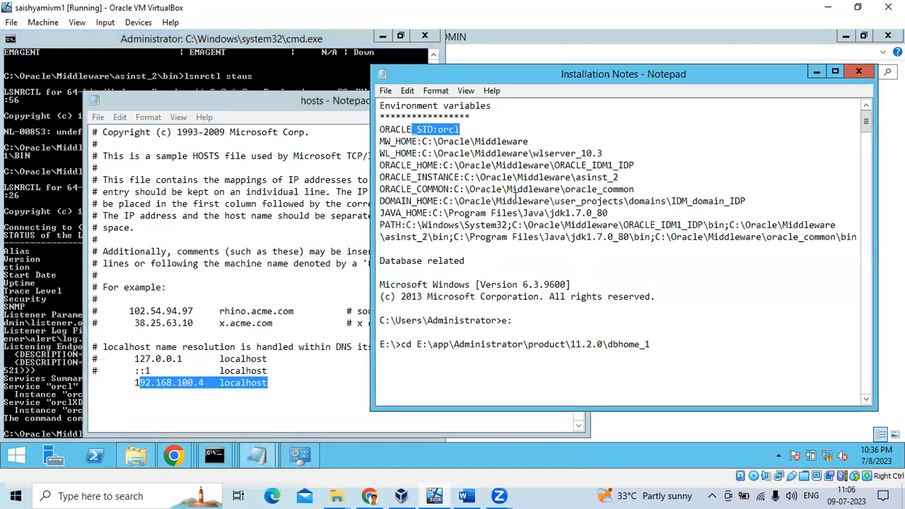
drag(386, 225, 539, 225)
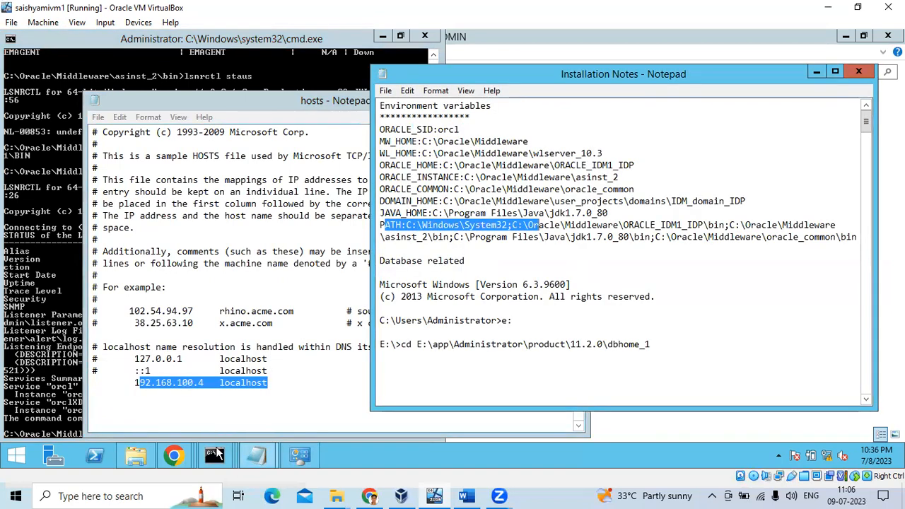
Copy the MW_HOME variable name from the Installation Notes and return to the command window.
mouse_move(214, 456)
click(201, 393)
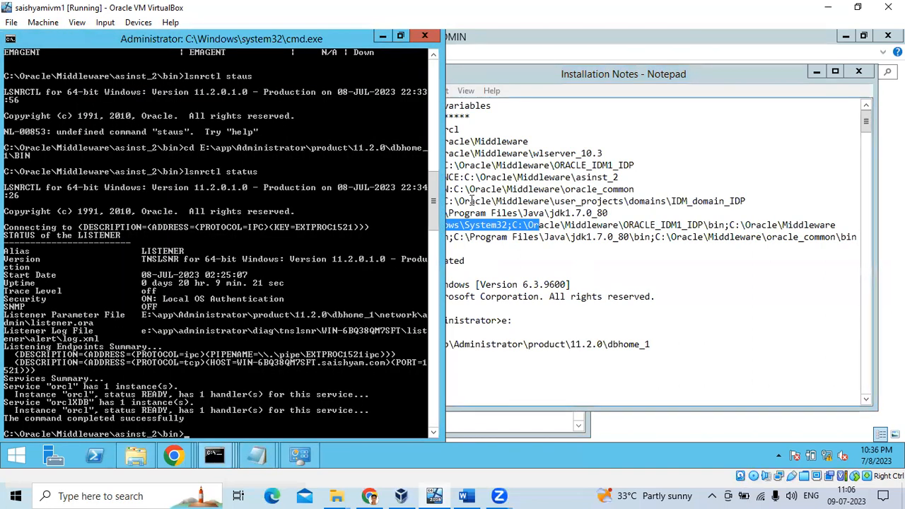
click(476, 179)
drag(418, 144, 354, 144)
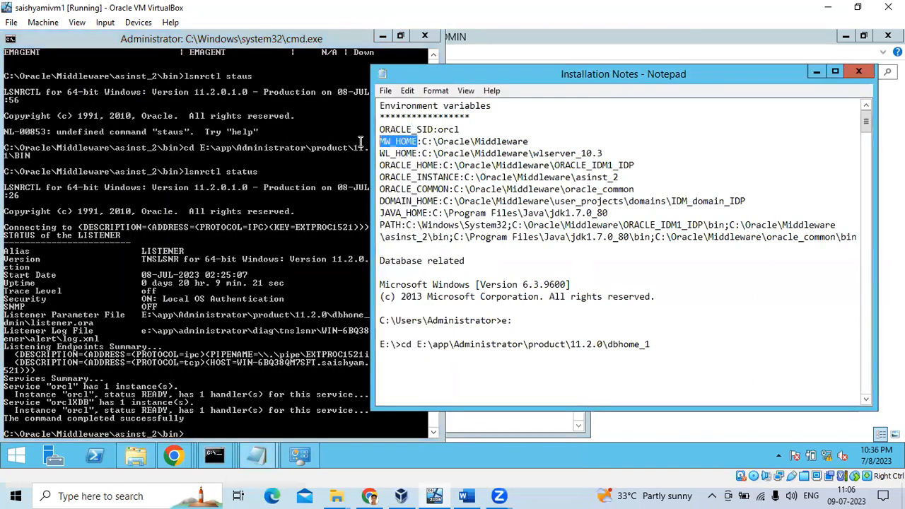
right_click(396, 138)
click(422, 184)
click(256, 406)
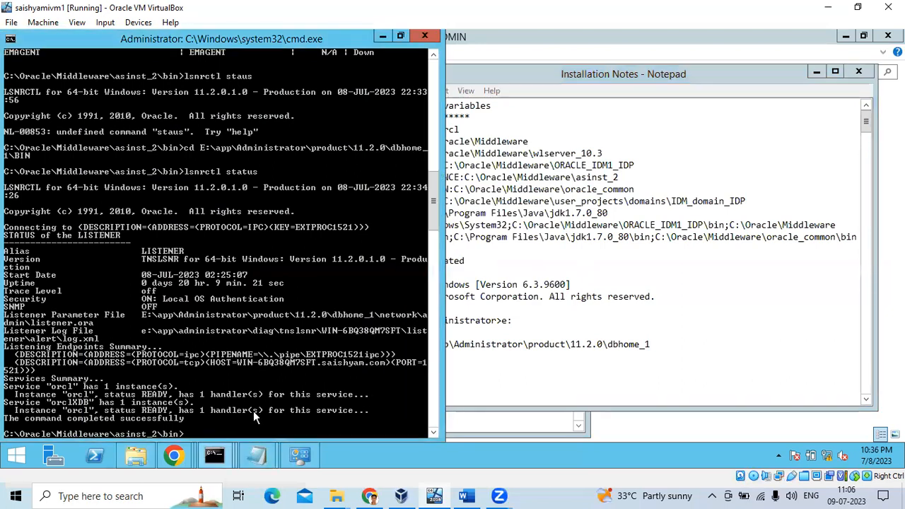
scroll(251, 407, down, 2)
Start an echo %M command at the prompt, then select all the console text.
text(e)
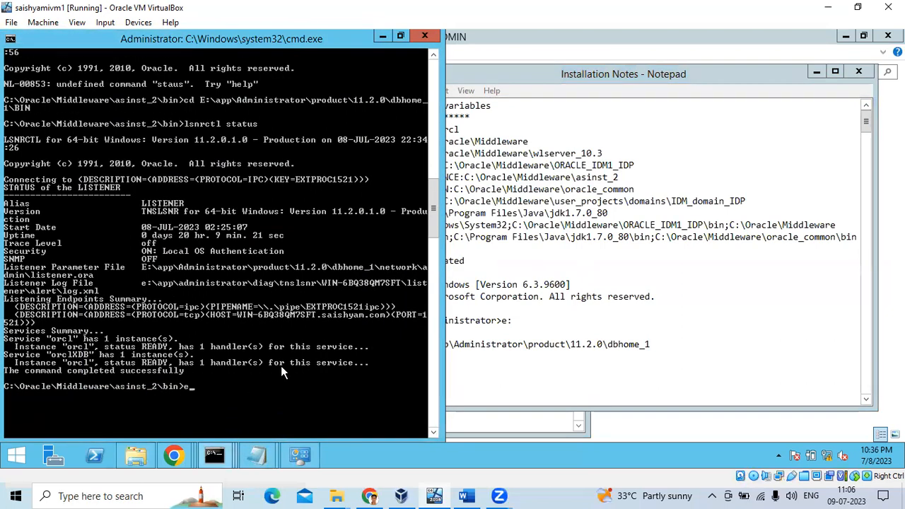
text(cho %M)
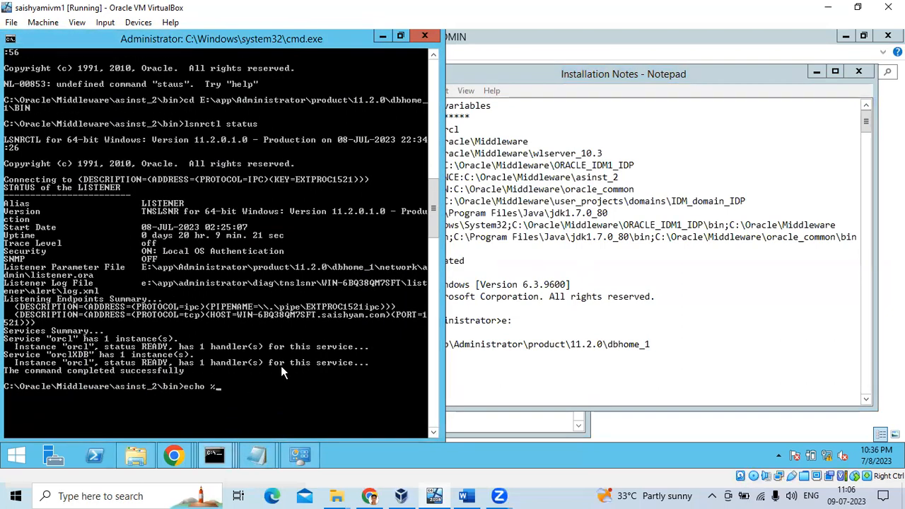
key(BackSpace)
right_click(282, 365)
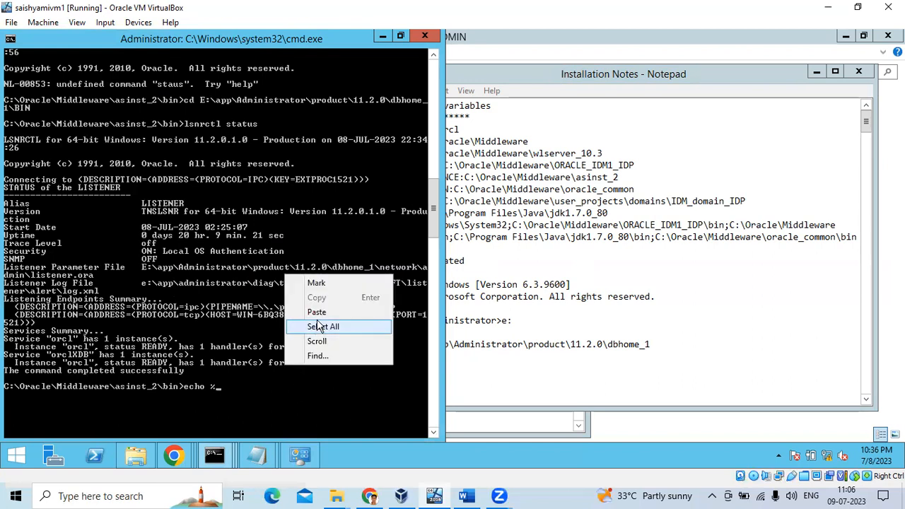
click(317, 326)
Copy MW_HOME from the Installation Notes, paste it into the console, and dismiss the cannot-find error.
click(478, 247)
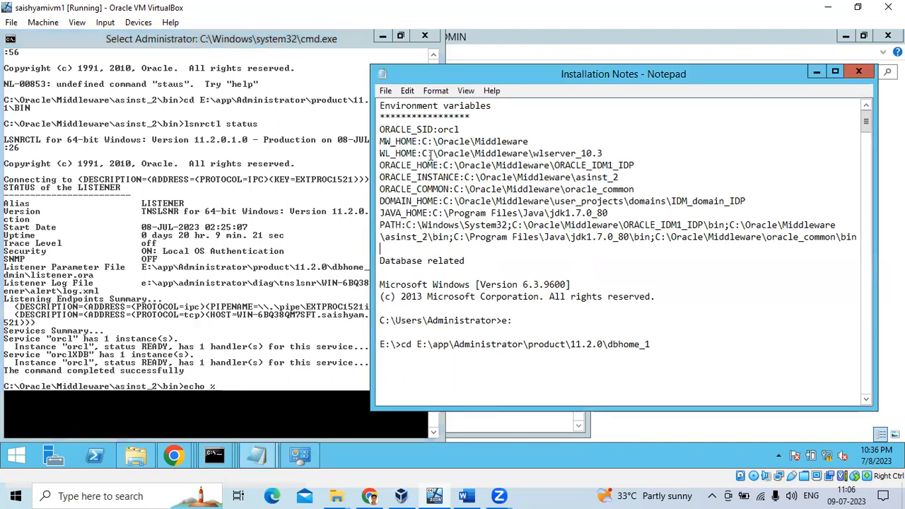
drag(416, 142, 360, 140)
click(408, 142)
drag(418, 139, 373, 139)
right_click(385, 138)
click(407, 177)
click(162, 399)
right_click(232, 385)
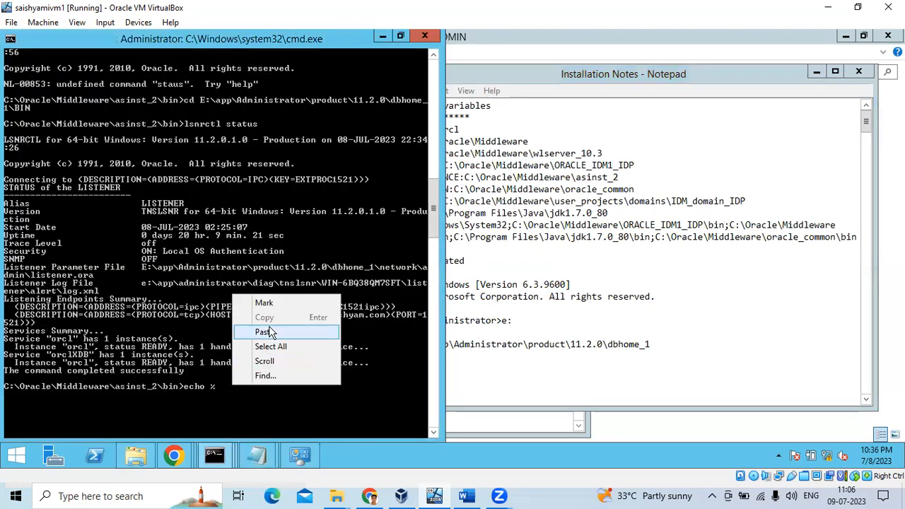
click(240, 372)
click(584, 238)
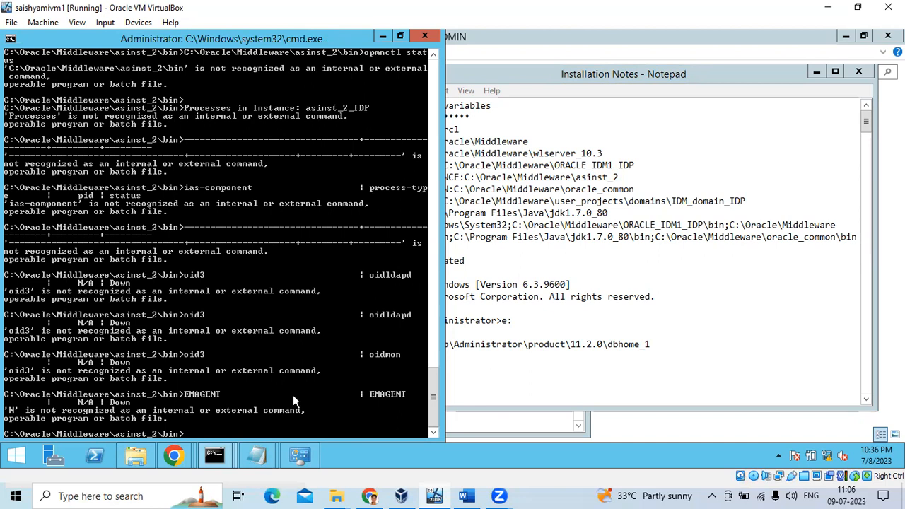
Run echo %MW_HOME%, which prints C:\Oracle\Middleware.
text(echo %MW_HOME%)
key(Return)
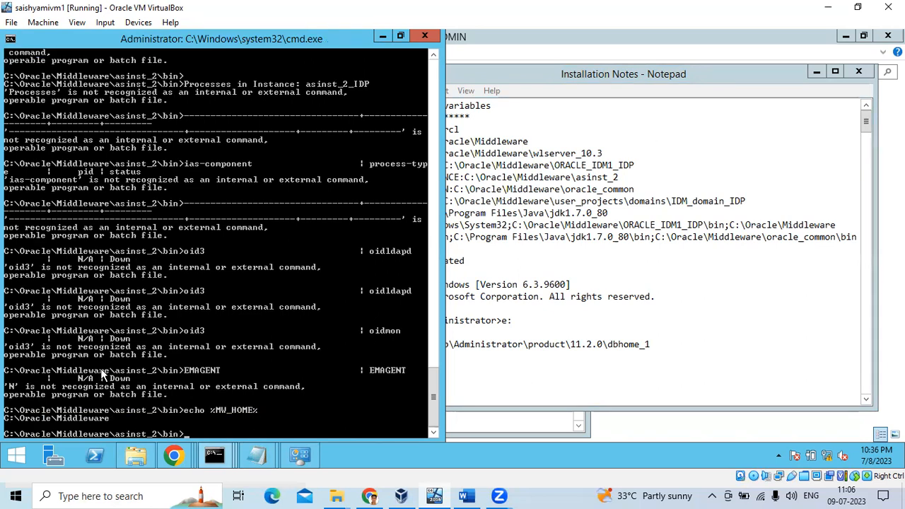
Copy DOMAIN_HOME from the notes and run echo %DOMAIN_HOME%, which comes back unexpanded.
click(633, 164)
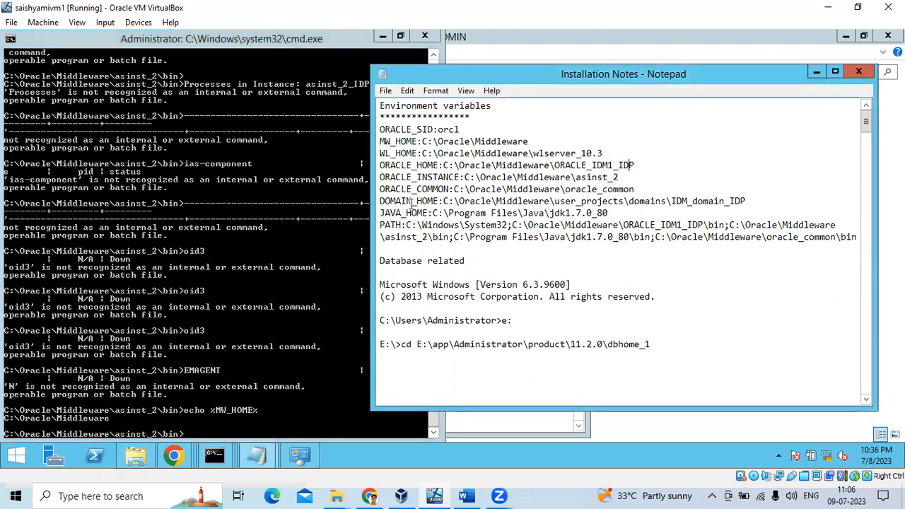
drag(442, 201, 330, 198)
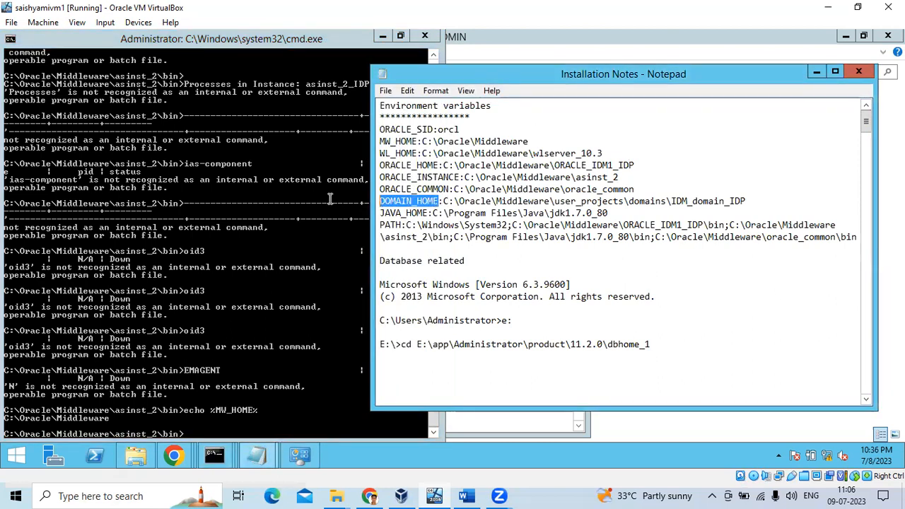
right_click(383, 196)
click(400, 235)
click(190, 424)
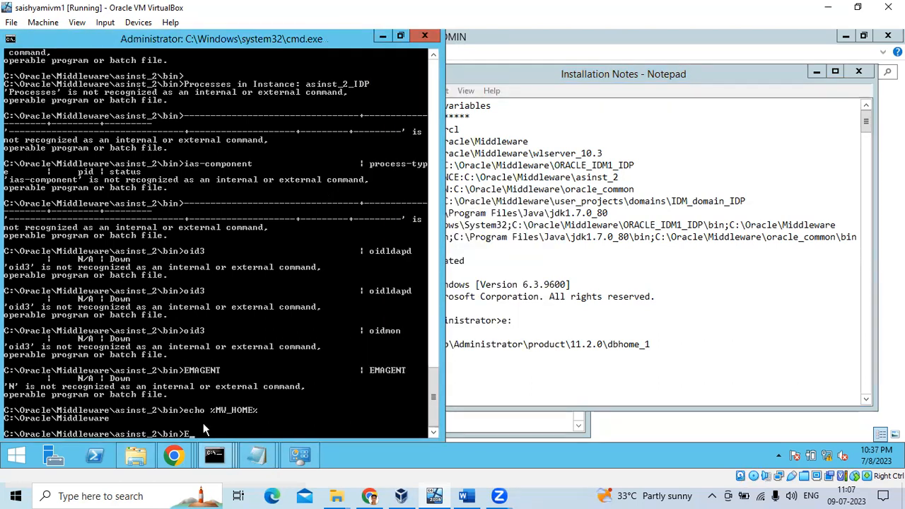
text(echo)
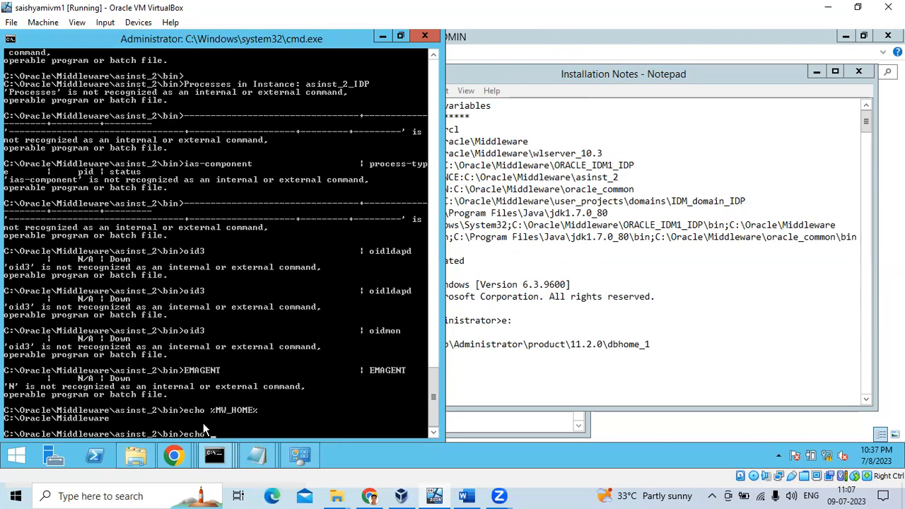
text( %DOMAIN_HOME%)
key(Return)
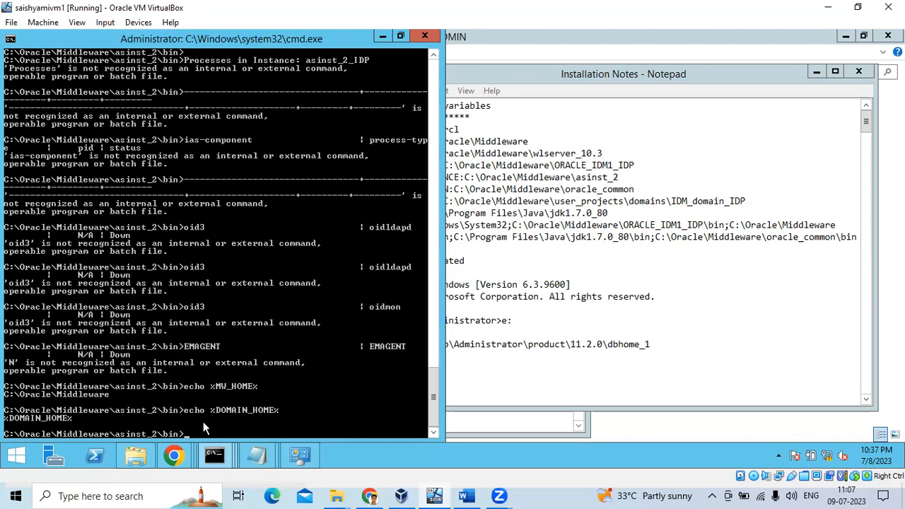
click(18, 457)
Open Environment Variables from This PC's system properties and scroll the System variables list.
right_click(121, 283)
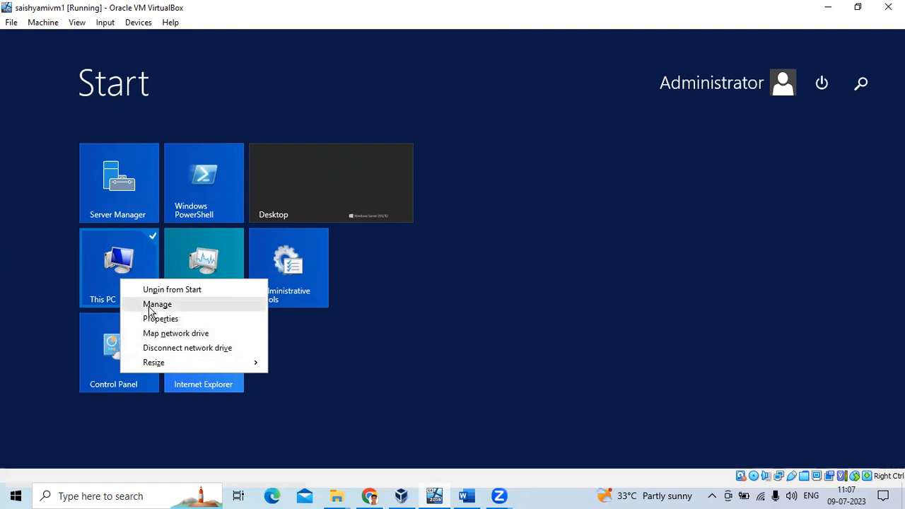
click(157, 305)
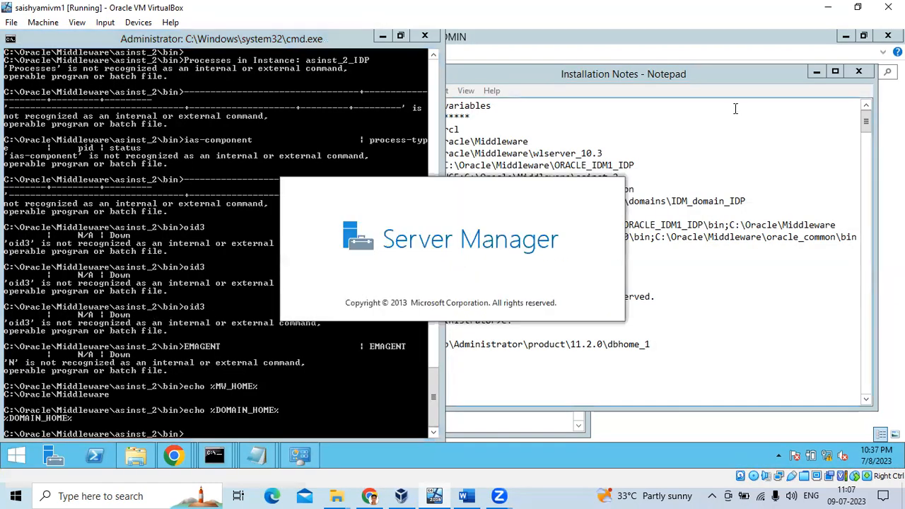
click(15, 456)
right_click(102, 287)
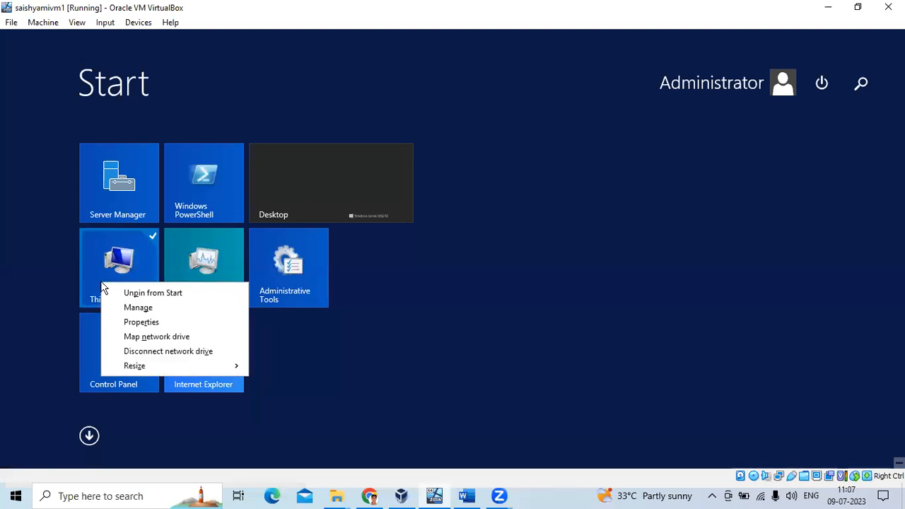
click(141, 322)
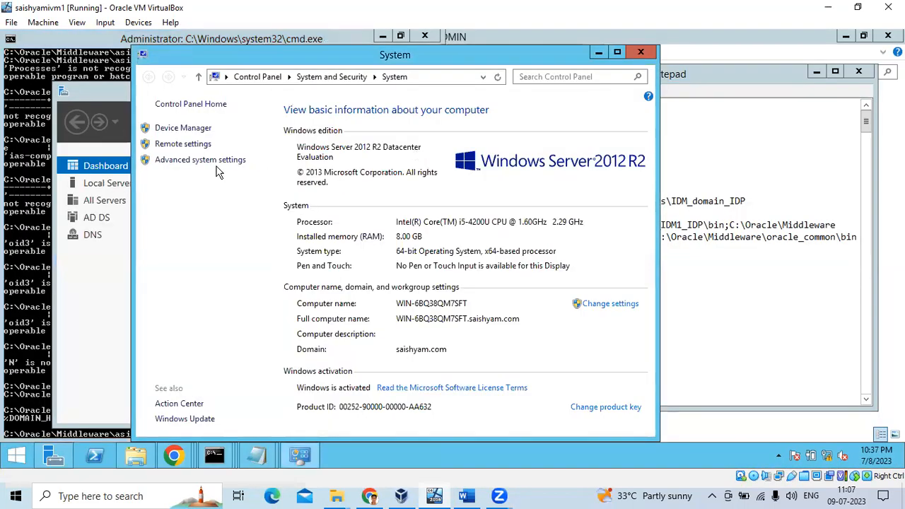
click(217, 167)
click(319, 373)
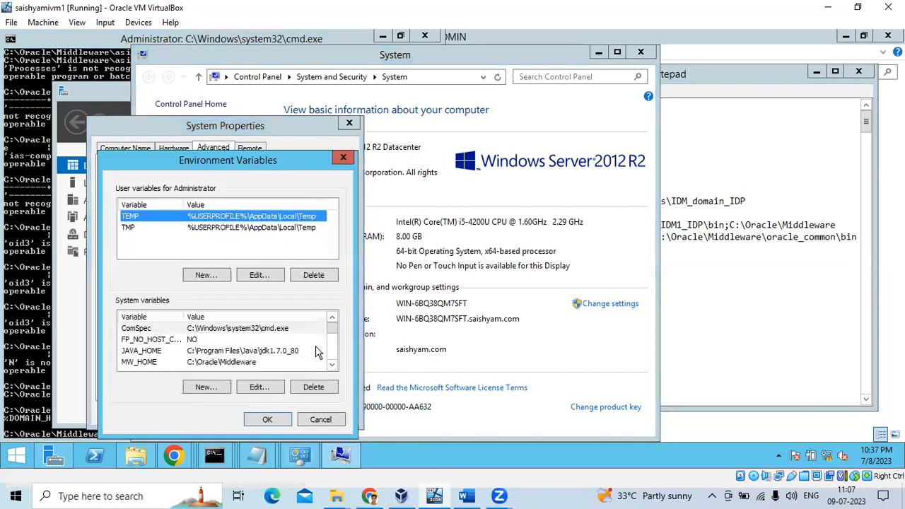
drag(336, 334, 336, 367)
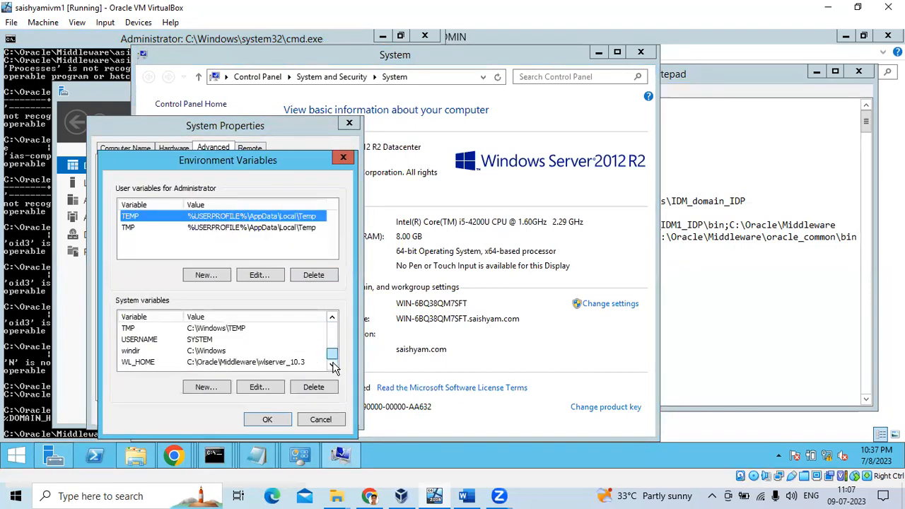
Clear the DOMAIN_HOME selection in the Installation Notes, then bring back the Enterprise Manager Identities page.
click(262, 463)
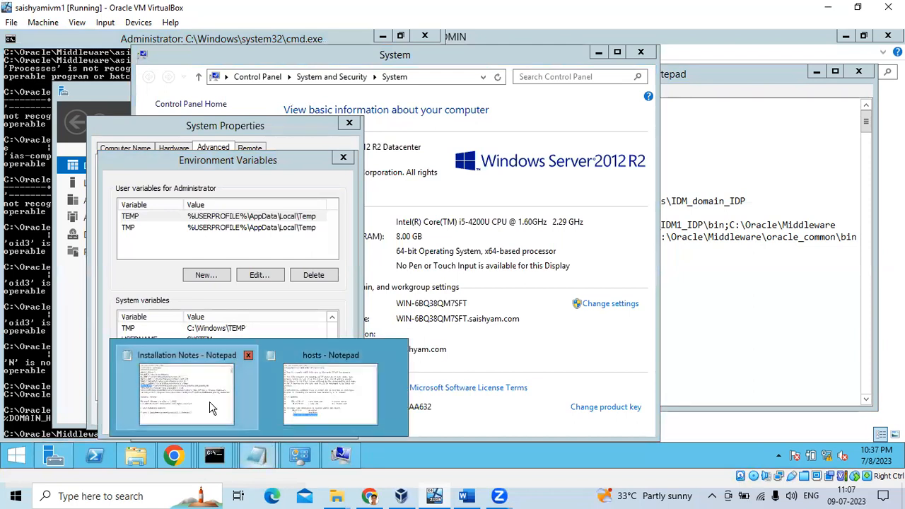
click(212, 407)
click(496, 201)
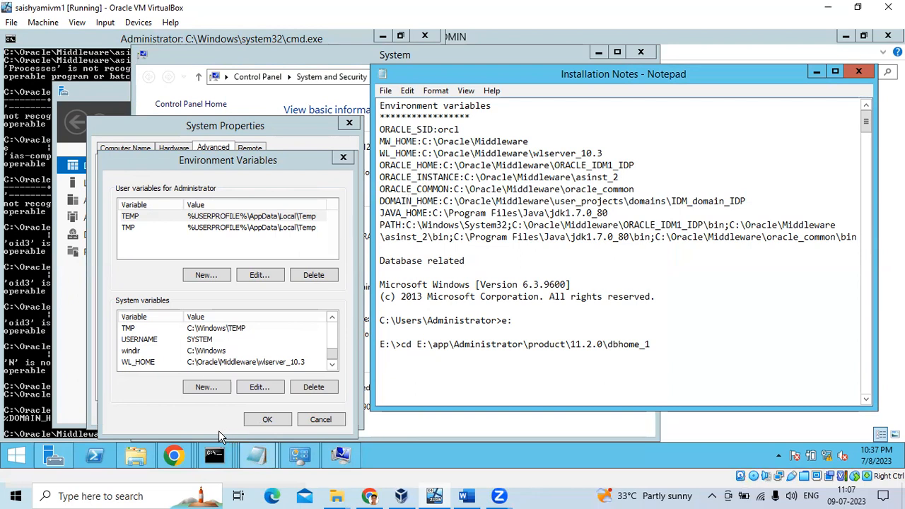
mouse_move(185, 456)
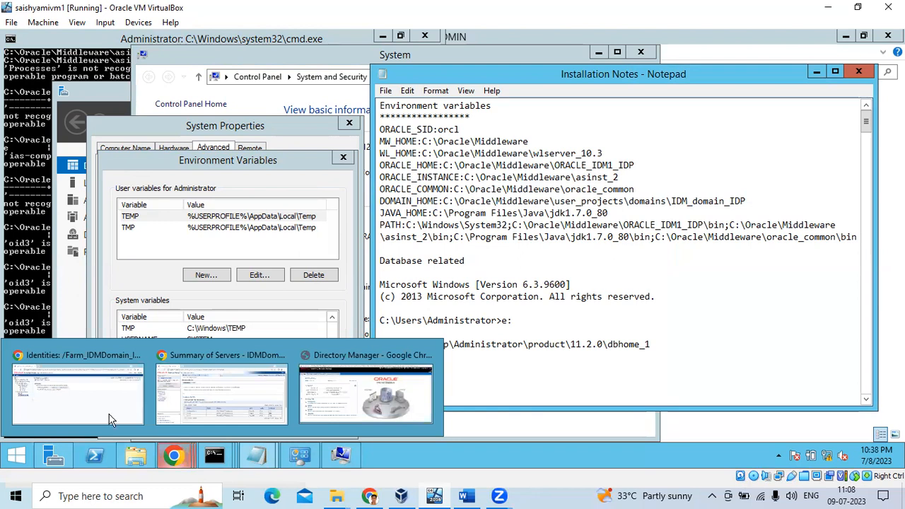
click(105, 396)
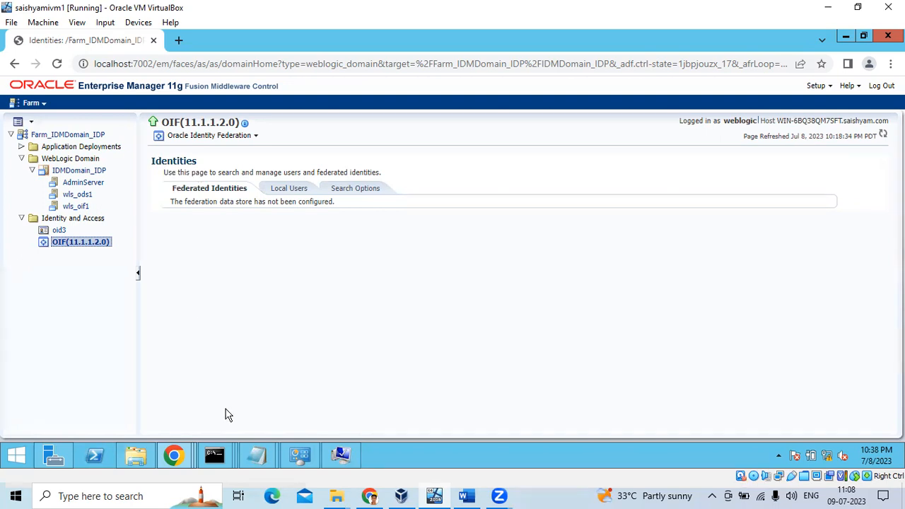
Open the bookmarked RENAPS article on applying Enterprise Manager and JRF to a WebLogic domain.
mouse_move(369, 496)
click(273, 428)
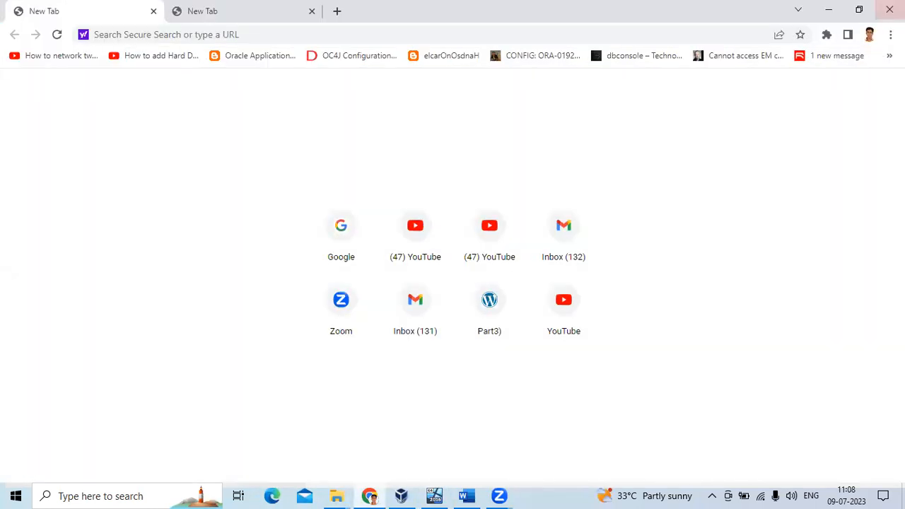
click(890, 34)
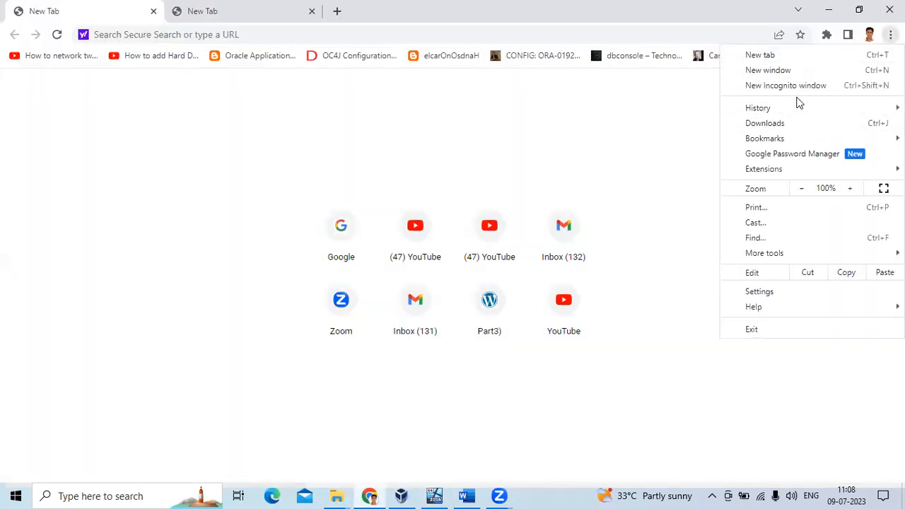
mouse_move(782, 139)
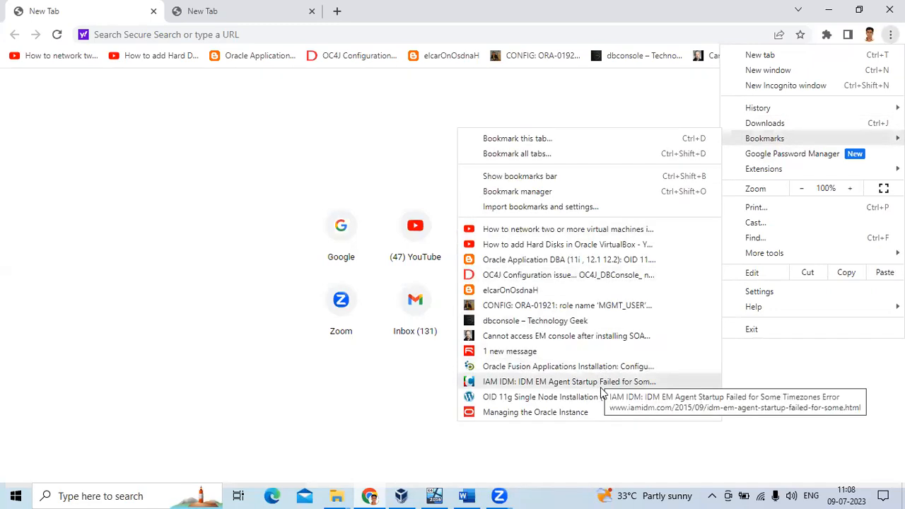
click(569, 354)
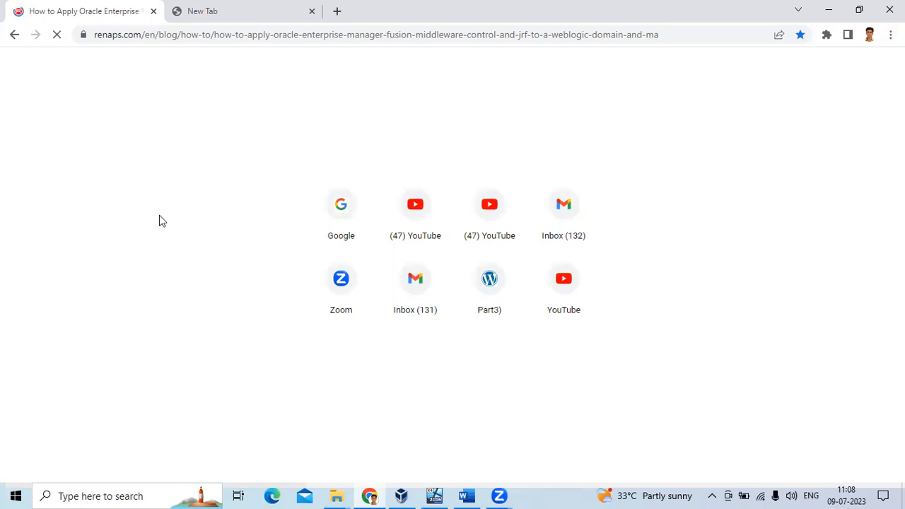
Scroll through the RENAPS article, then switch to VirtualBox Manager.
scroll(474, 203, down, 4)
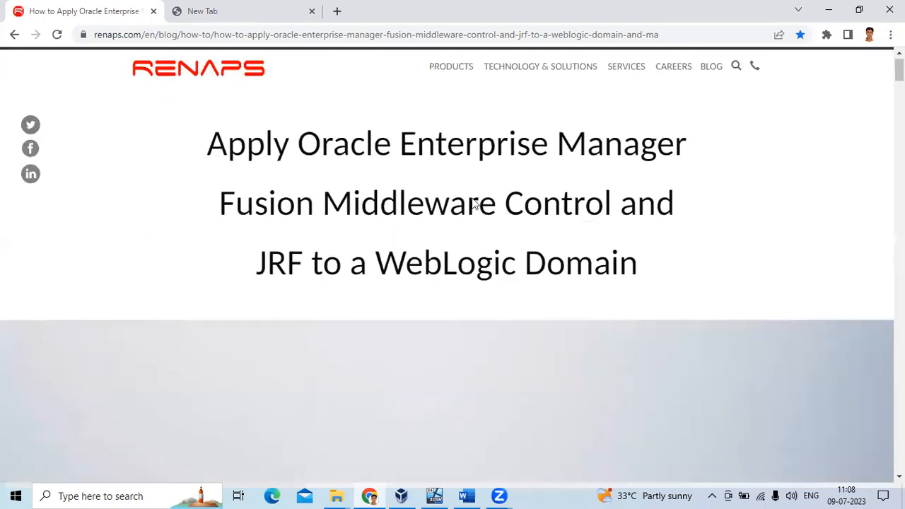
scroll(237, 136, up, 3)
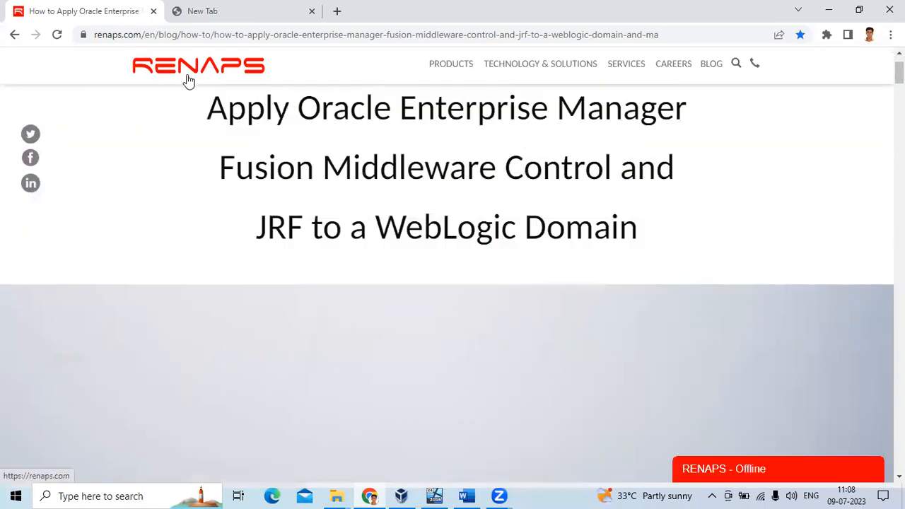
scroll(268, 145, down, 3)
scroll(294, 174, down, 8)
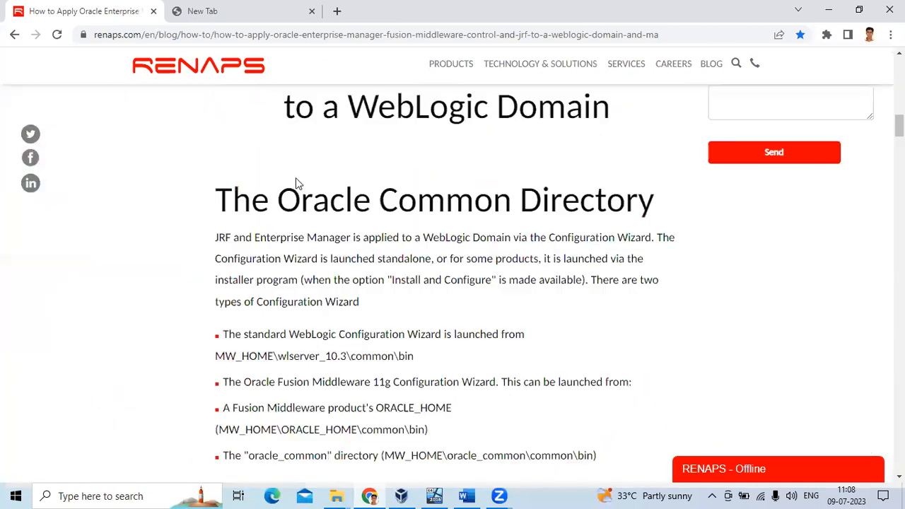
scroll(262, 248, up, 2)
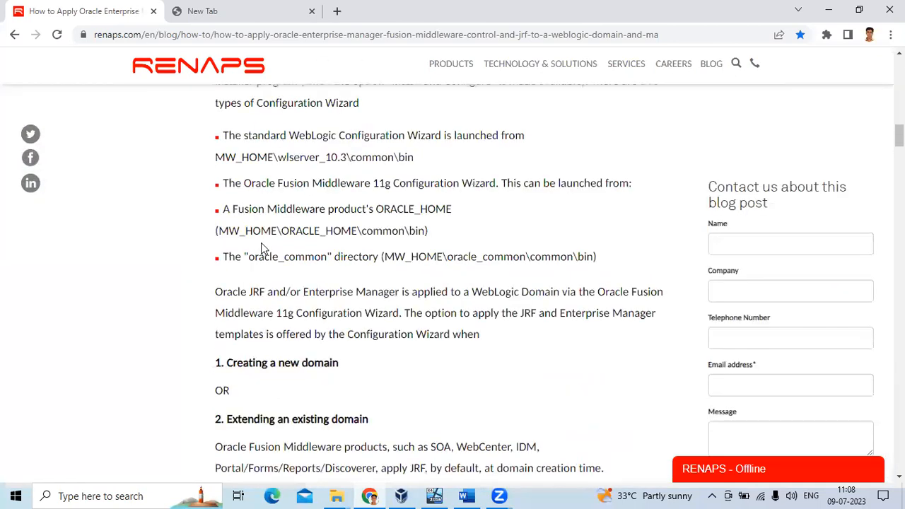
scroll(260, 242, down, 4)
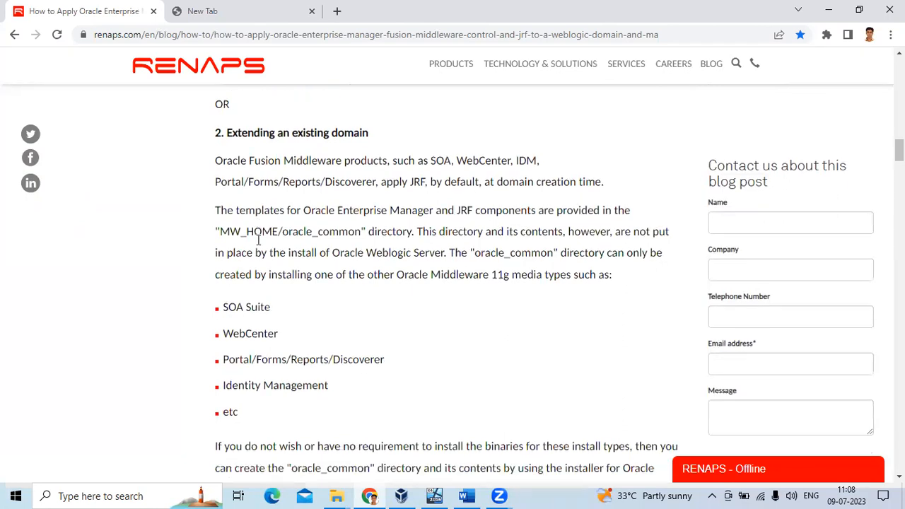
scroll(259, 241, down, 8)
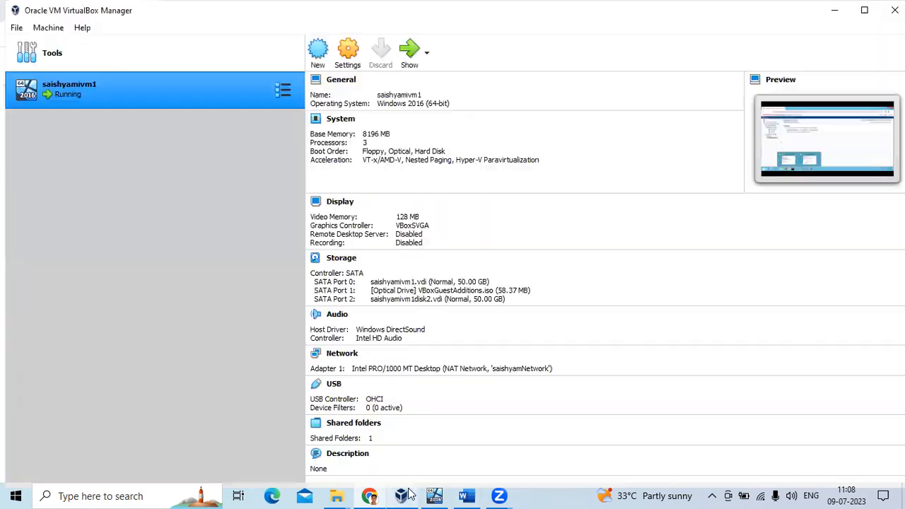
click(401, 496)
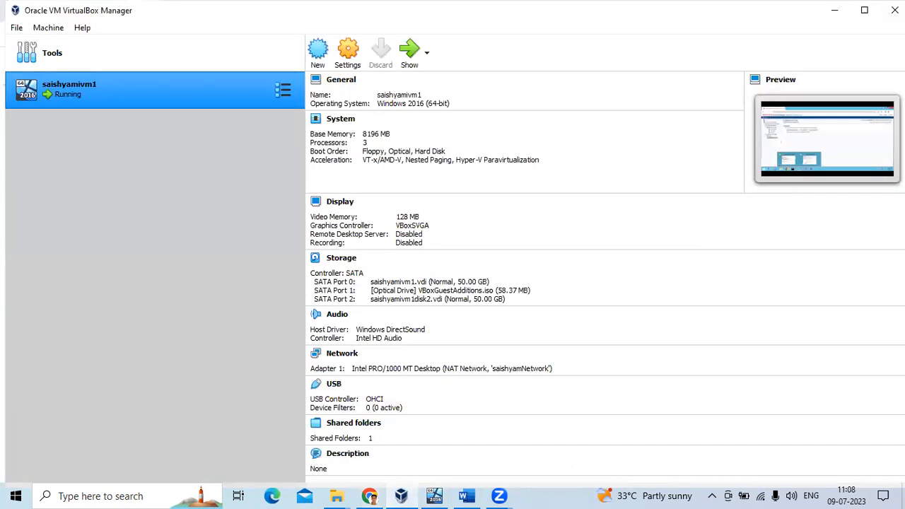
In the guest File Explorer, go to C:\Oracle\Middleware.
click(434, 495)
click(136, 456)
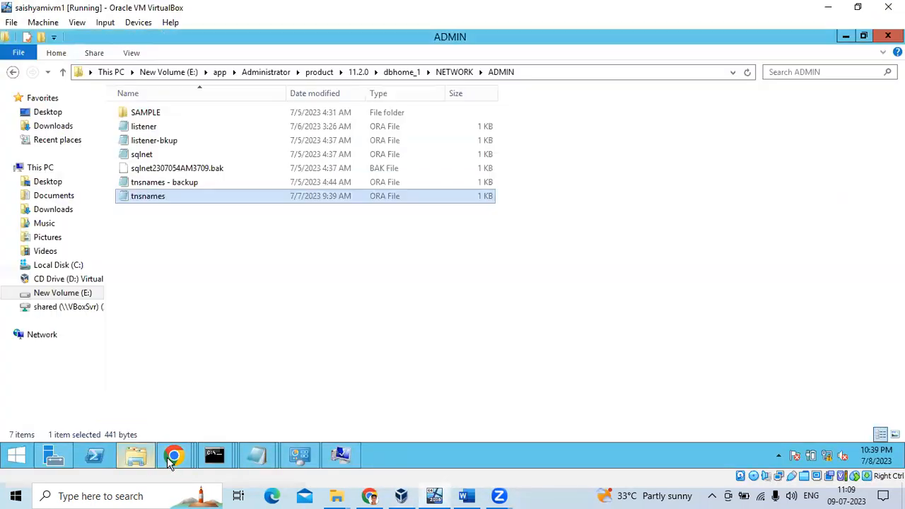
mouse_move(174, 456)
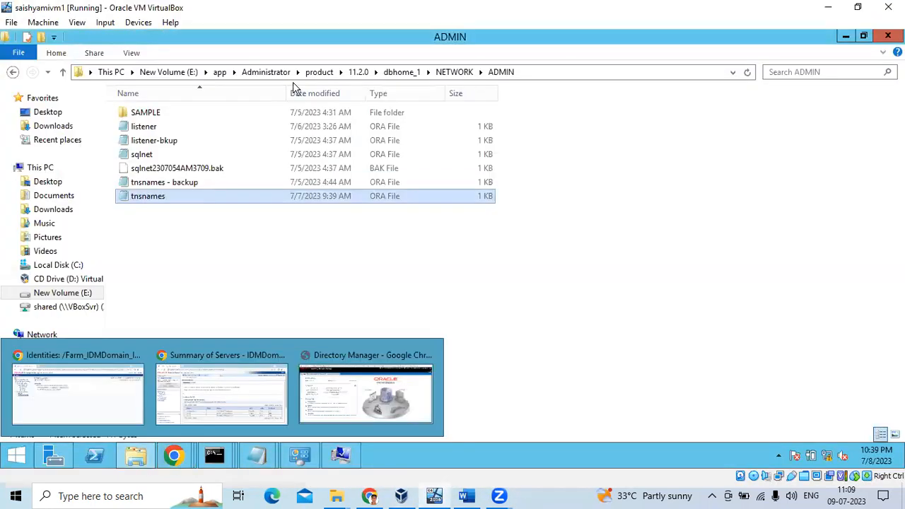
click(57, 266)
double_click(151, 128)
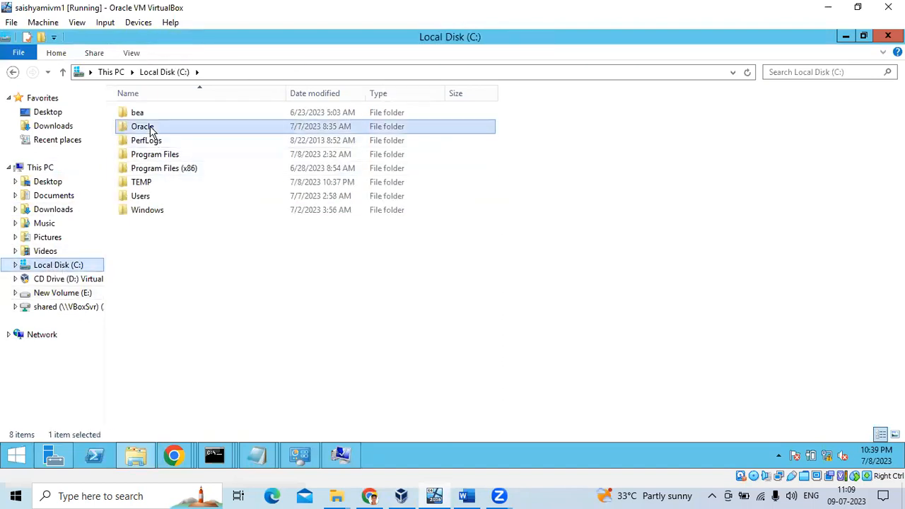
click(154, 118)
double_click(154, 118)
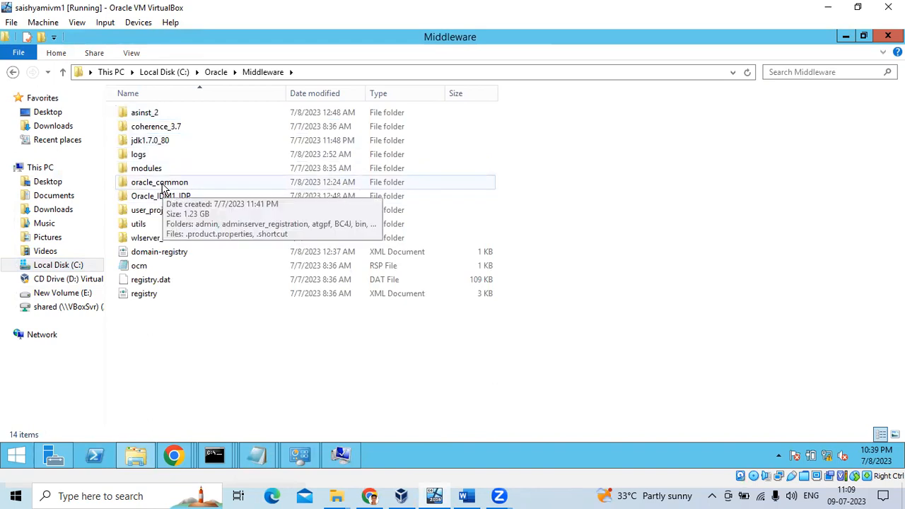
Open oracle_common\common\bin and run the config script to launch the Configuration Wizard.
double_click(163, 184)
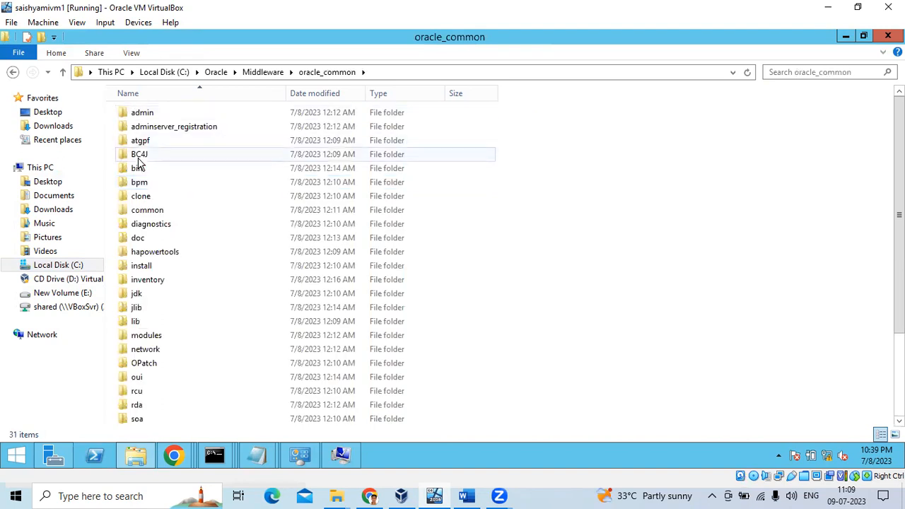
double_click(147, 210)
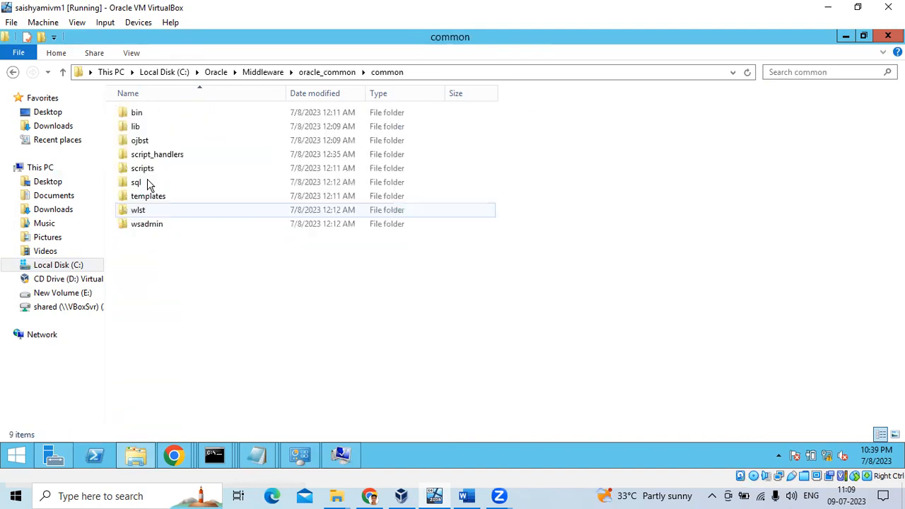
double_click(138, 113)
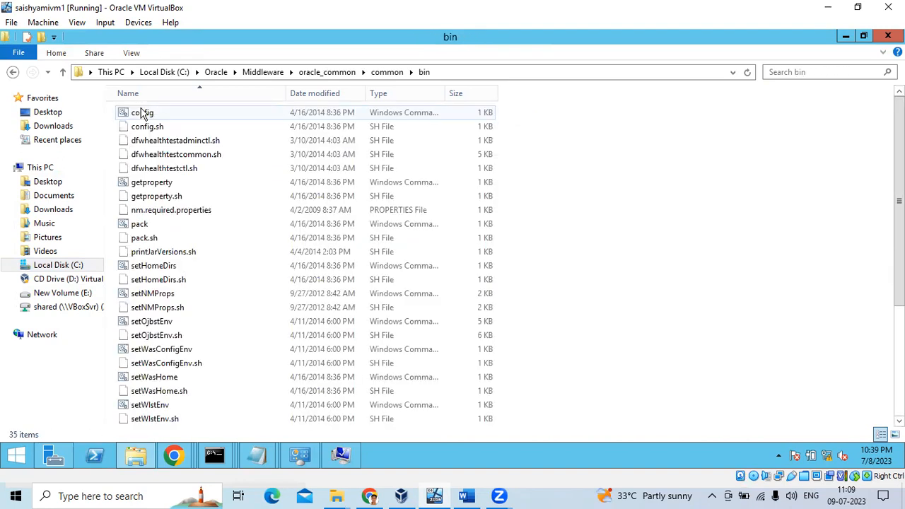
double_click(142, 114)
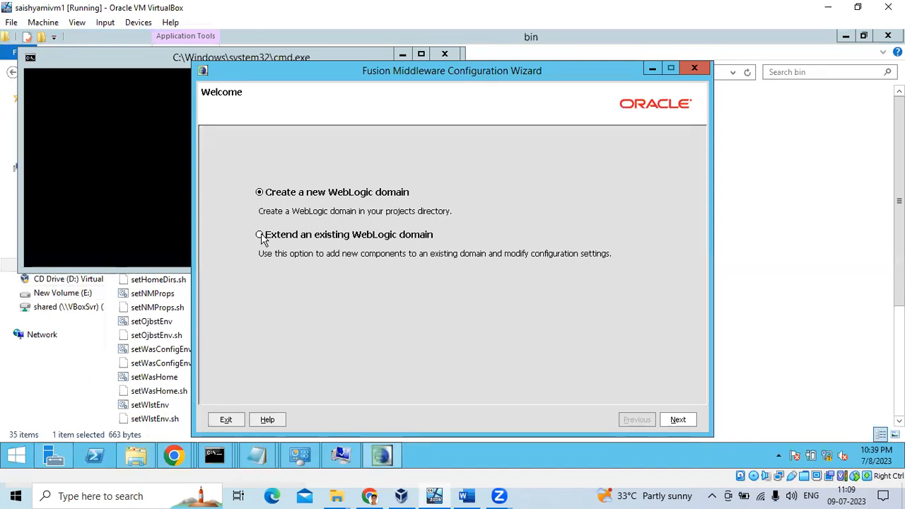
Choose to extend the existing IDMDomain_IDP domain, then switch to the WebLogic Summary of Servers page.
click(260, 235)
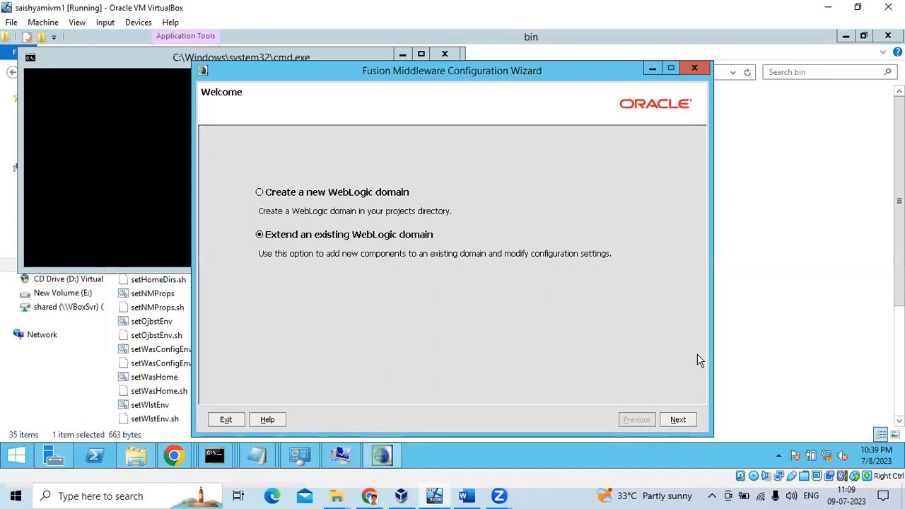
click(681, 420)
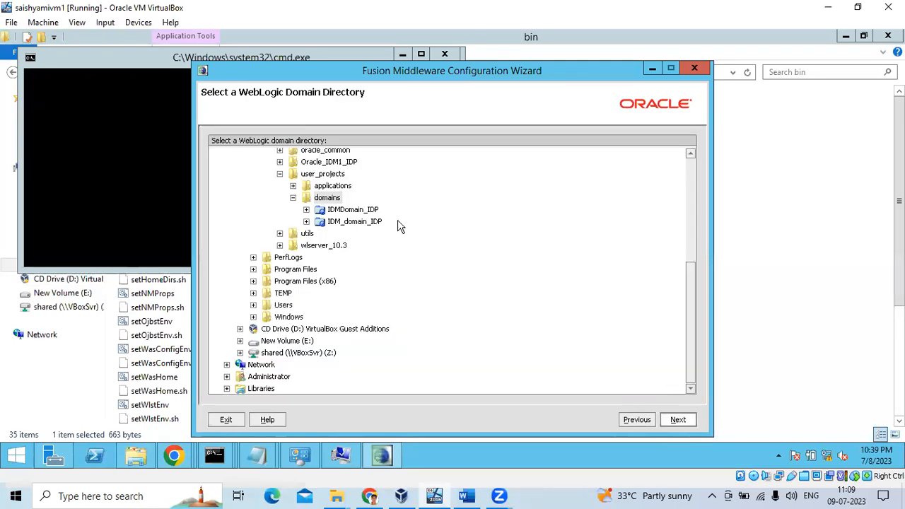
click(357, 222)
click(353, 210)
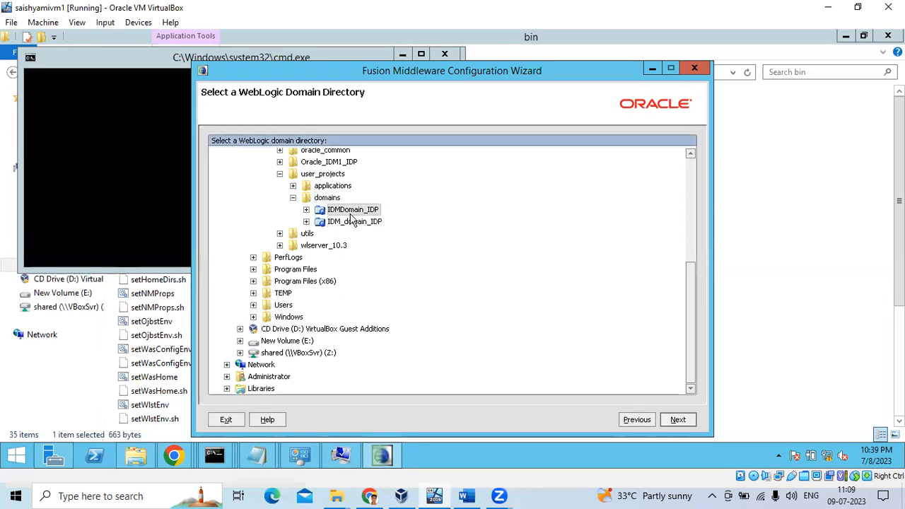
click(675, 420)
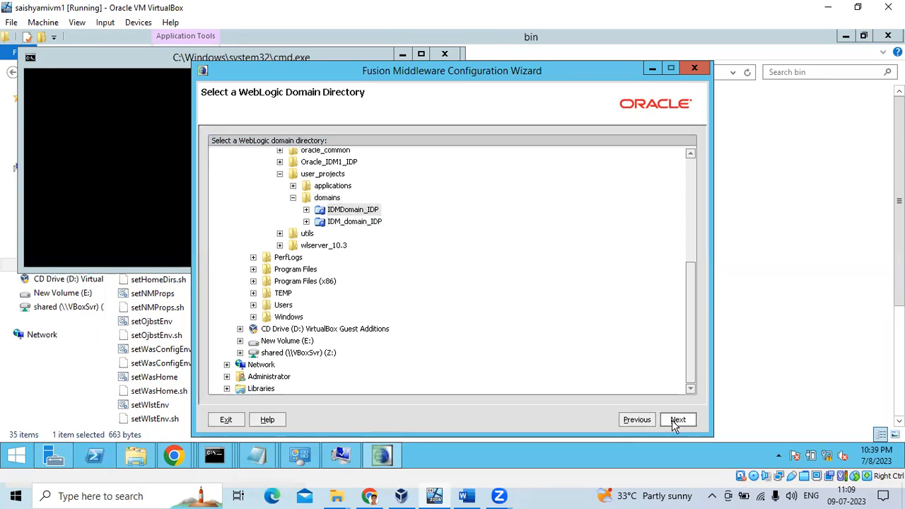
mouse_move(173, 455)
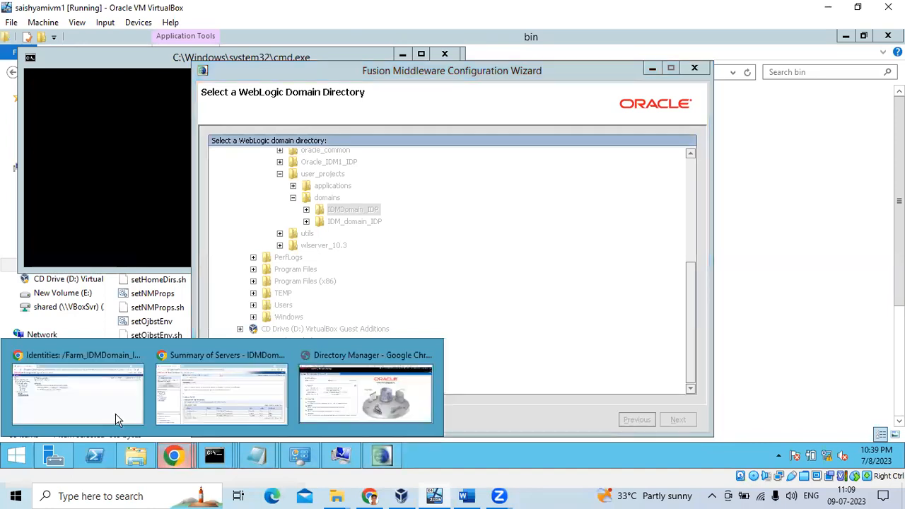
click(170, 409)
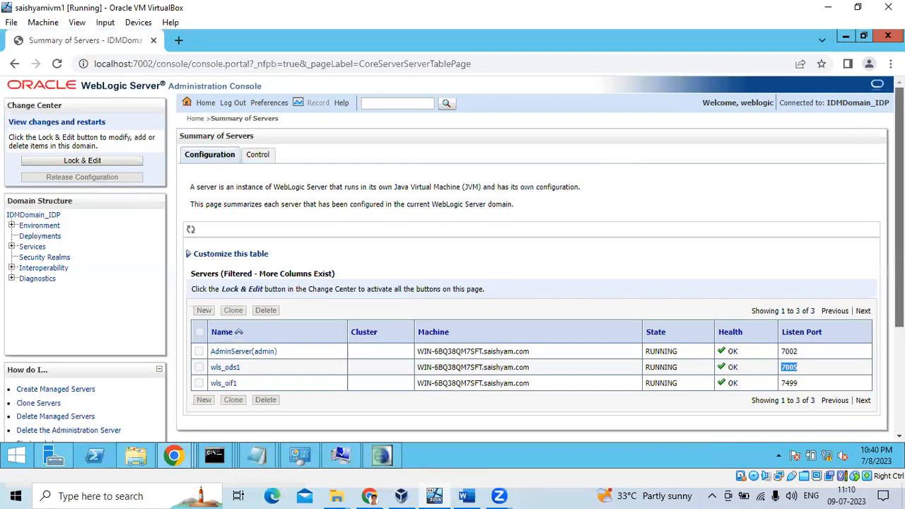
Select the Connected to domain name IDMDomain_IDP, then restore and minimize the Configuration Wizard.
drag(890, 104, 828, 104)
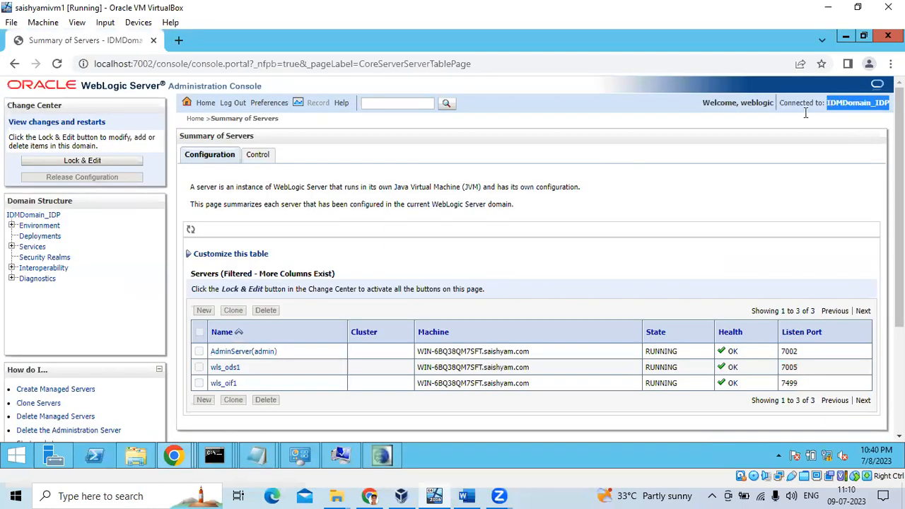
click(382, 455)
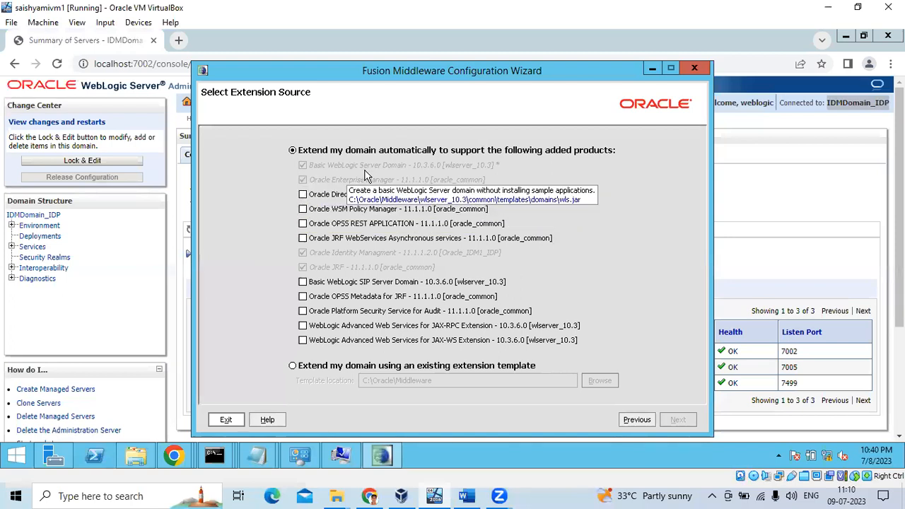
click(652, 69)
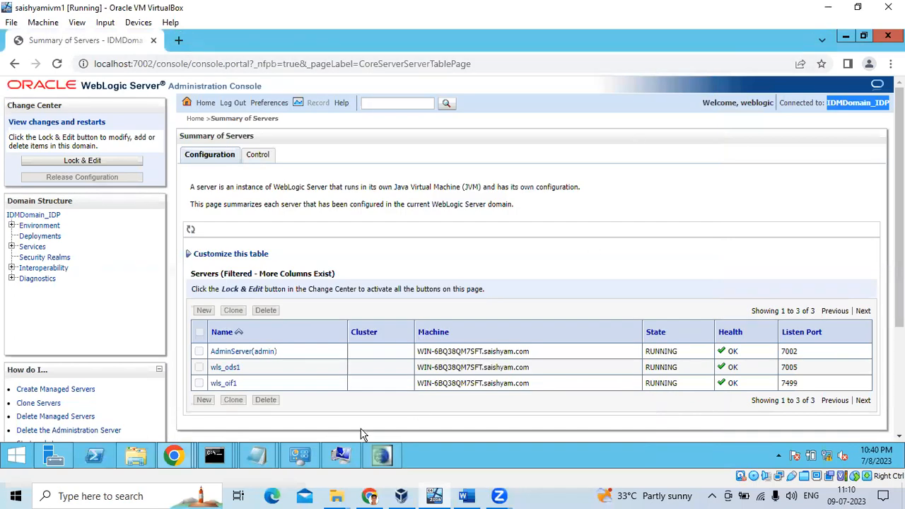
mouse_move(379, 458)
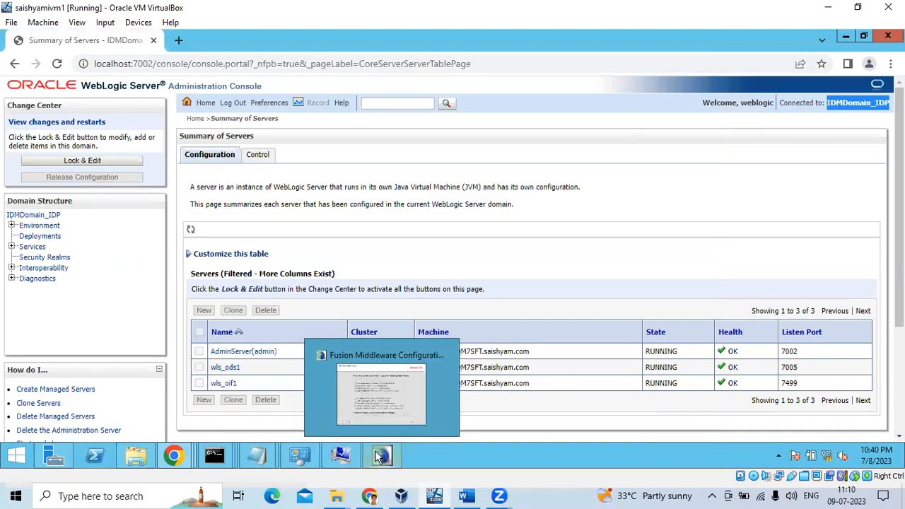
click(397, 398)
click(652, 69)
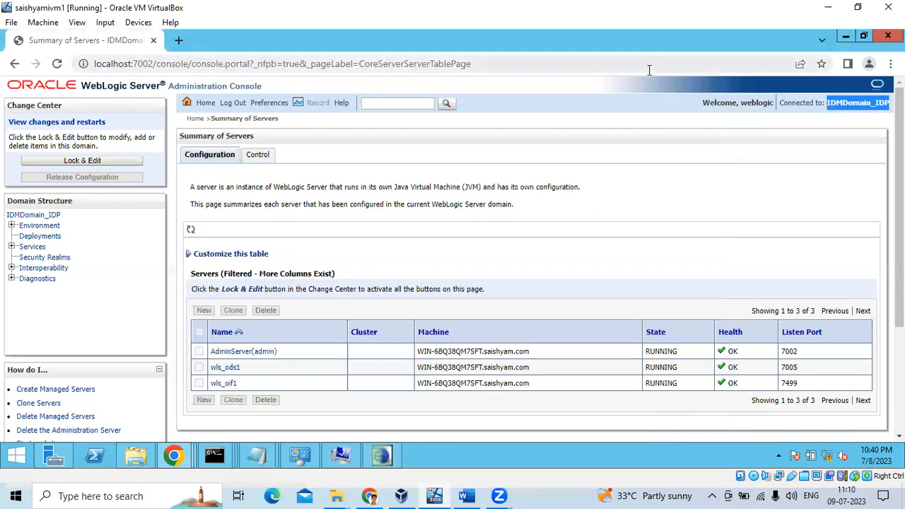
In File Explorer, go up to Middleware and open the wlserver_10.3 folder.
click(138, 458)
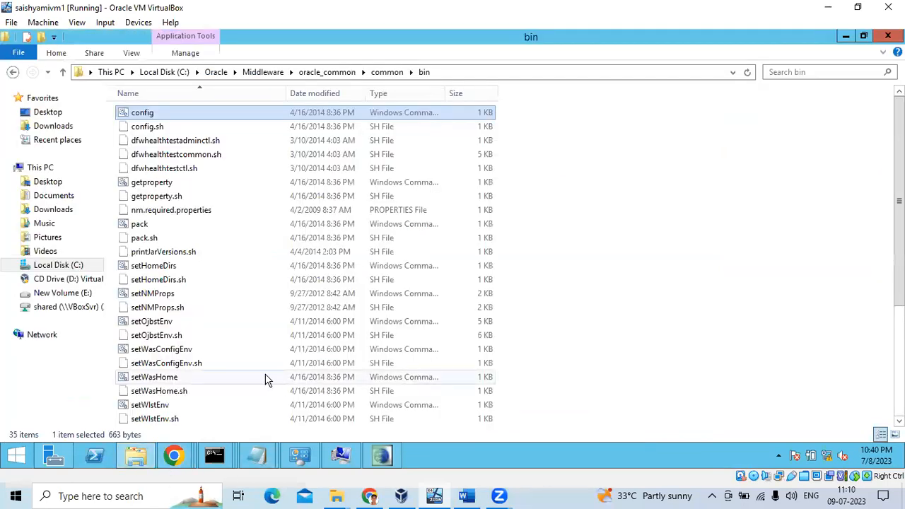
click(273, 72)
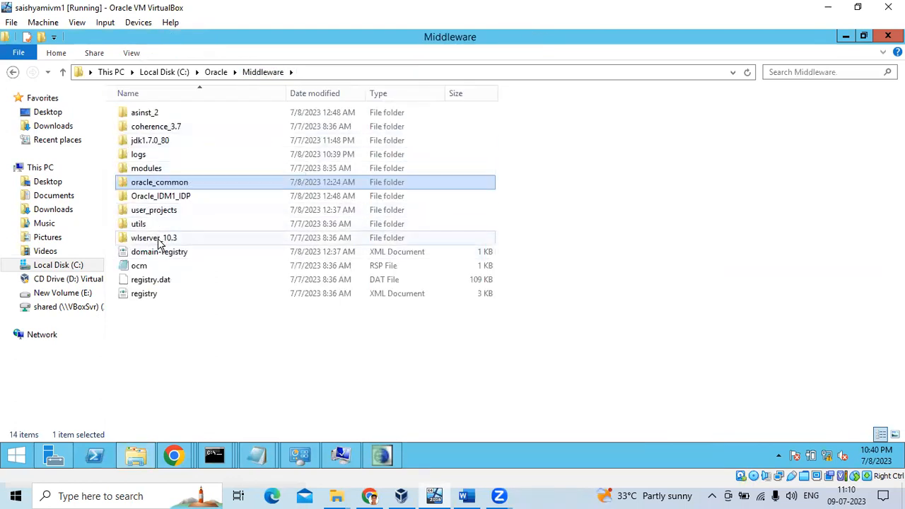
double_click(157, 239)
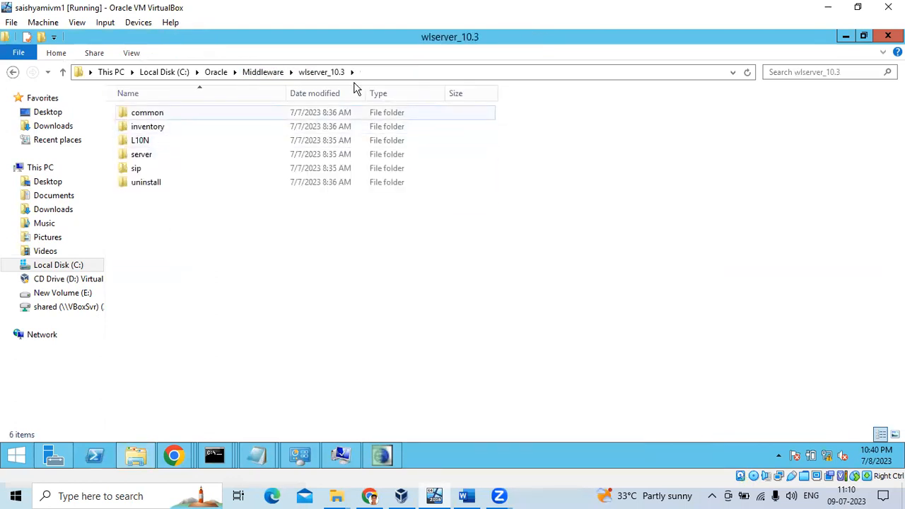
Browse wlserver_10.3\common\bin, then open oracle_common\common and return to the wizard's Select Extension Source page.
double_click(152, 115)
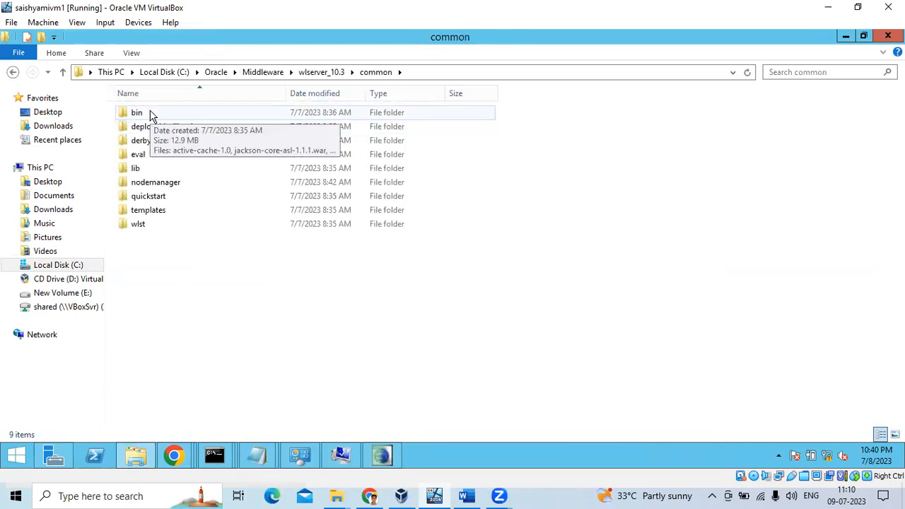
double_click(150, 115)
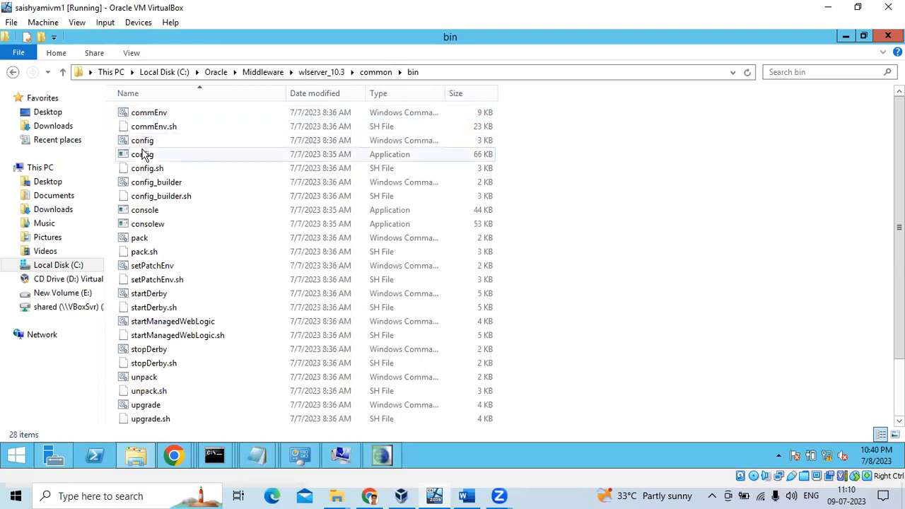
click(266, 72)
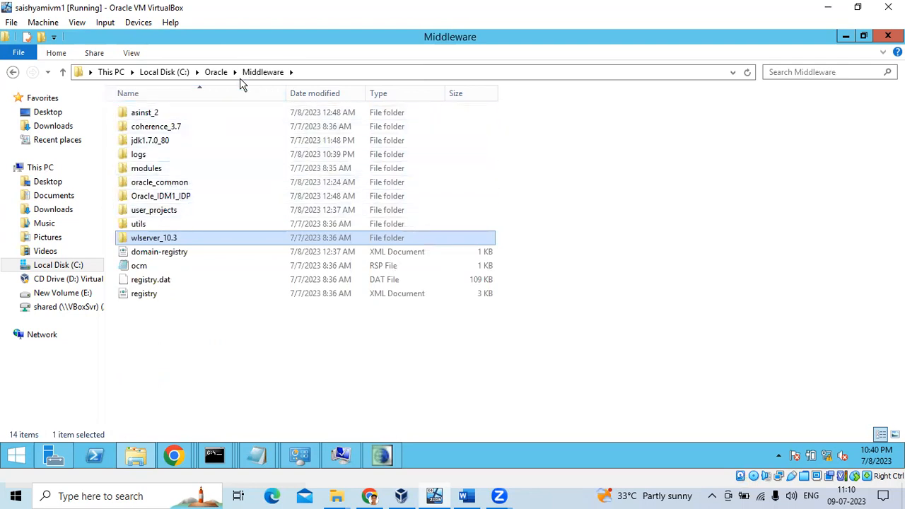
double_click(174, 184)
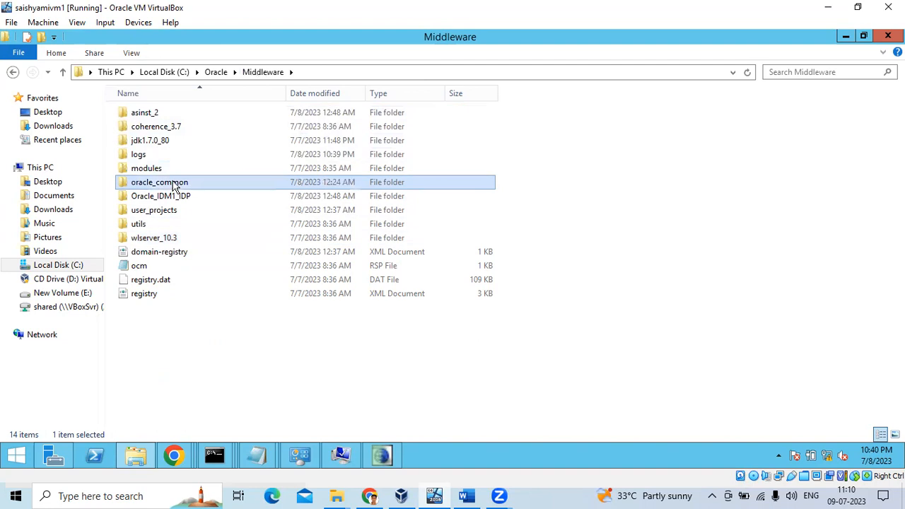
double_click(147, 210)
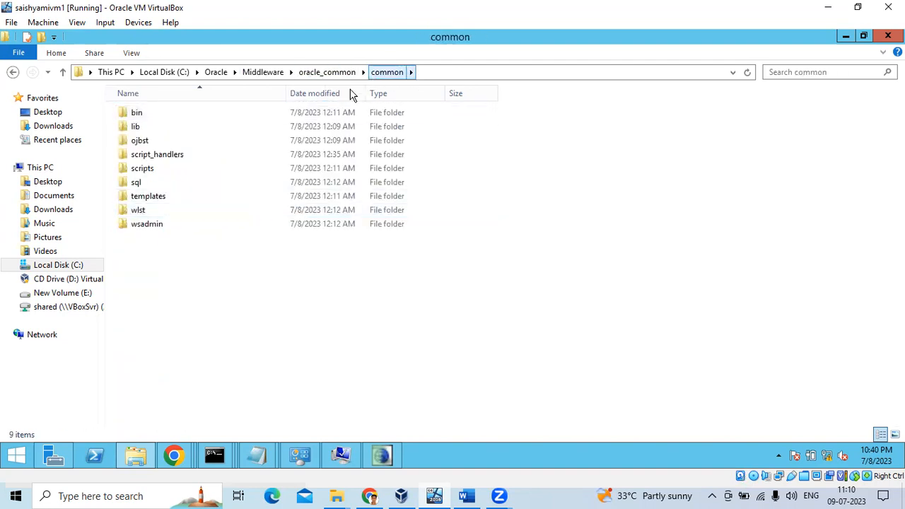
click(382, 455)
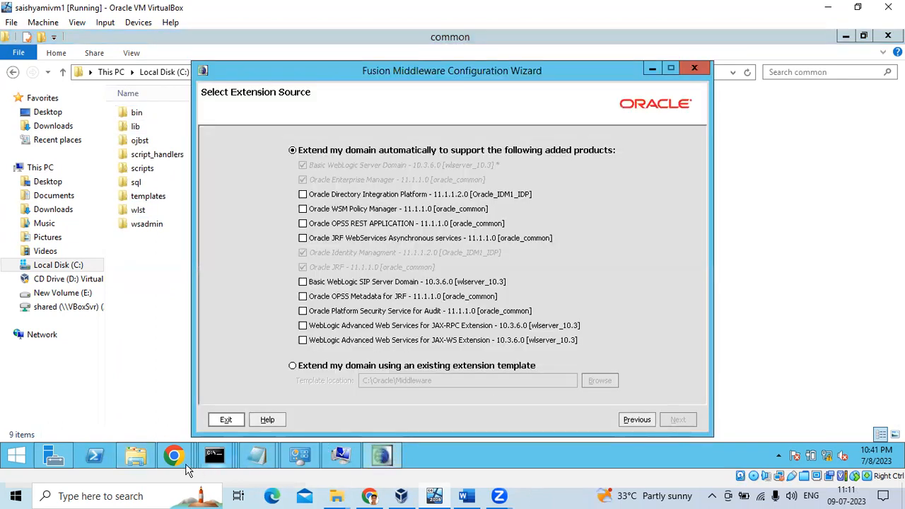
Check the wls_oif1 server's machine name on Summary of Servers, then return to the oracle_common\common folder.
mouse_move(187, 467)
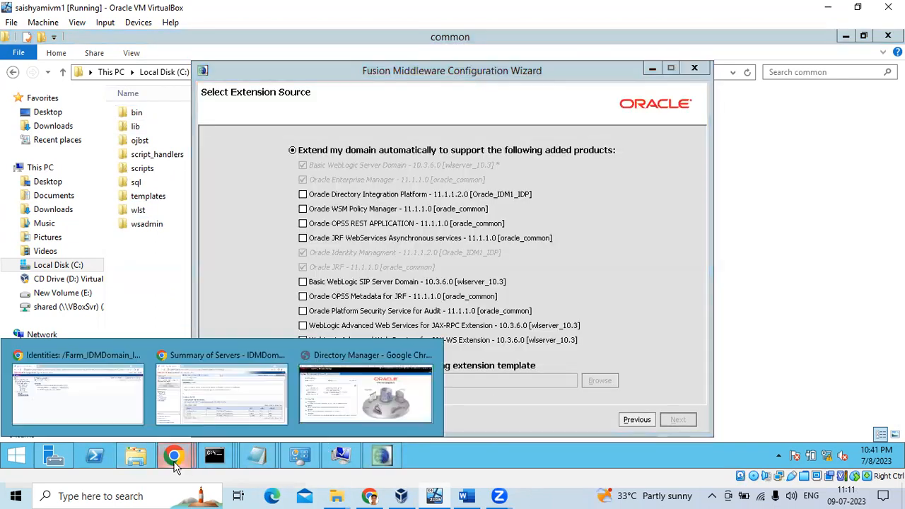
click(140, 400)
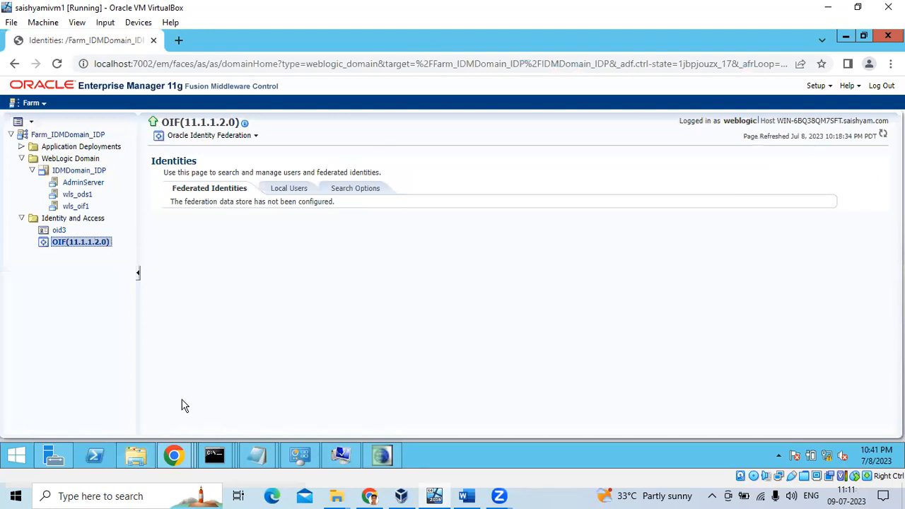
mouse_move(174, 455)
click(221, 381)
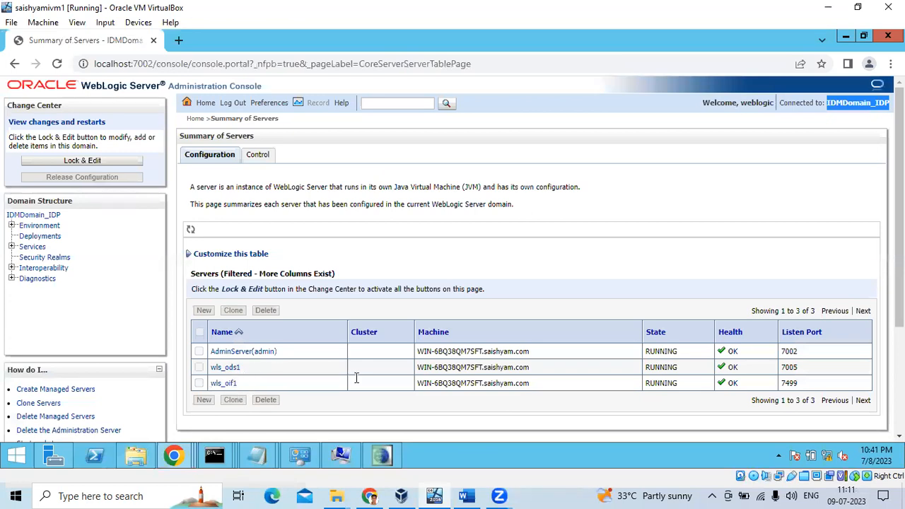
drag(536, 384, 408, 386)
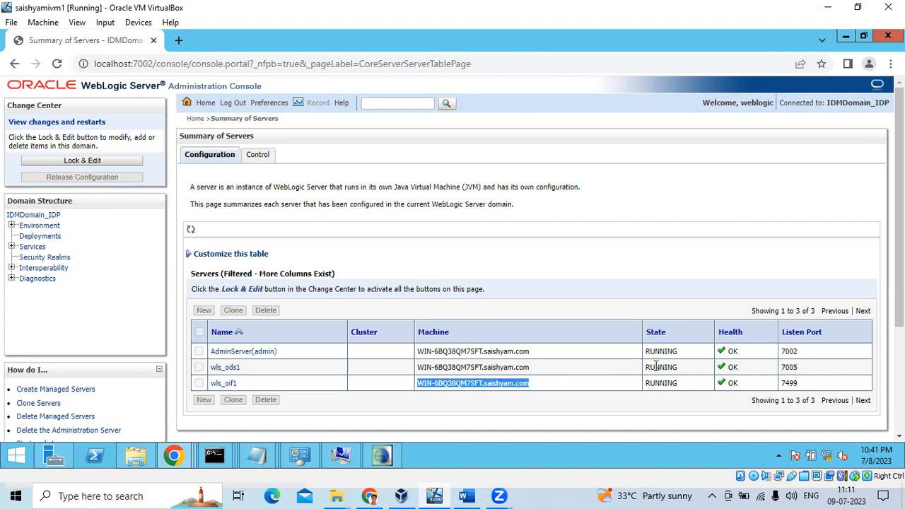
click(214, 455)
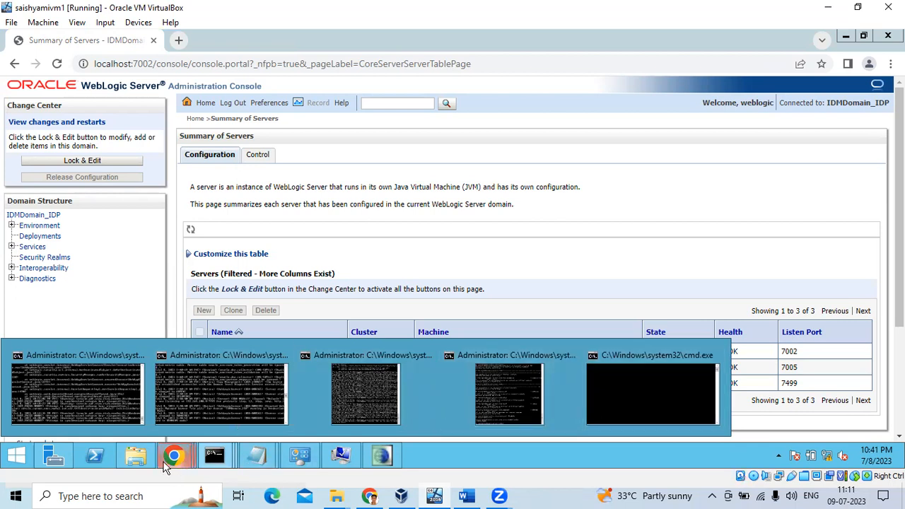
click(138, 459)
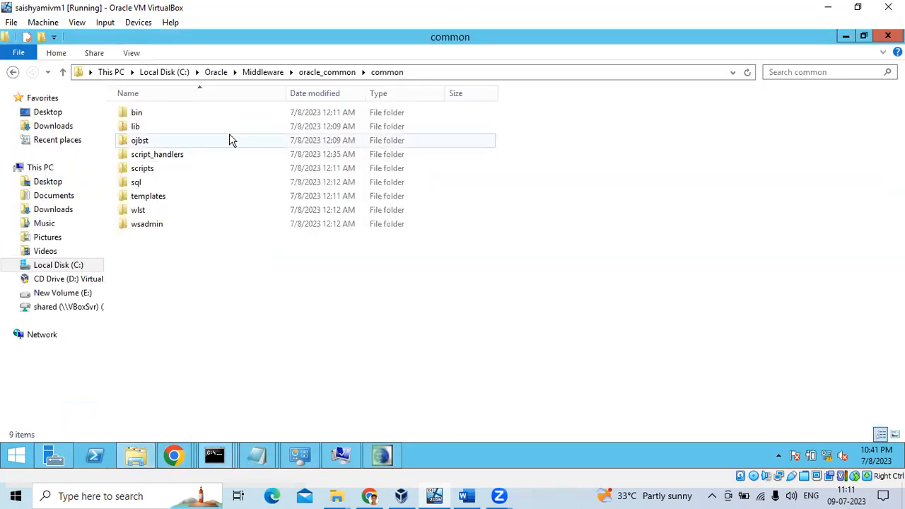
click(276, 74)
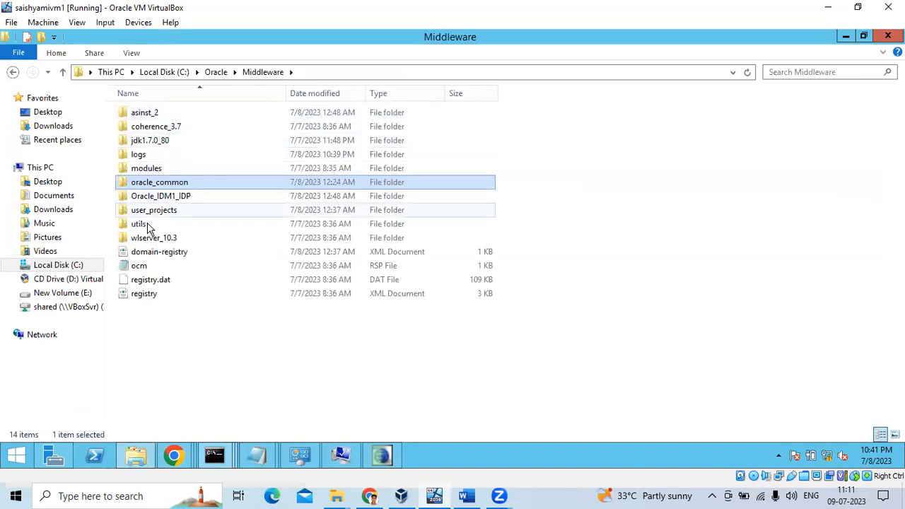
double_click(162, 210)
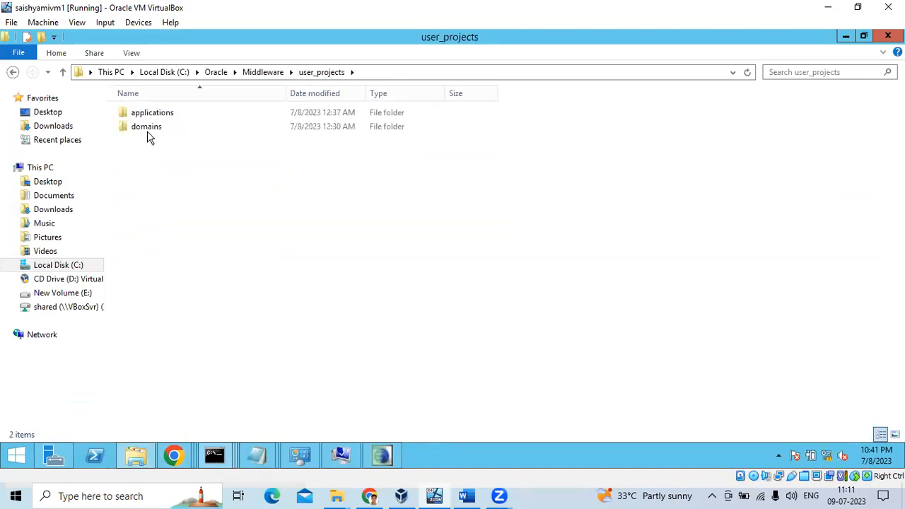
double_click(148, 129)
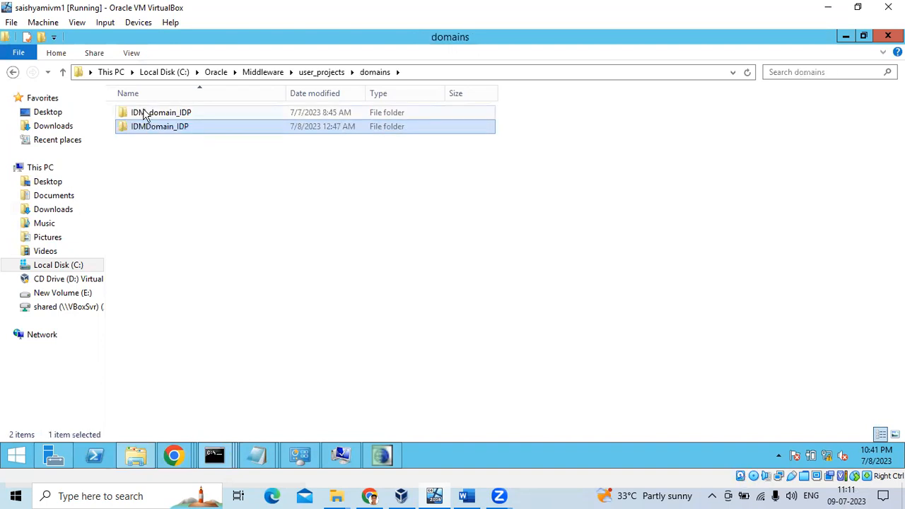
double_click(146, 126)
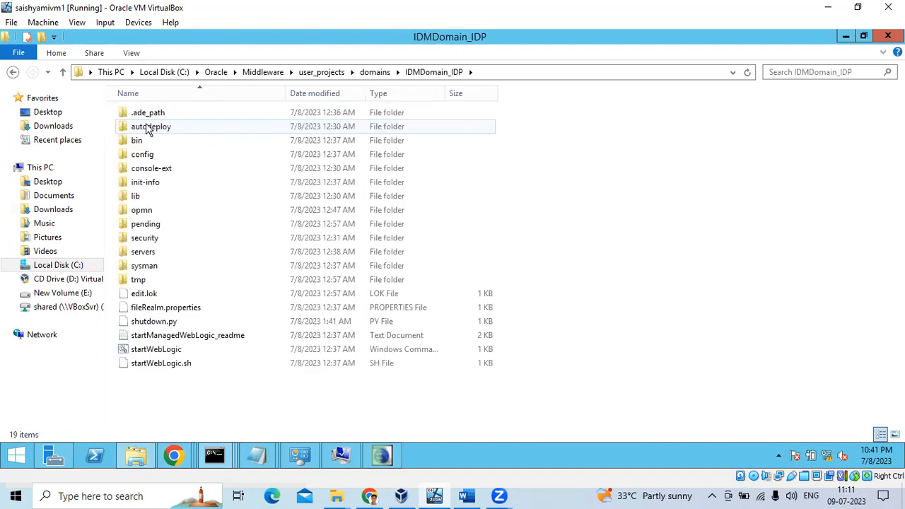
mouse_move(173, 455)
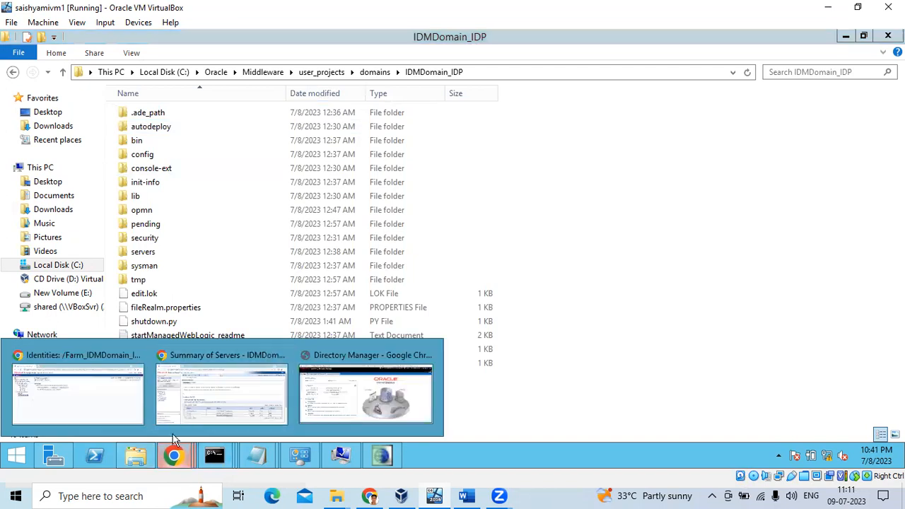
click(264, 393)
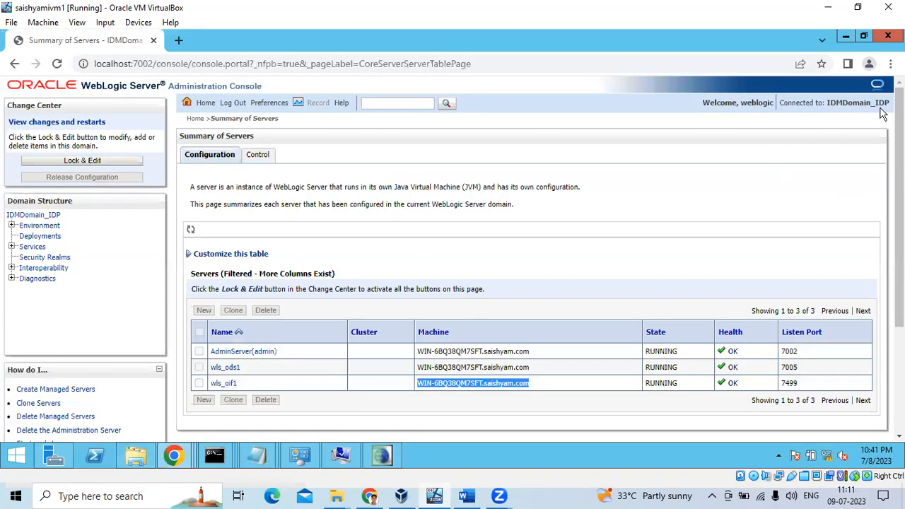
click(140, 452)
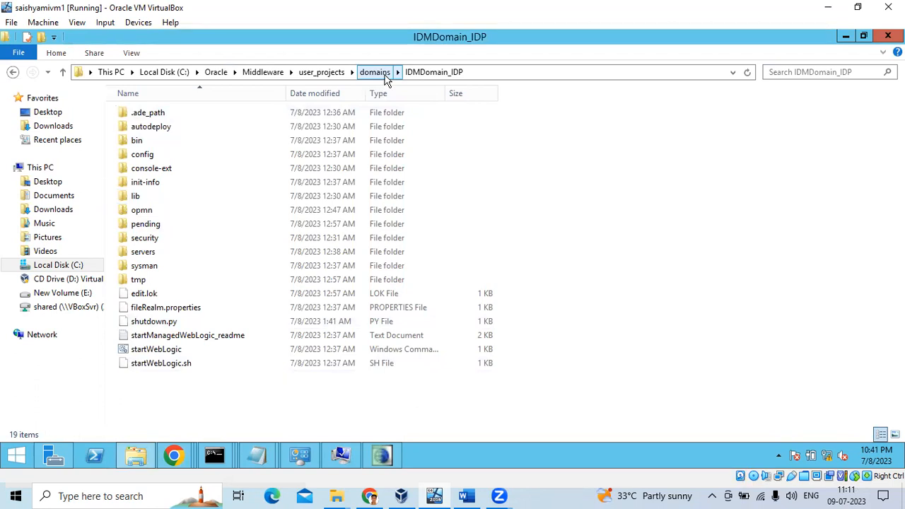
click(377, 72)
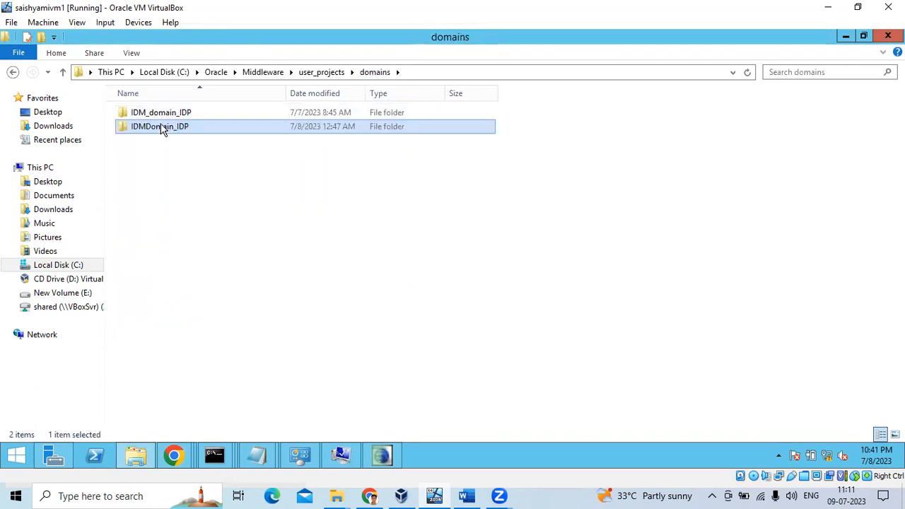
double_click(162, 128)
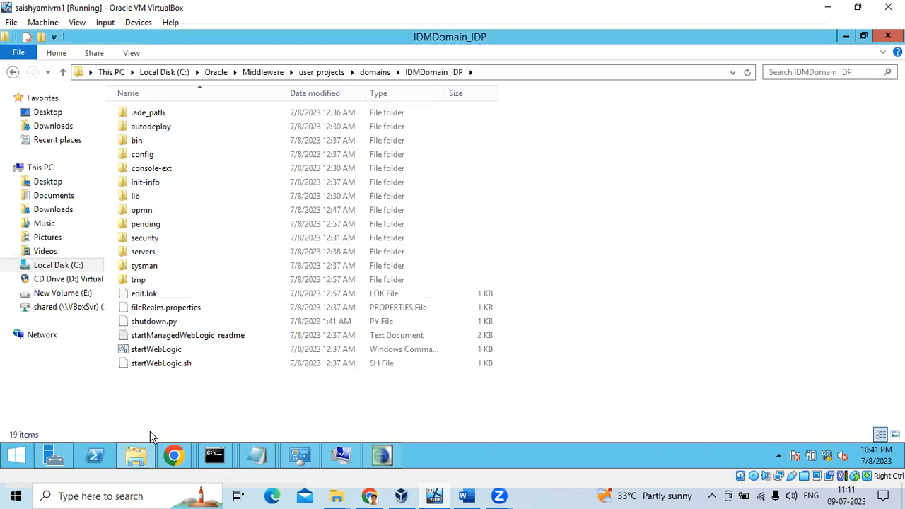
Open IDMDomain_IDP's bin folder, then switch back to the WebLogic Summary of Servers page.
double_click(140, 141)
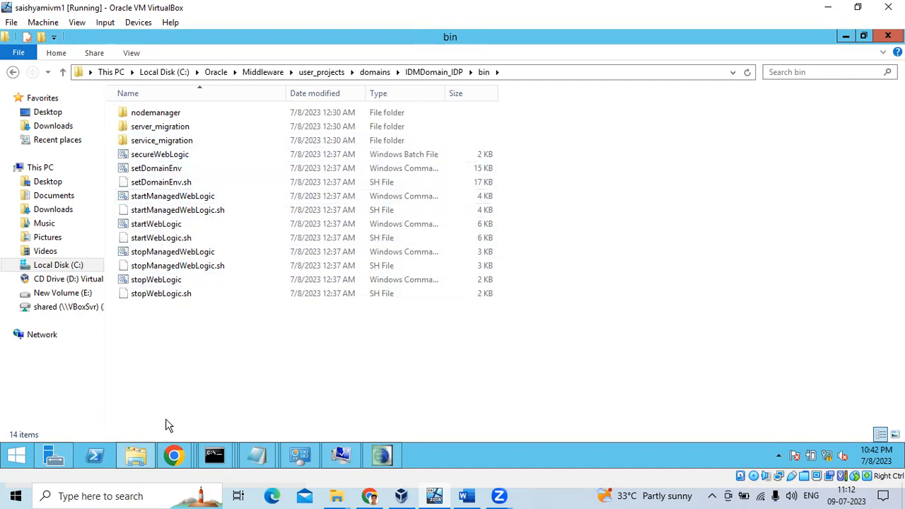
mouse_move(174, 452)
click(219, 399)
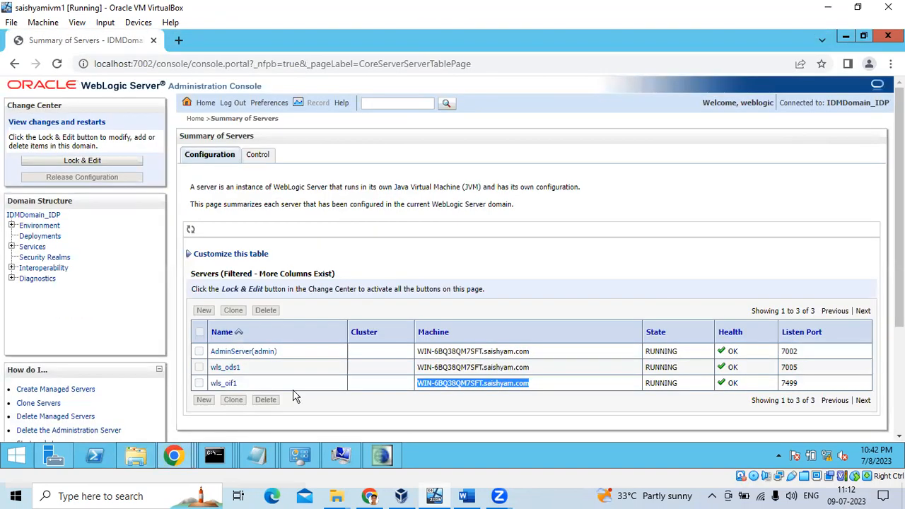
mouse_move(218, 456)
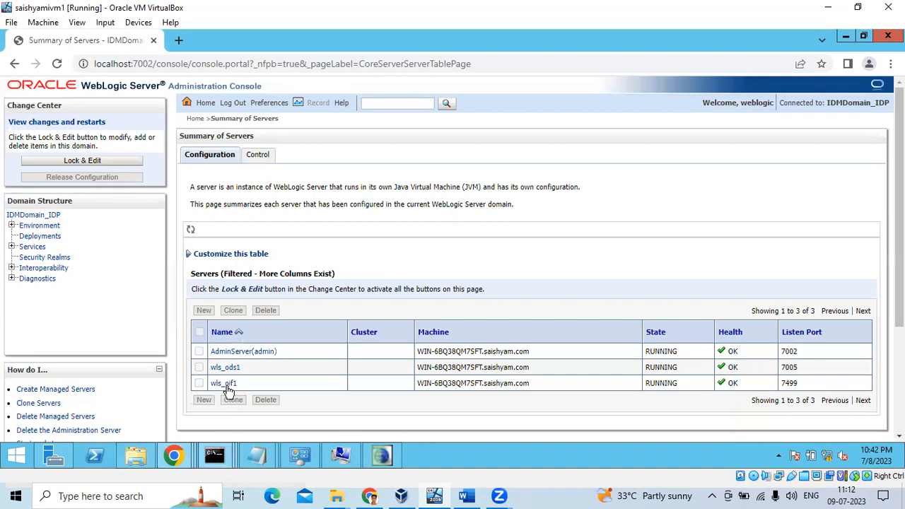
click(136, 456)
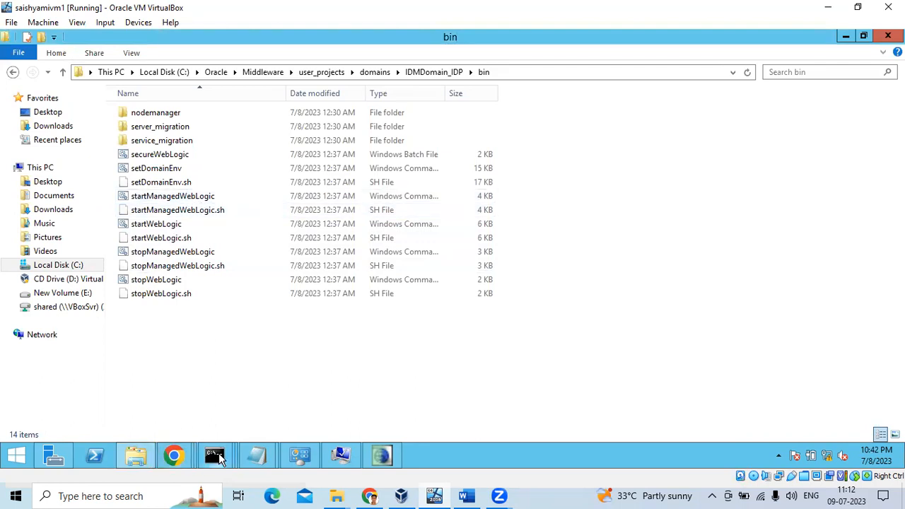
mouse_move(175, 456)
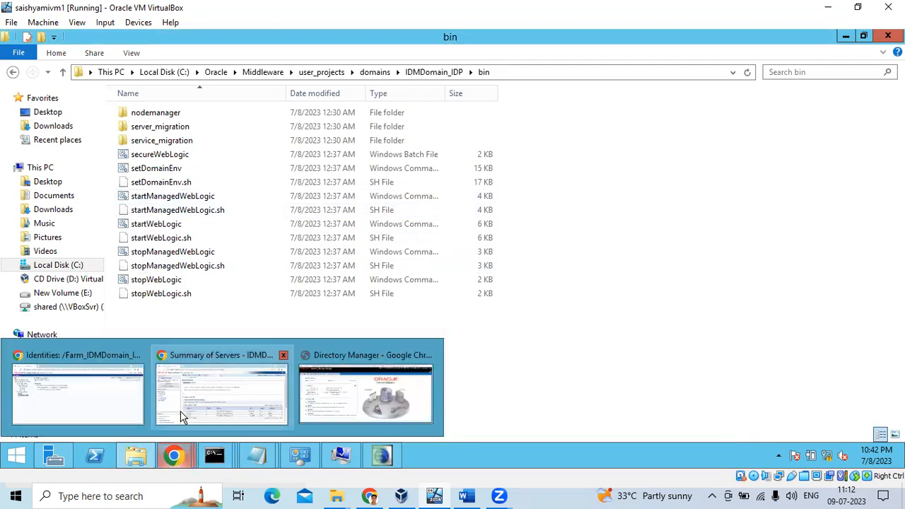
click(229, 389)
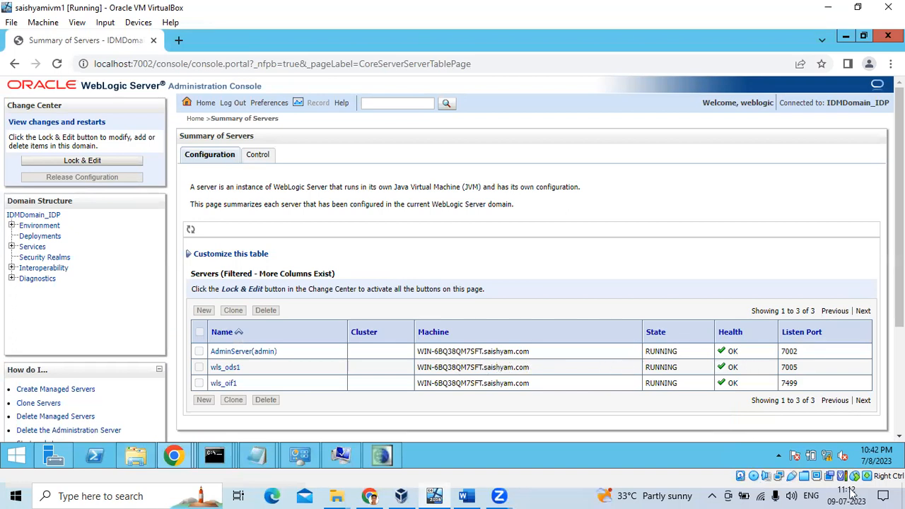
click(173, 455)
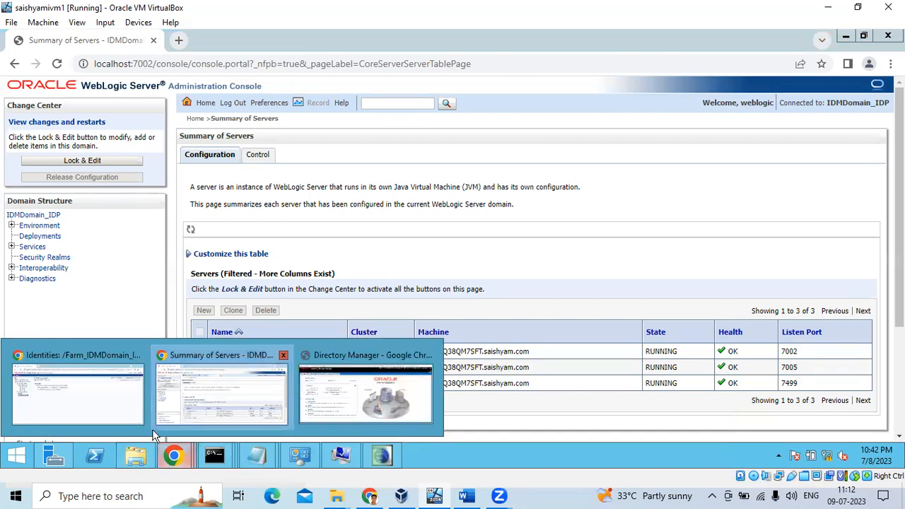
Log out of Enterprise Manager and log back in with the WebLogic admin user name and password.
click(81, 398)
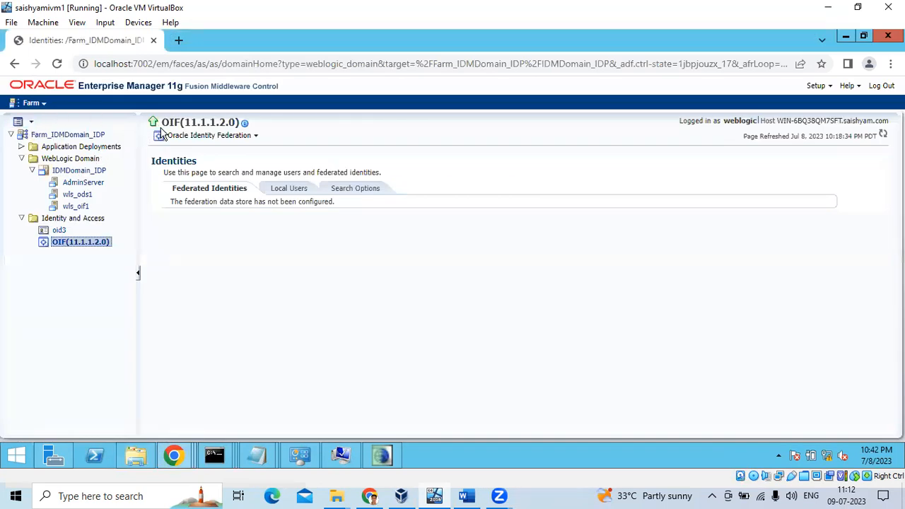
click(882, 86)
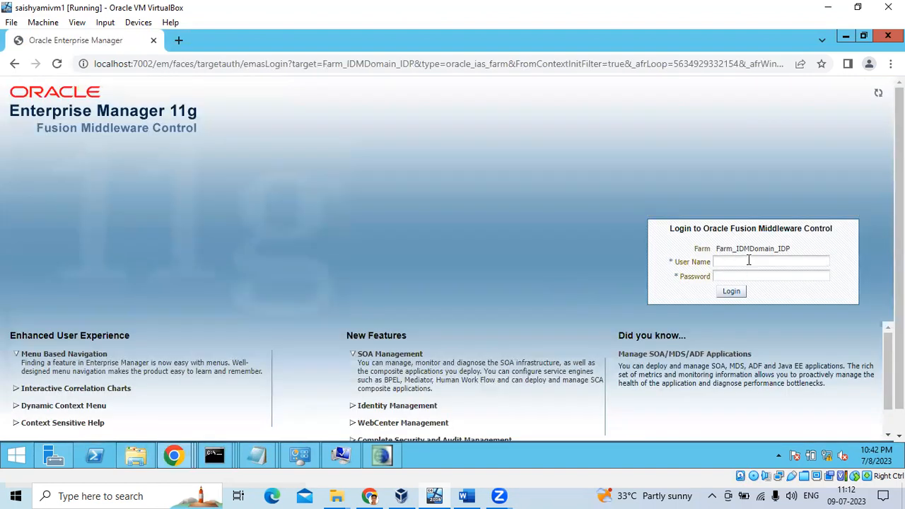
click(744, 259)
mouse_move(718, 250)
mouse_down()
mouse_move(790, 242)
mouse_move(731, 261)
mouse_up()
click(727, 259)
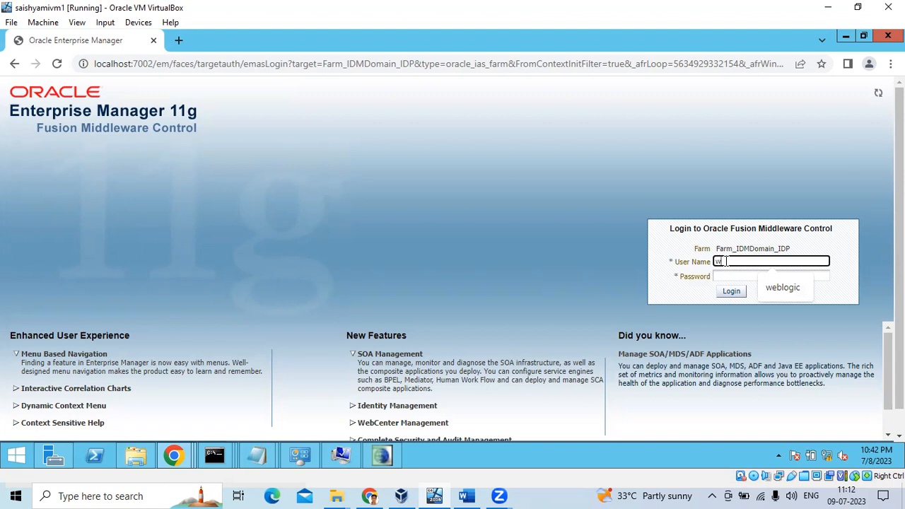
text(weblogic)
key(Tab)
text(we)
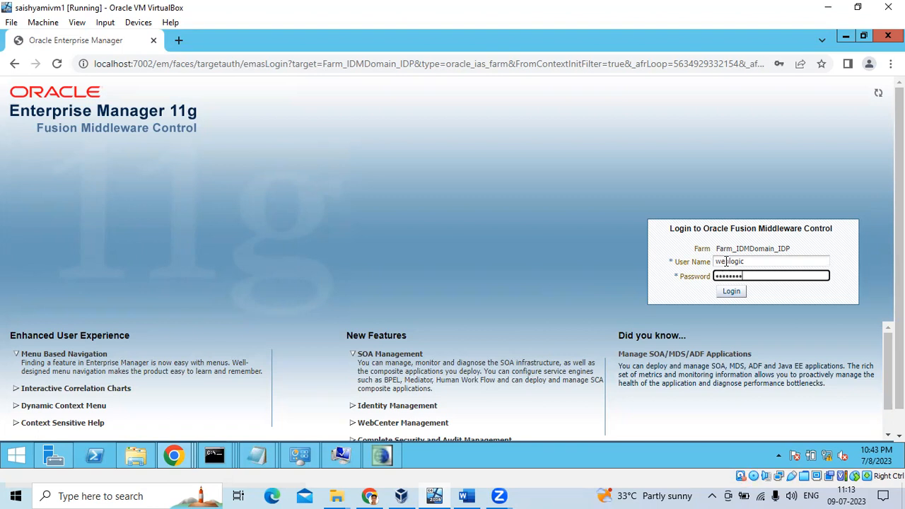
key(Return)
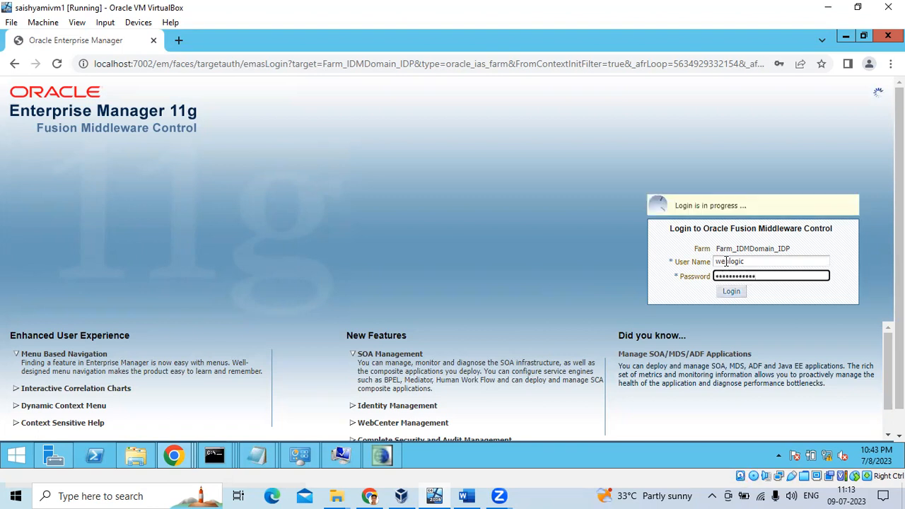
Return to the Enterprise Manager Farm_IDMDomain_IDP page from the open browser windows.
click(178, 457)
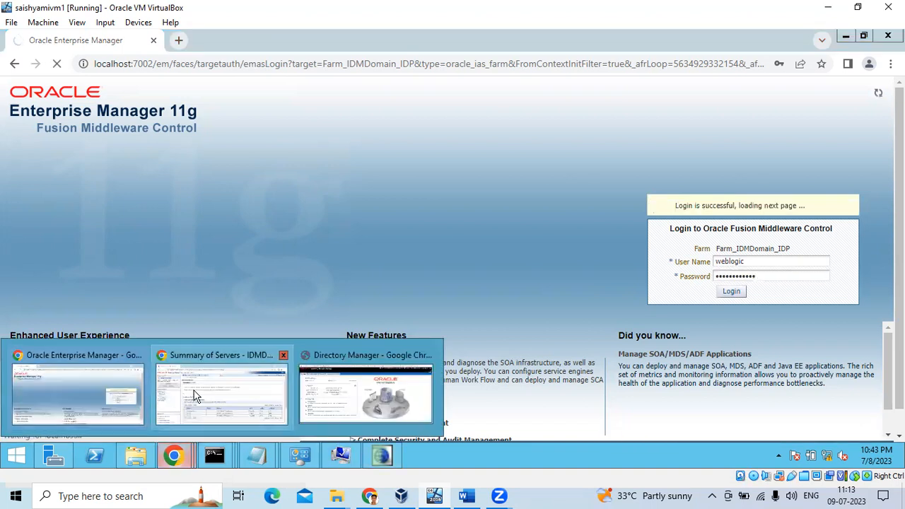
click(198, 394)
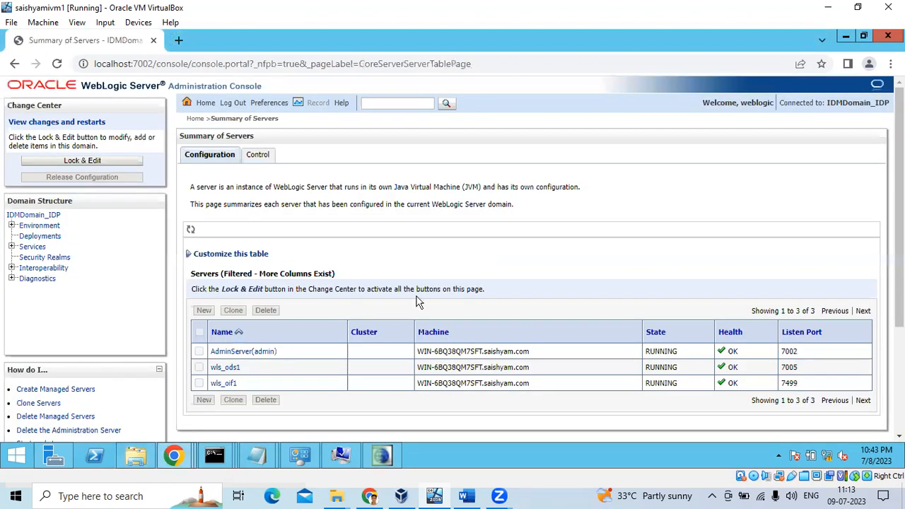
click(137, 414)
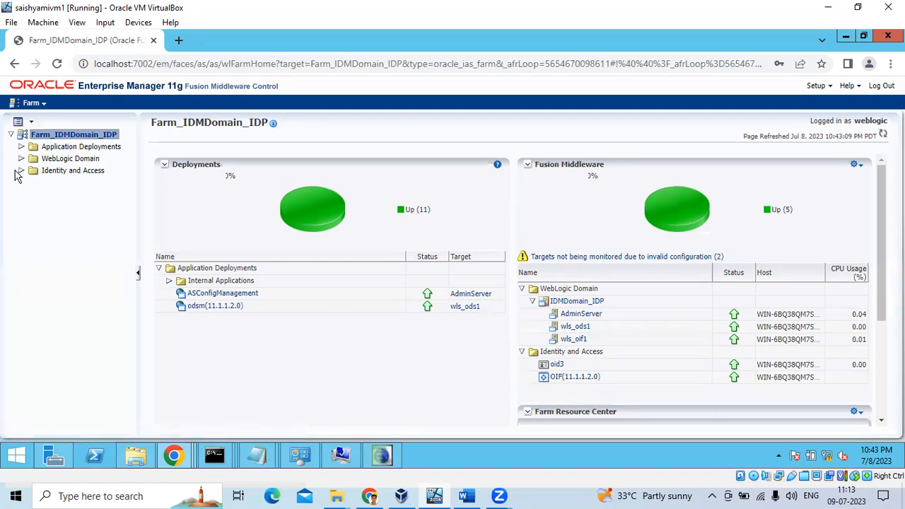
Expand Application Deployments and Identity and Access, then open the OIF(11.1.1.2.0) home page.
click(21, 147)
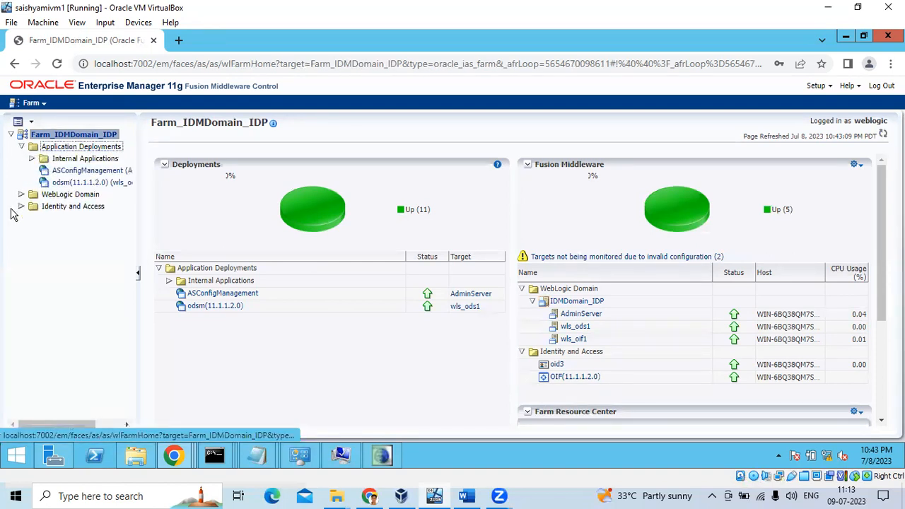
click(21, 207)
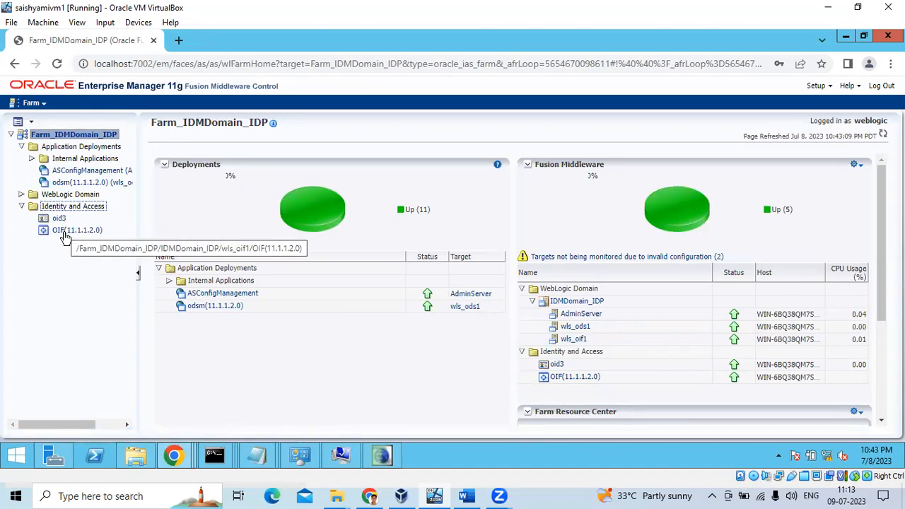
click(62, 234)
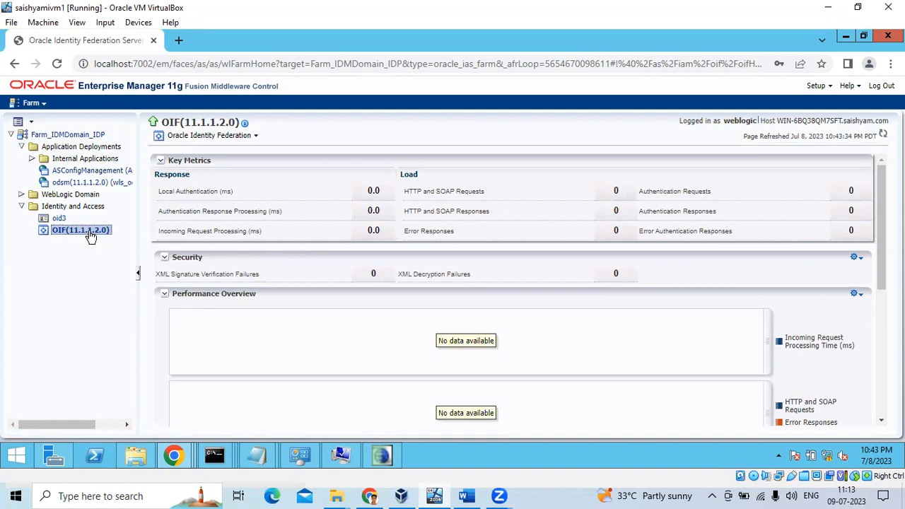
Open OIF Administration > Identities and view its Local Users and Search Options sections.
right_click(90, 236)
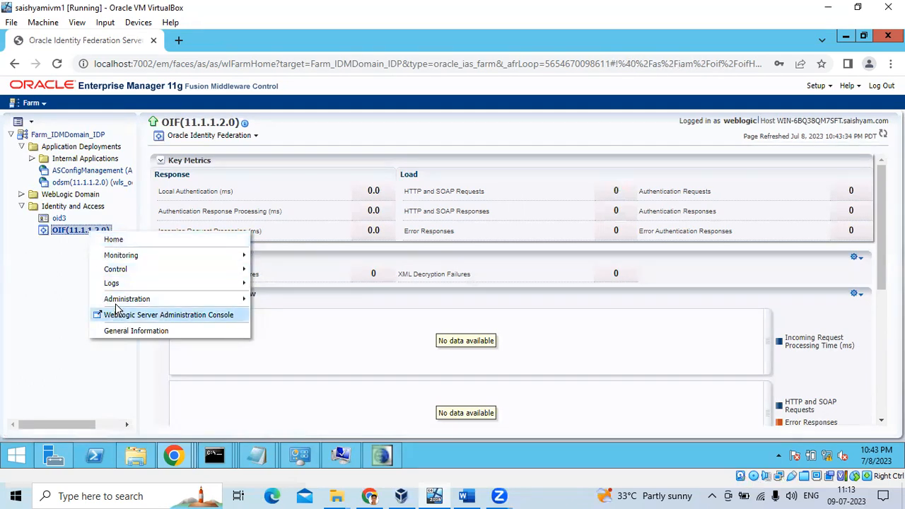
mouse_move(117, 303)
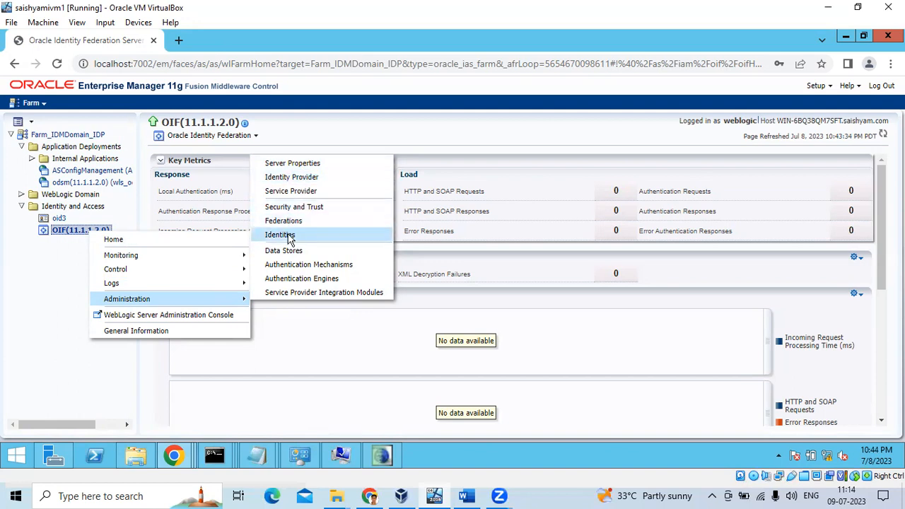
click(288, 235)
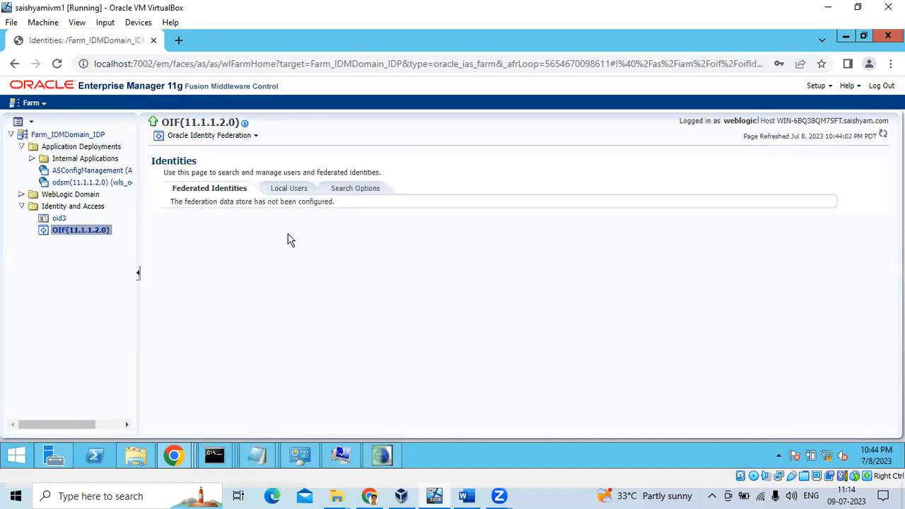
click(291, 190)
click(341, 188)
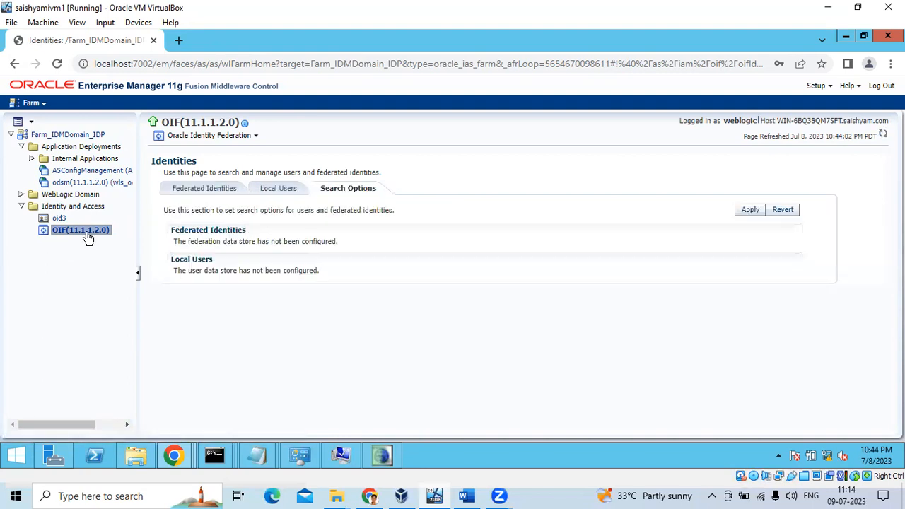
right_click(89, 233)
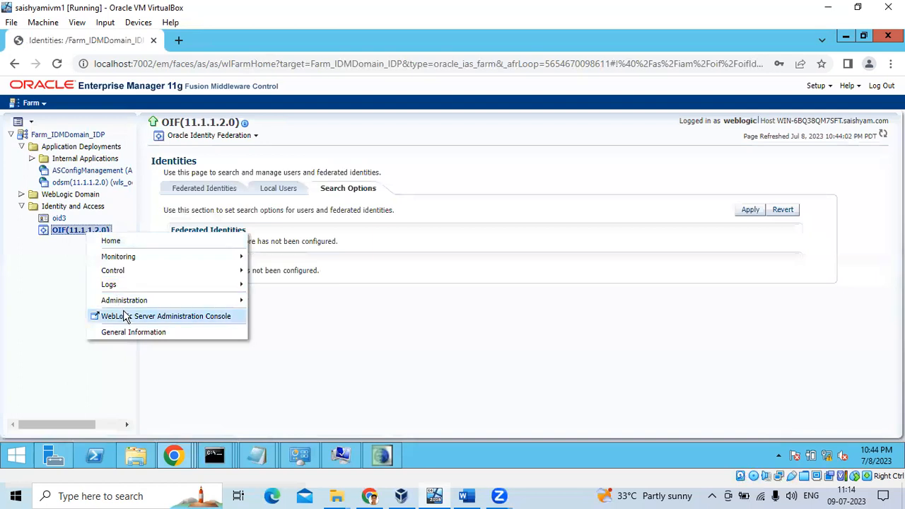
mouse_move(188, 302)
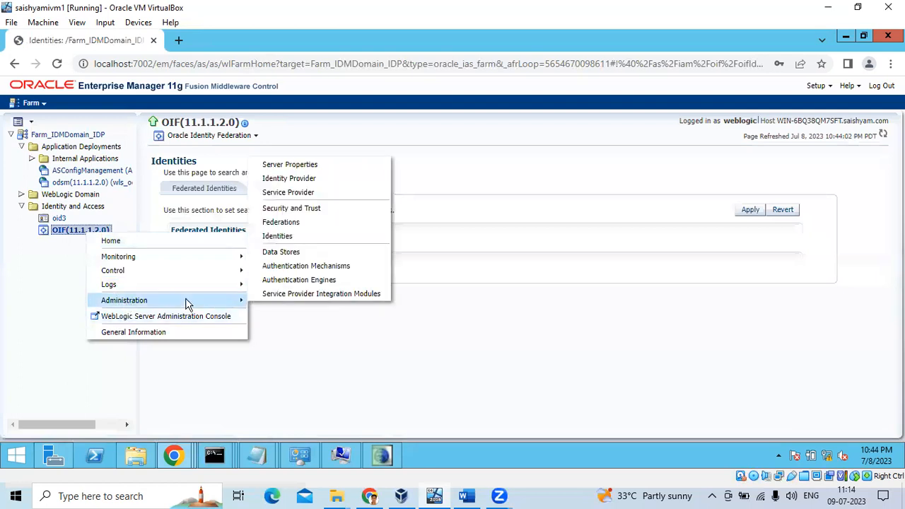
click(269, 179)
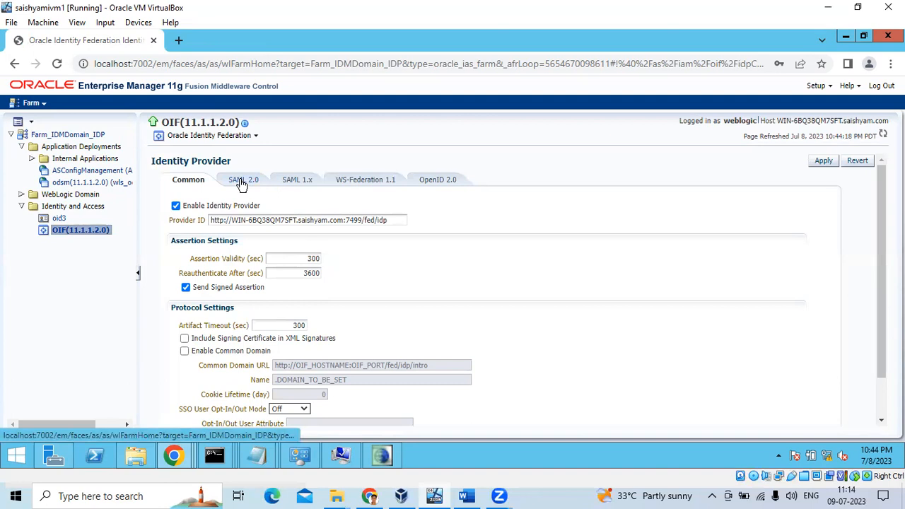
click(244, 181)
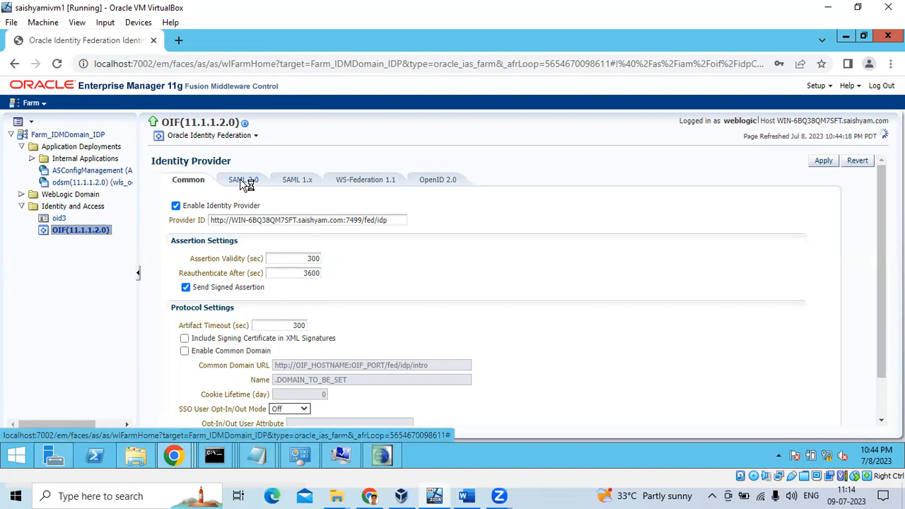
click(294, 182)
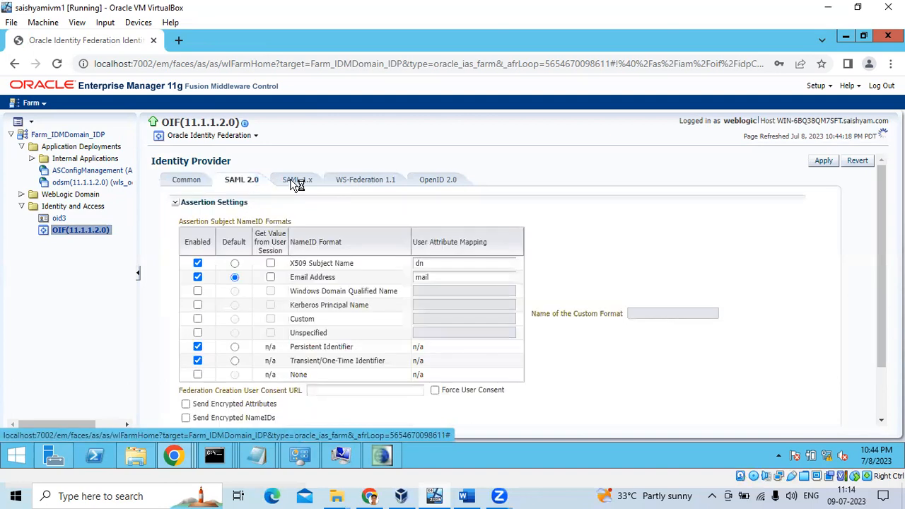
click(348, 181)
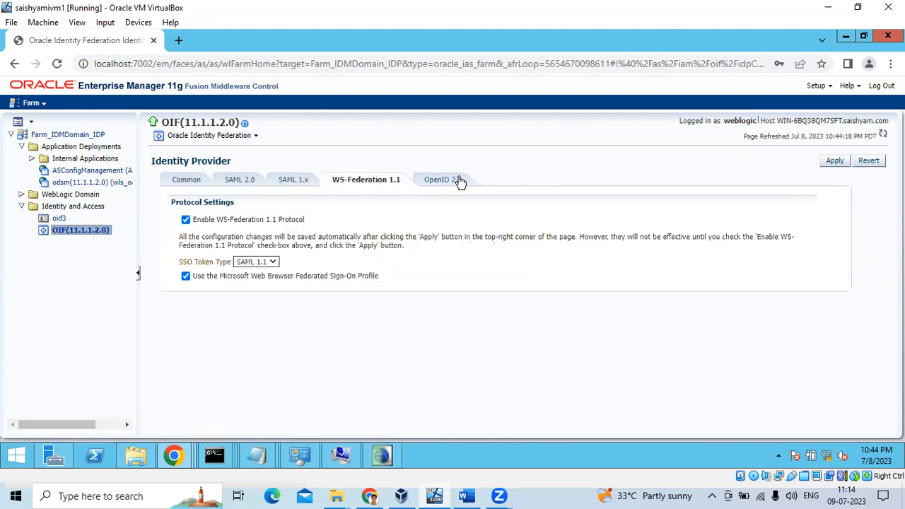
click(186, 179)
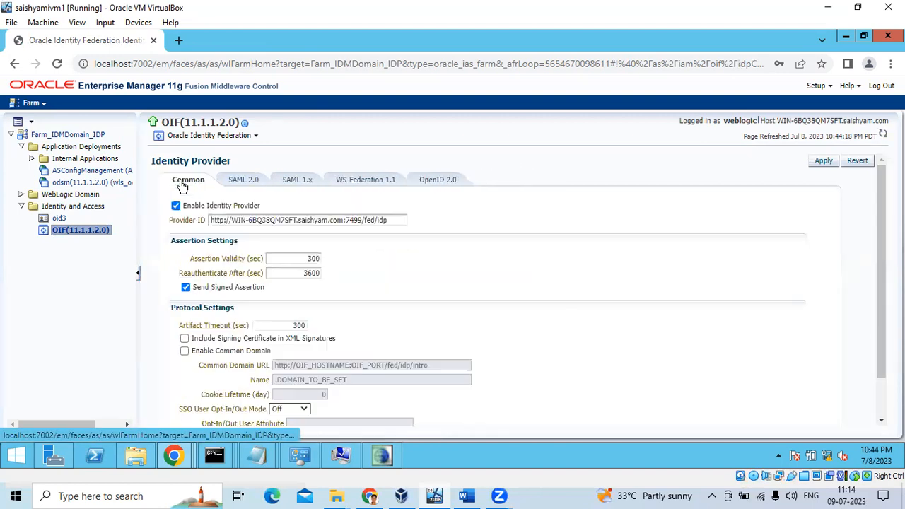
scroll(382, 272, down, 1)
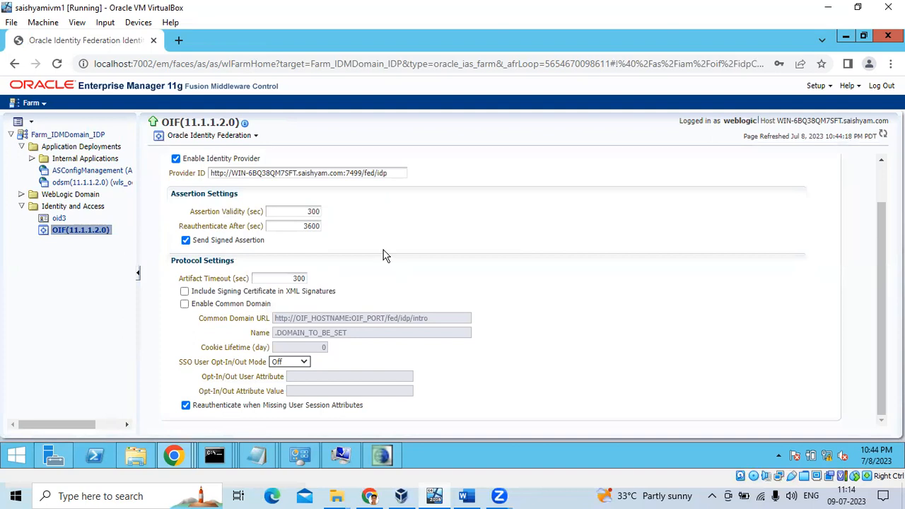
scroll(247, 211, up, 1)
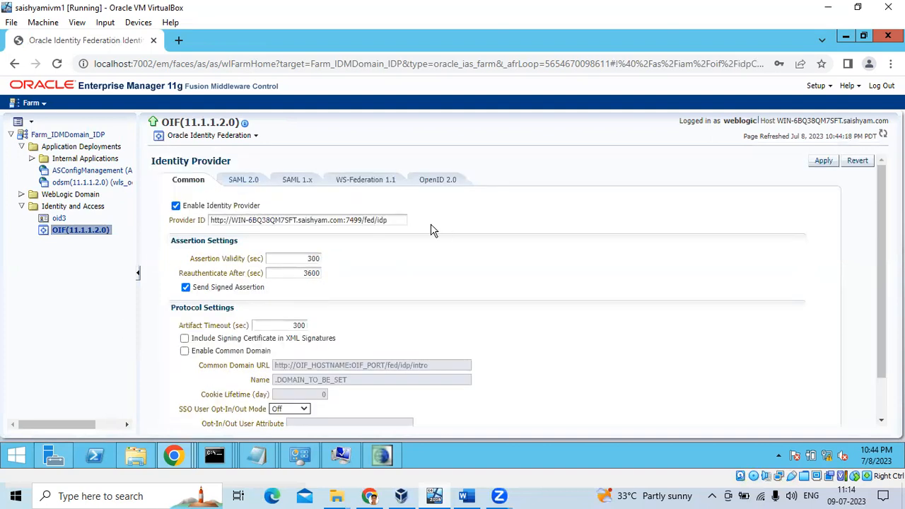
click(244, 181)
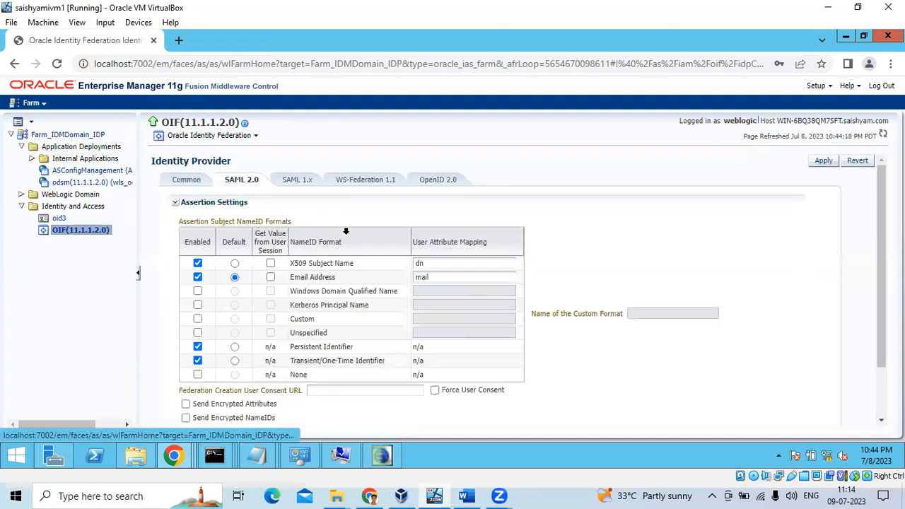
scroll(587, 228, down, 2)
scroll(593, 227, up, 2)
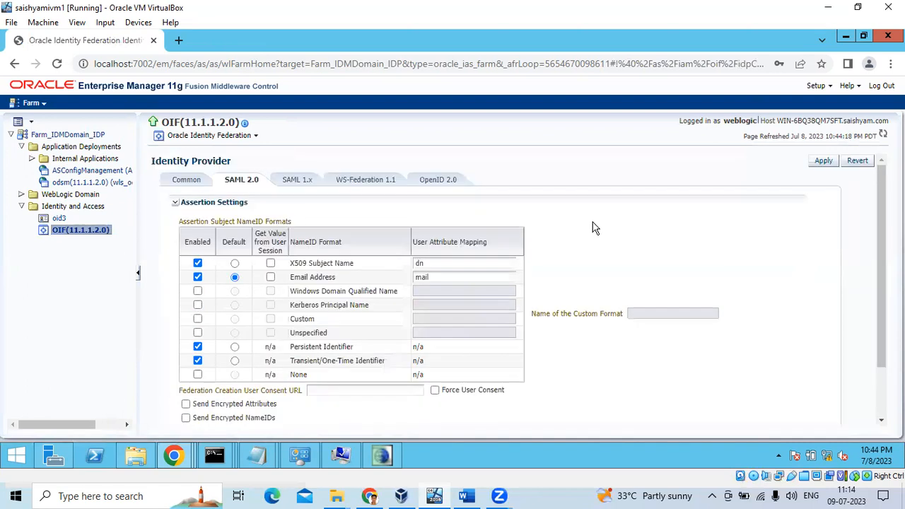
click(305, 182)
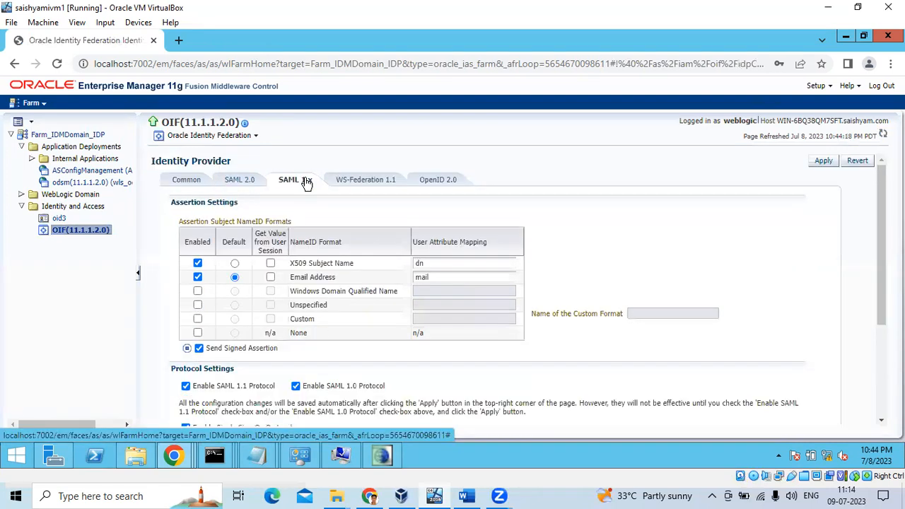
scroll(365, 274, down, 3)
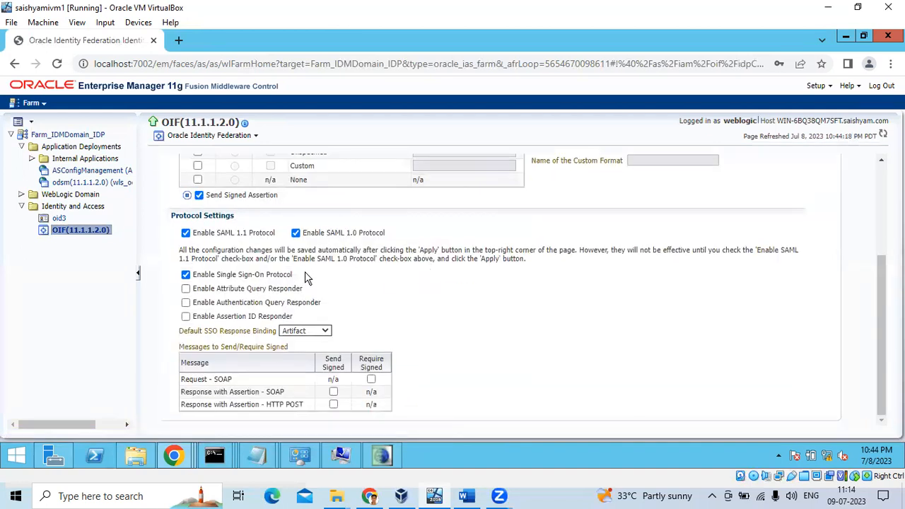
scroll(309, 304, up, 3)
click(365, 180)
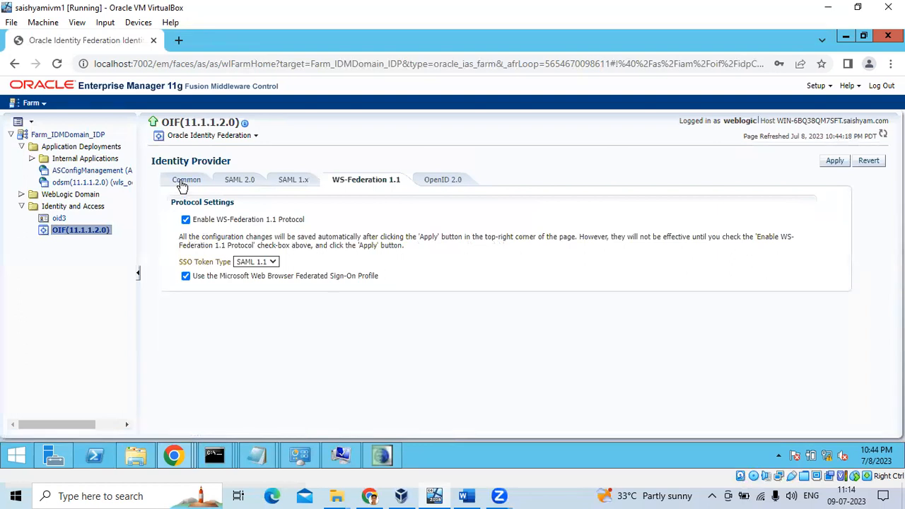
click(182, 182)
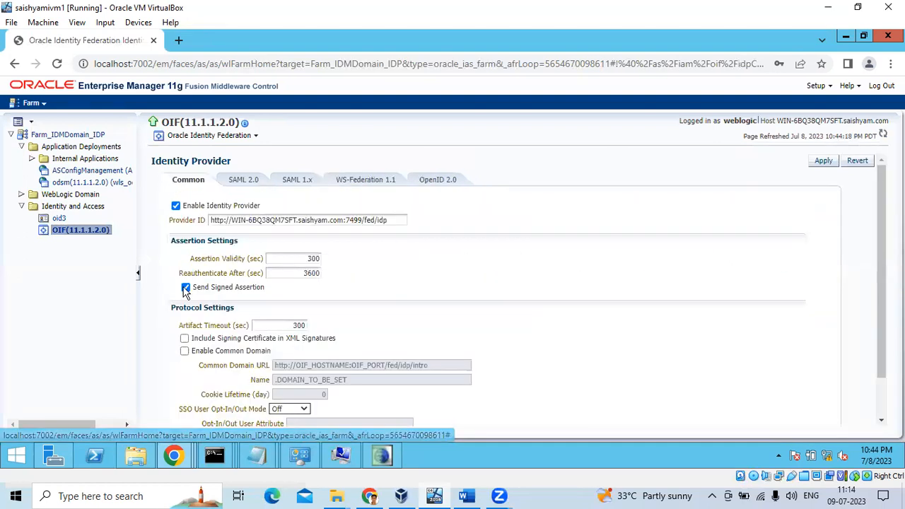
Show the OIF target actions, then the oid3 instance's Directory Services Manager submenu.
right_click(91, 229)
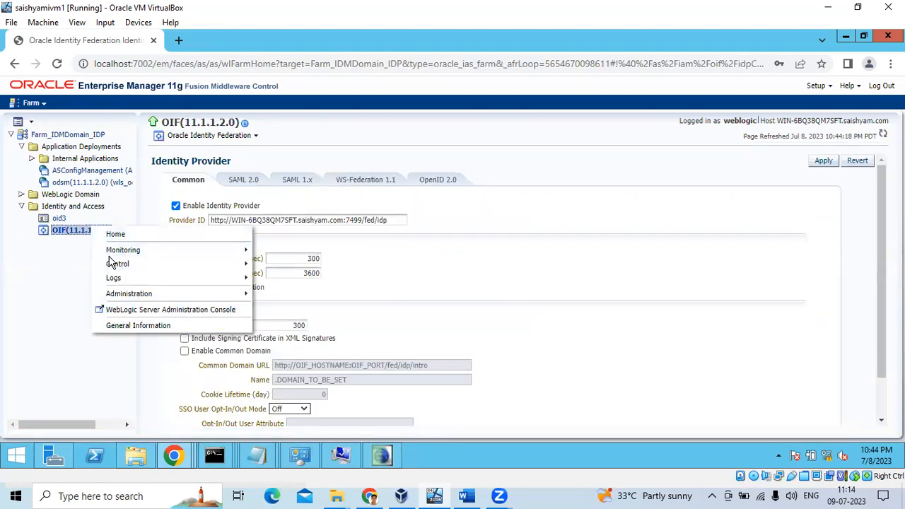
mouse_move(127, 293)
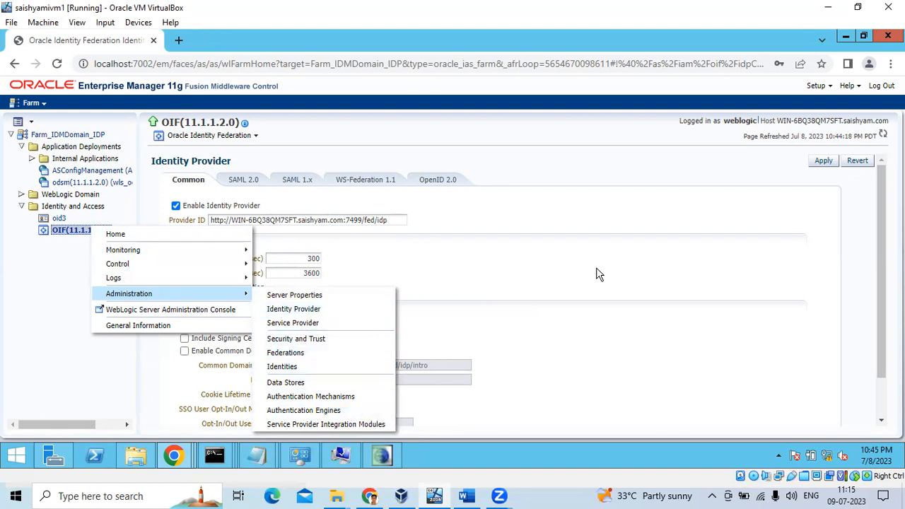
click(200, 134)
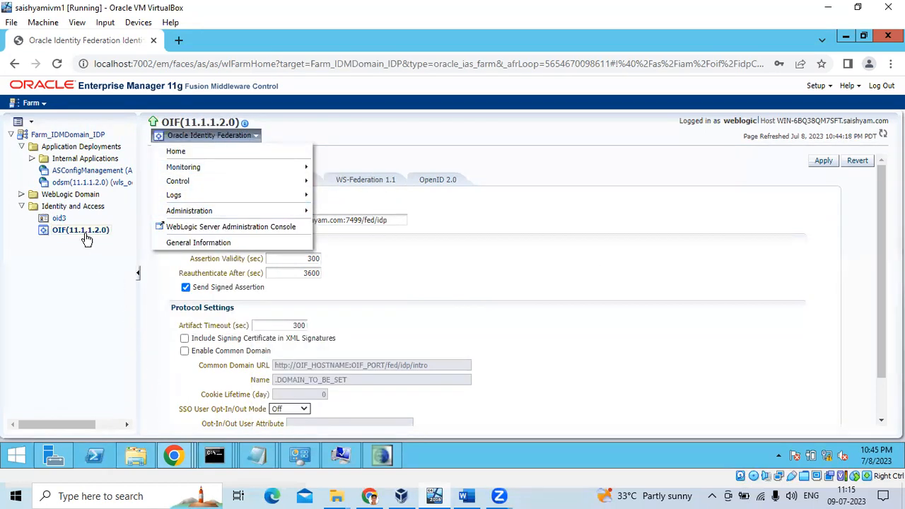
right_click(62, 220)
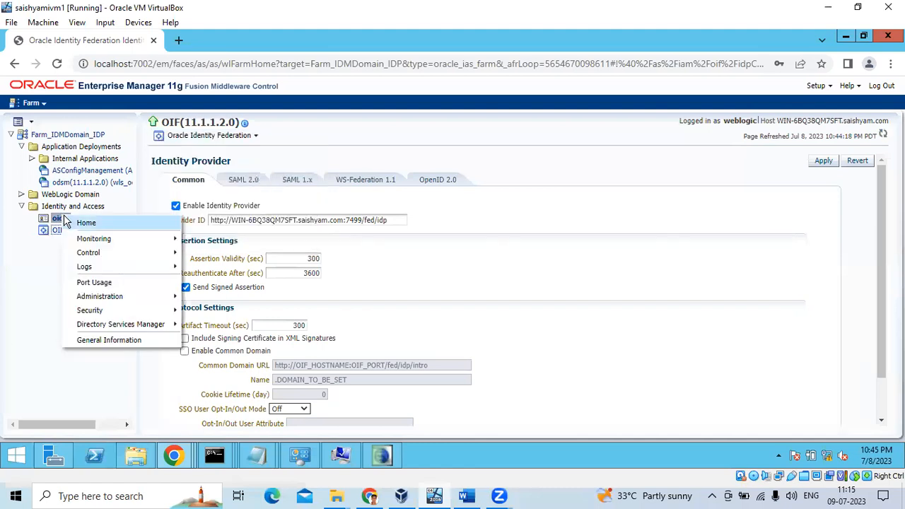
mouse_move(89, 301)
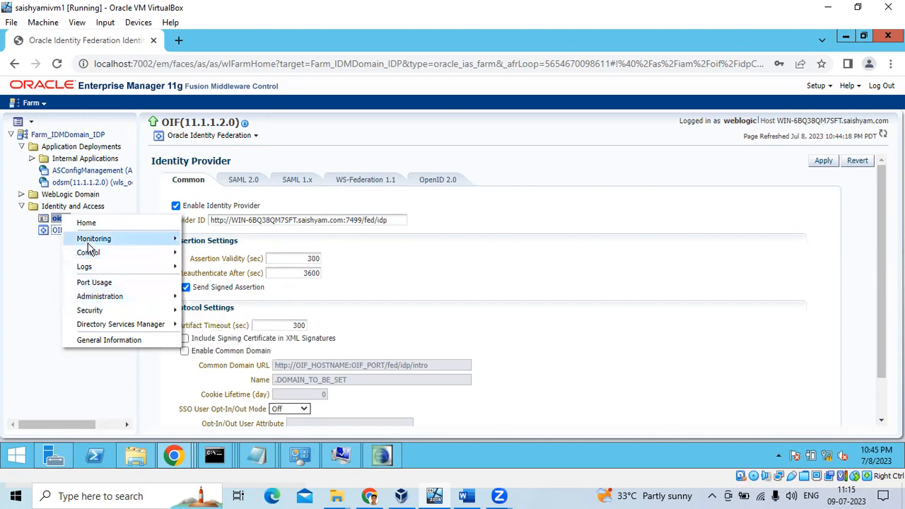
mouse_move(106, 329)
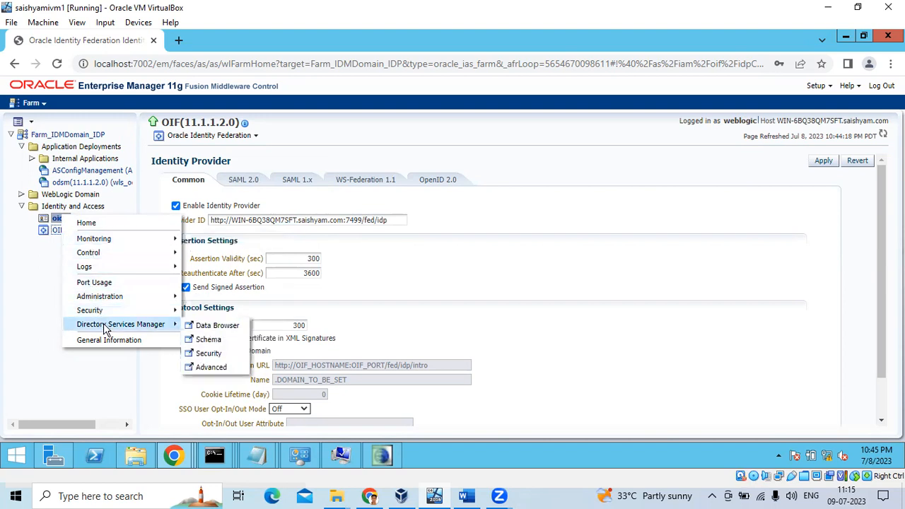
Launch the Data Browser, connect as cn=orcladm with the admin password, and maximize the window.
click(211, 327)
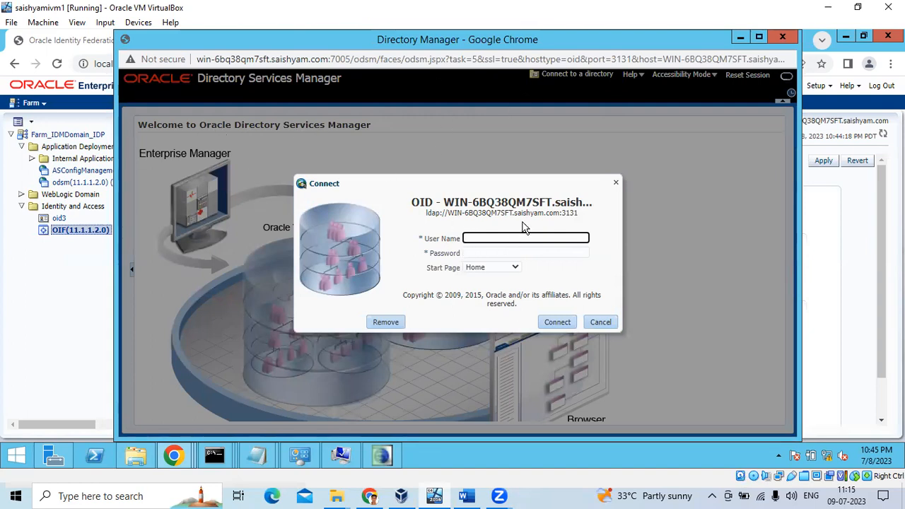
drag(561, 212, 444, 212)
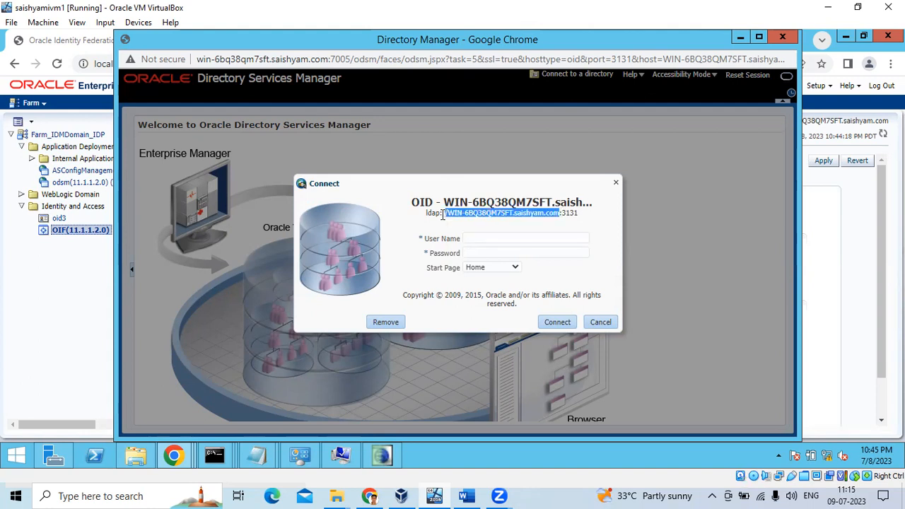
click(476, 240)
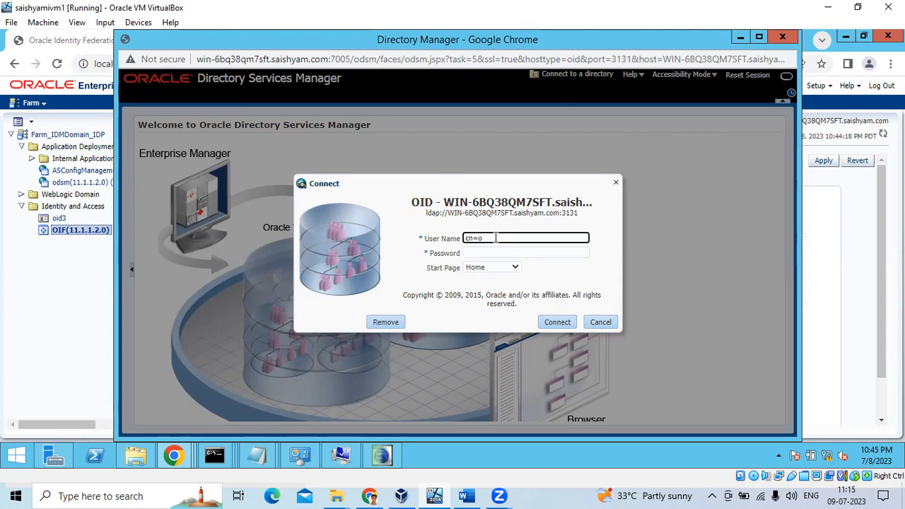
text(cn=orcladmin)
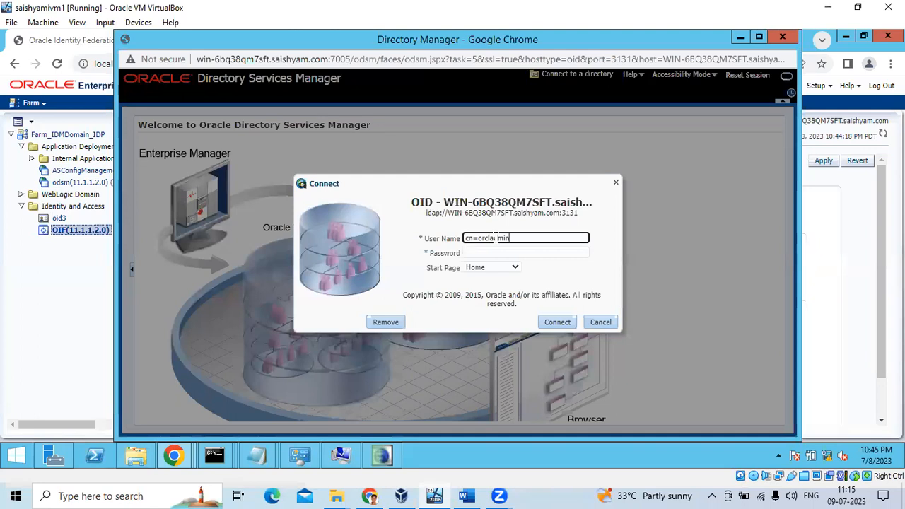
key(Tab)
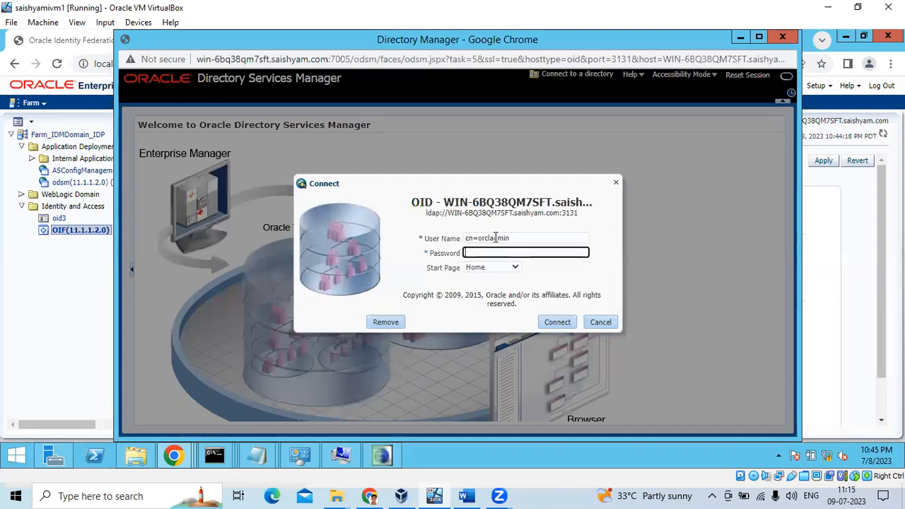
text(welcome123)
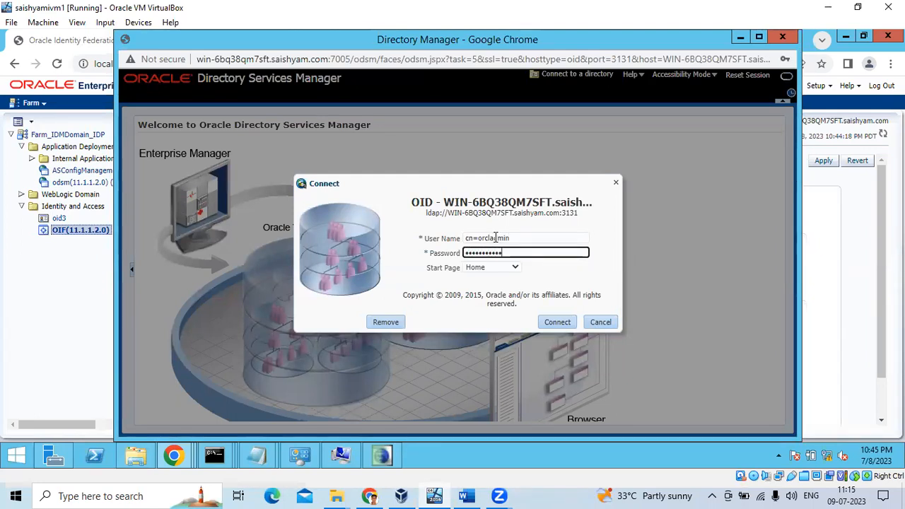
key(Return)
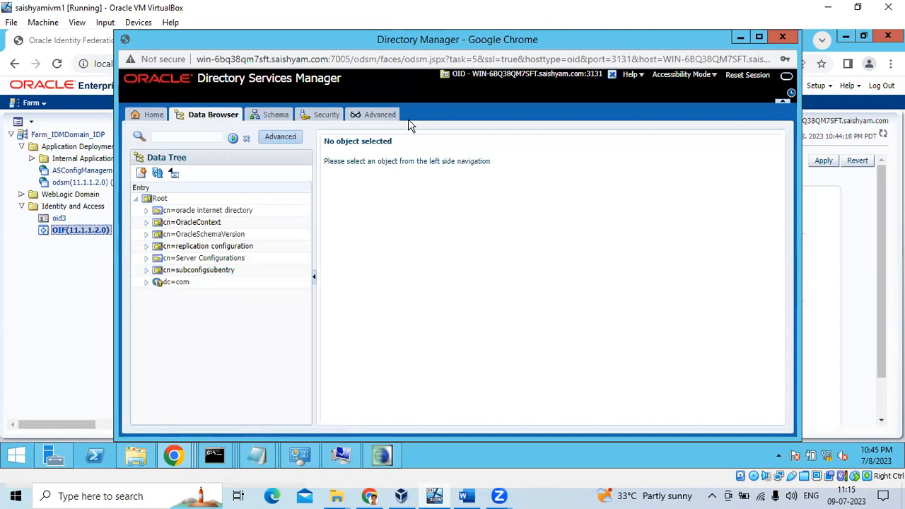
click(760, 37)
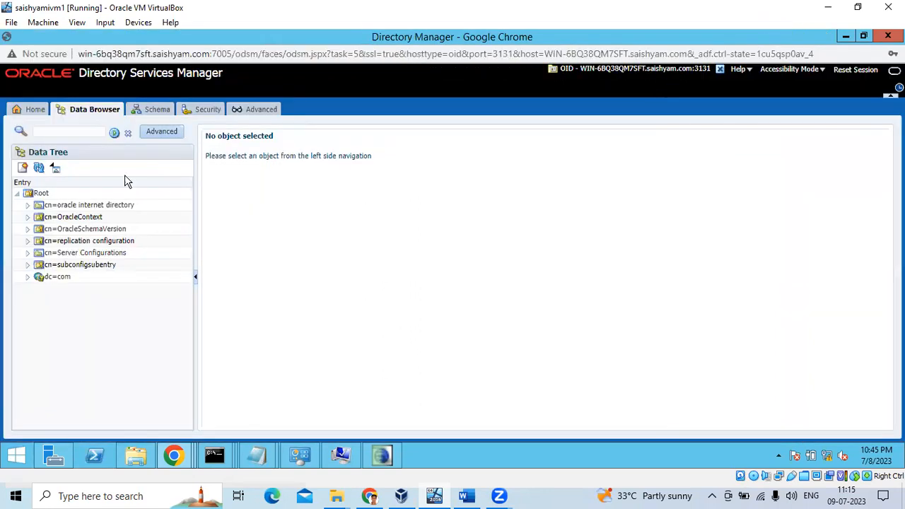
Check the ODSM, OID and DB version rows on Home, then view the Data Browser and Security access controls.
click(34, 114)
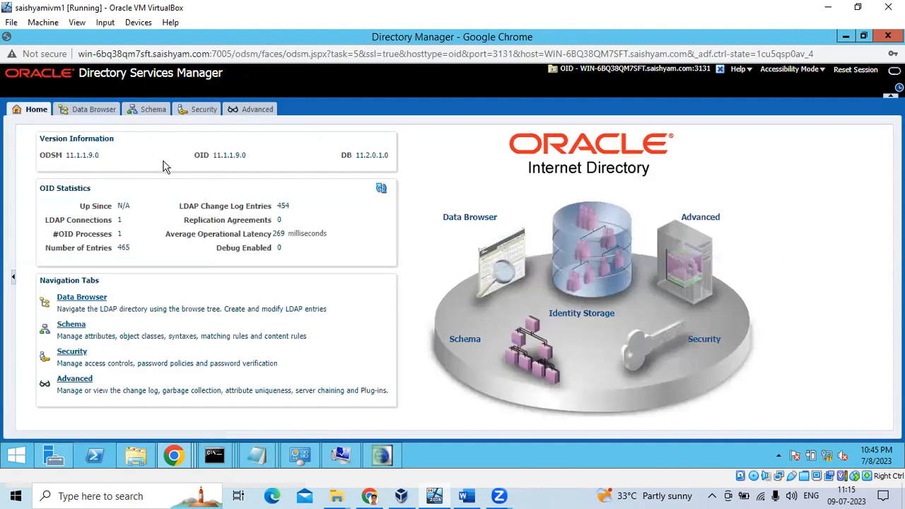
triple_click(248, 164)
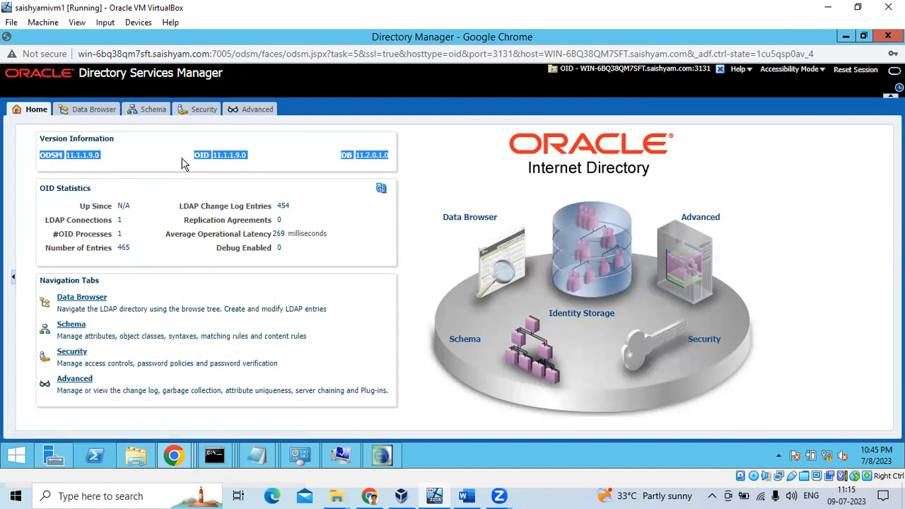
click(94, 113)
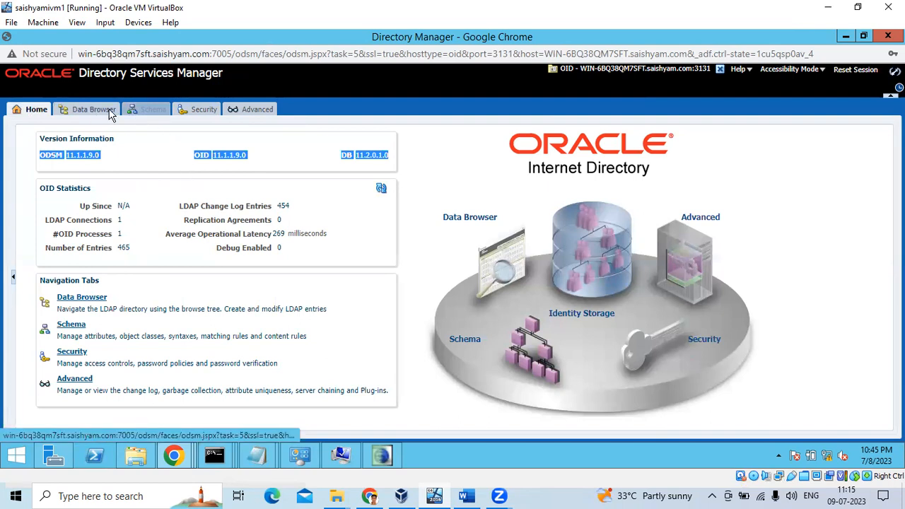
click(208, 110)
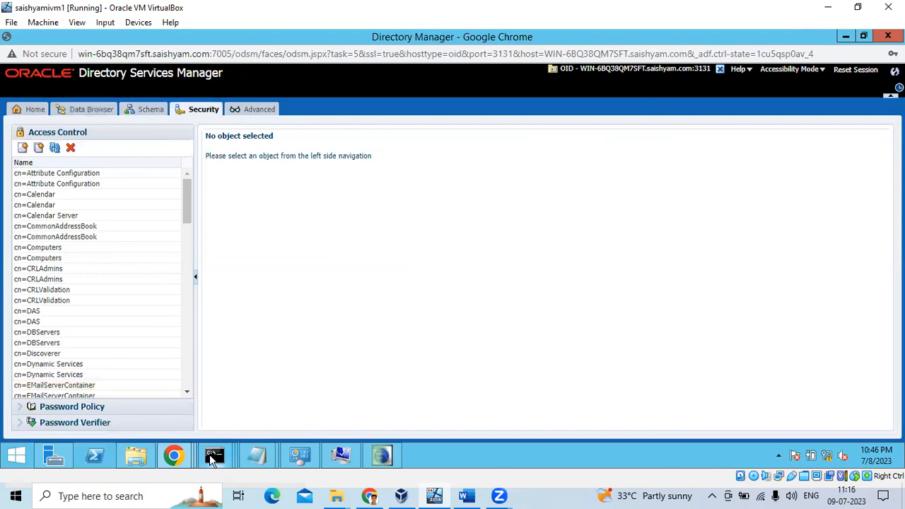
mouse_move(212, 458)
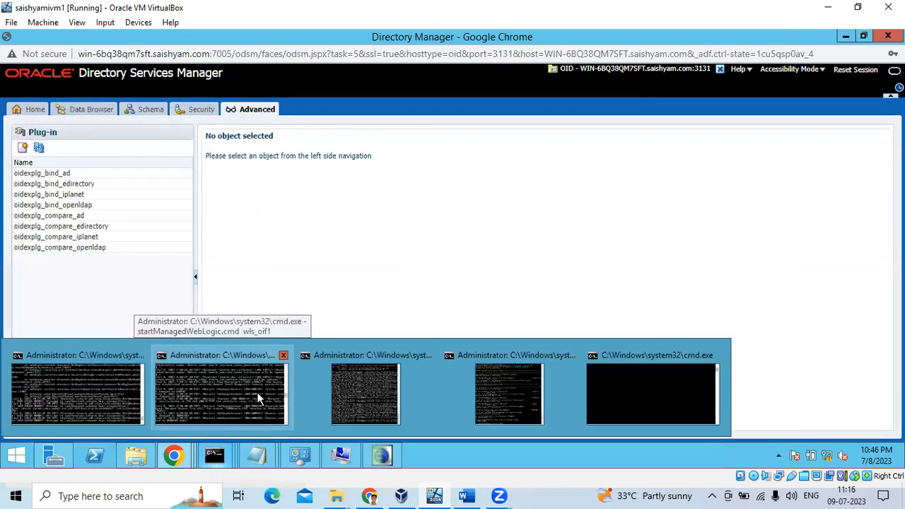
Scroll back through the earlier opmn output in the command prompt.
click(511, 406)
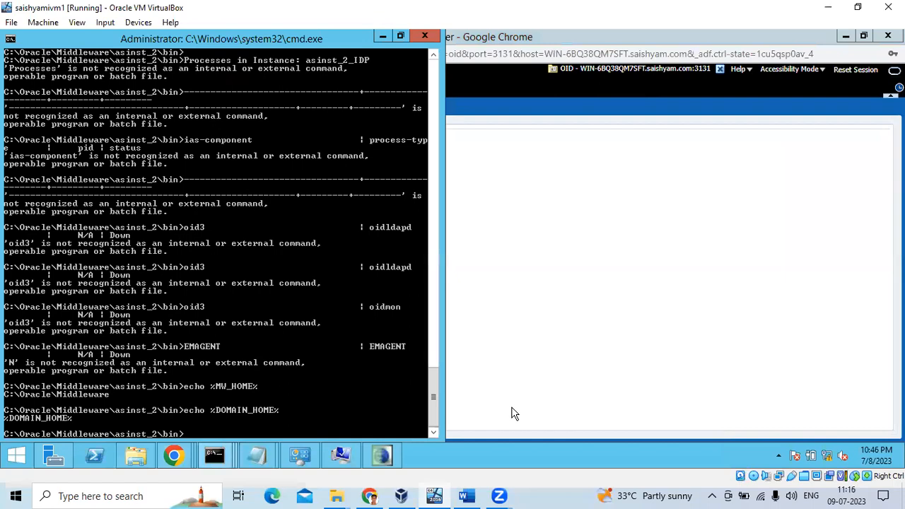
scroll(177, 269, up, 20)
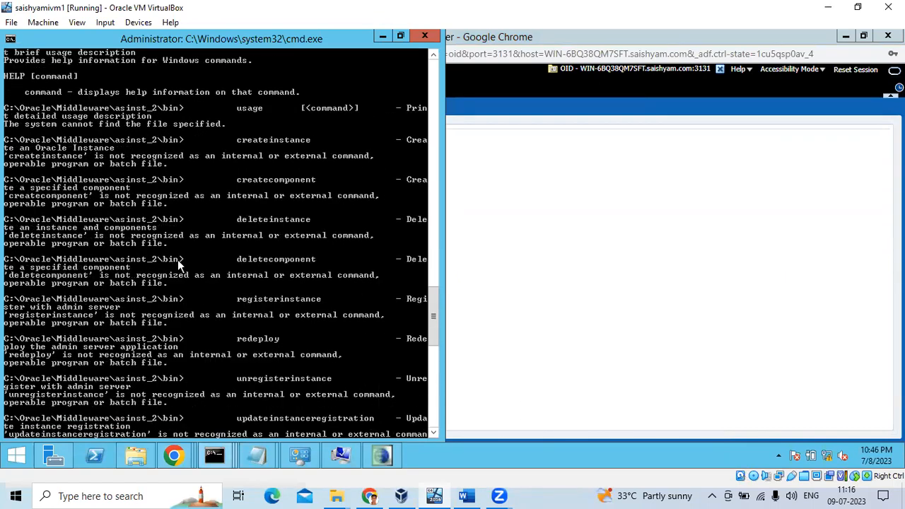
scroll(177, 260, up, 10)
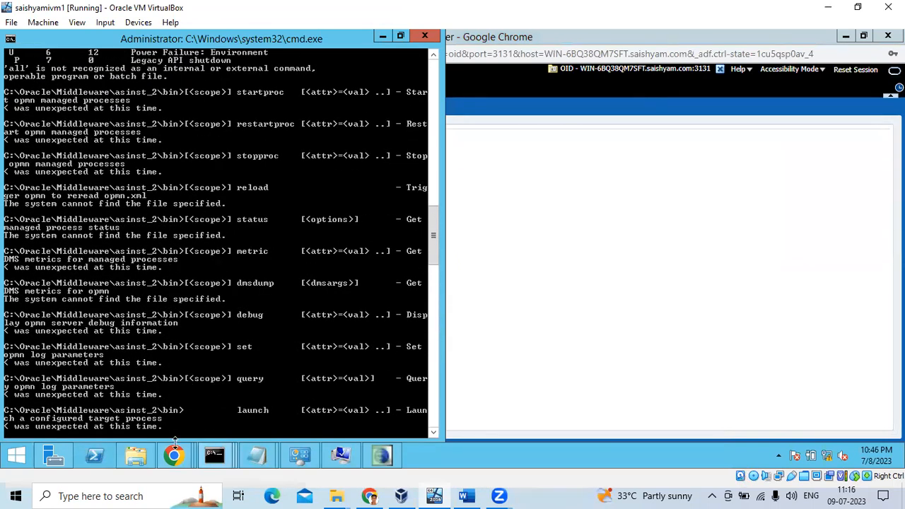
Cycle through the Chrome and cmd windows, then bring the IDMDomain_IDP bin folder forward.
mouse_move(175, 454)
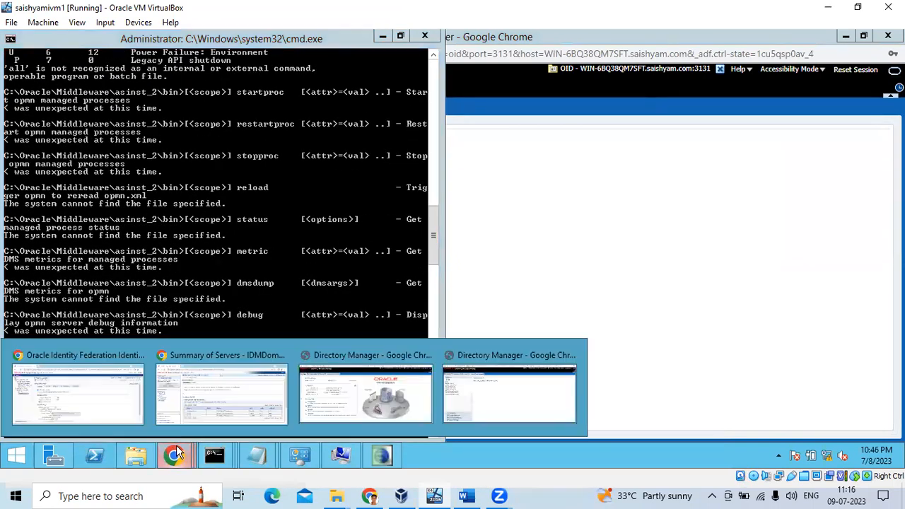
click(119, 393)
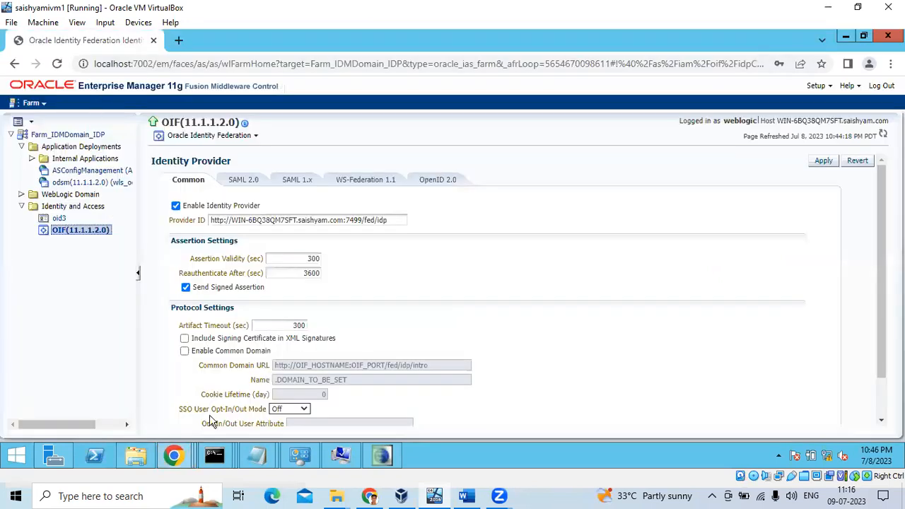
mouse_move(214, 459)
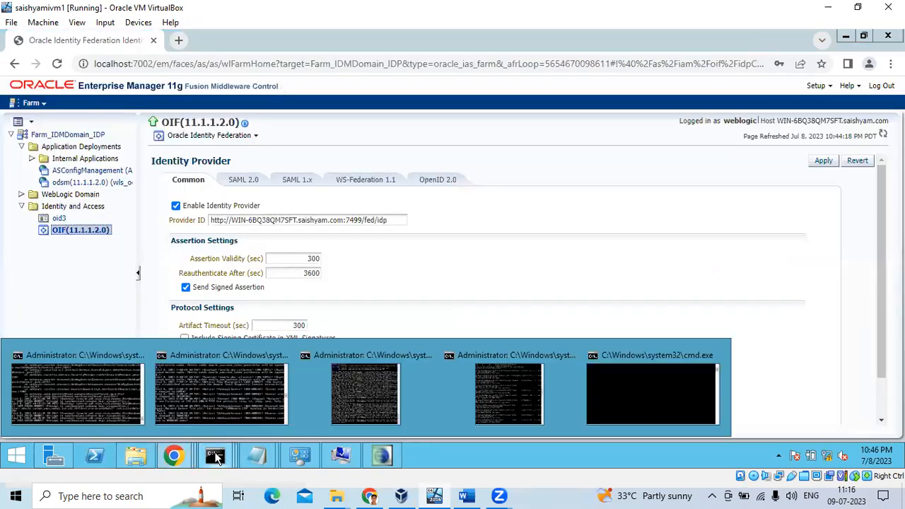
click(626, 378)
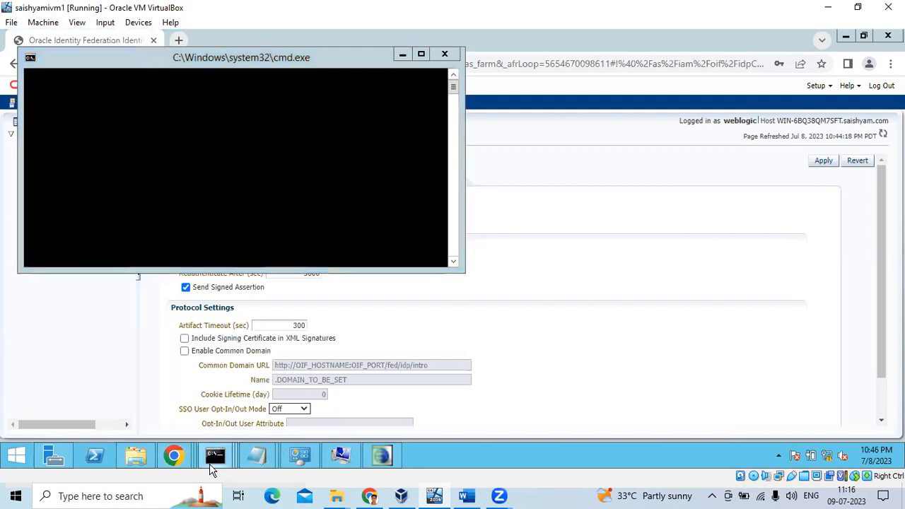
mouse_move(214, 459)
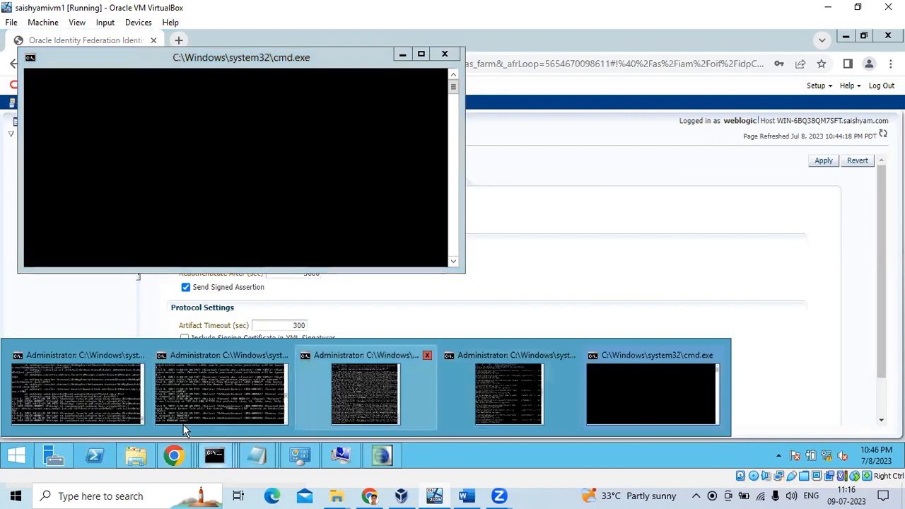
click(504, 401)
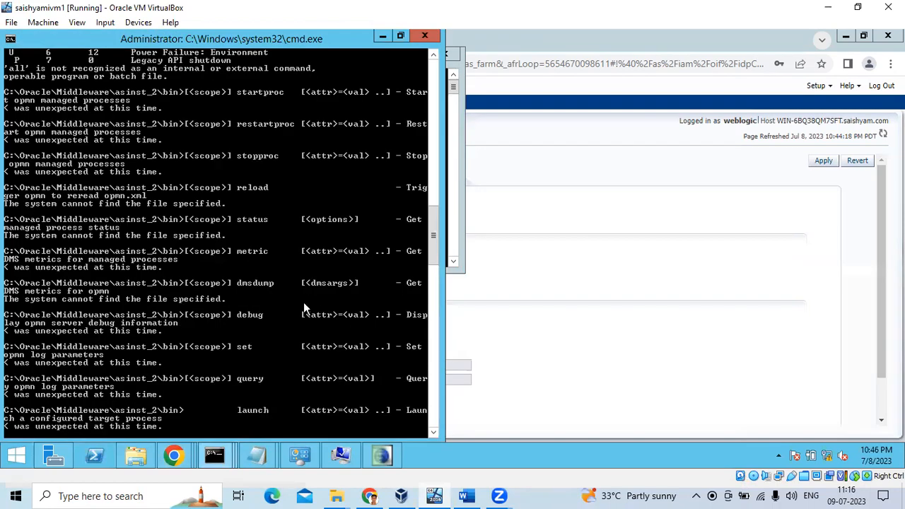
scroll(302, 309, down, 8)
scroll(300, 314, down, 20)
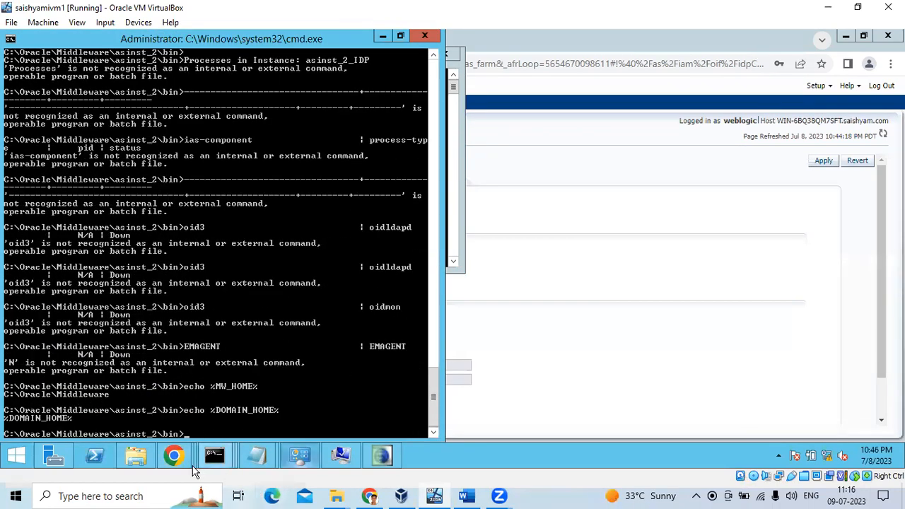
click(136, 455)
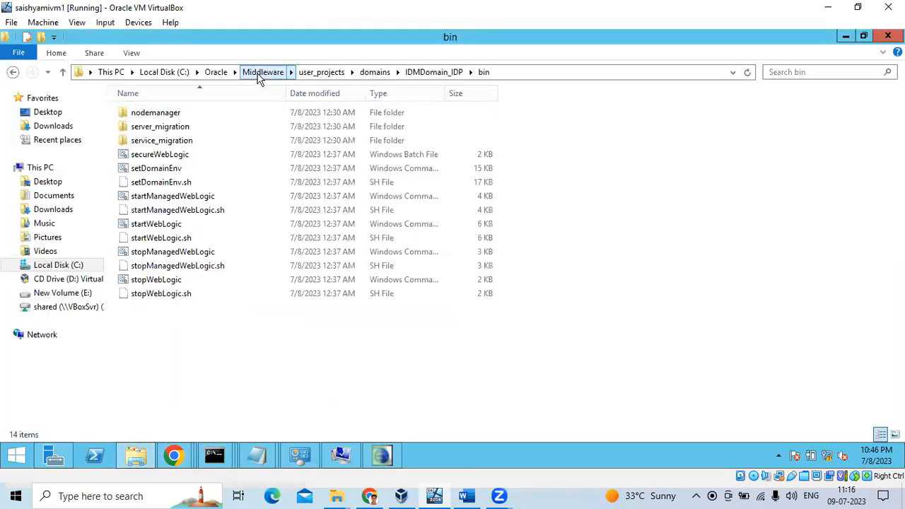
Navigate from drive C through Oracle and Middleware into the asinst_2 folder.
click(62, 268)
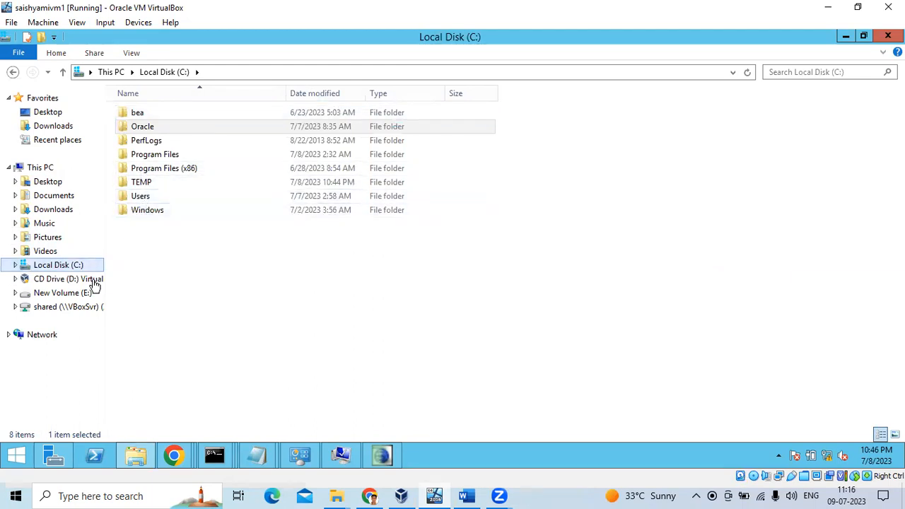
double_click(148, 129)
double_click(147, 112)
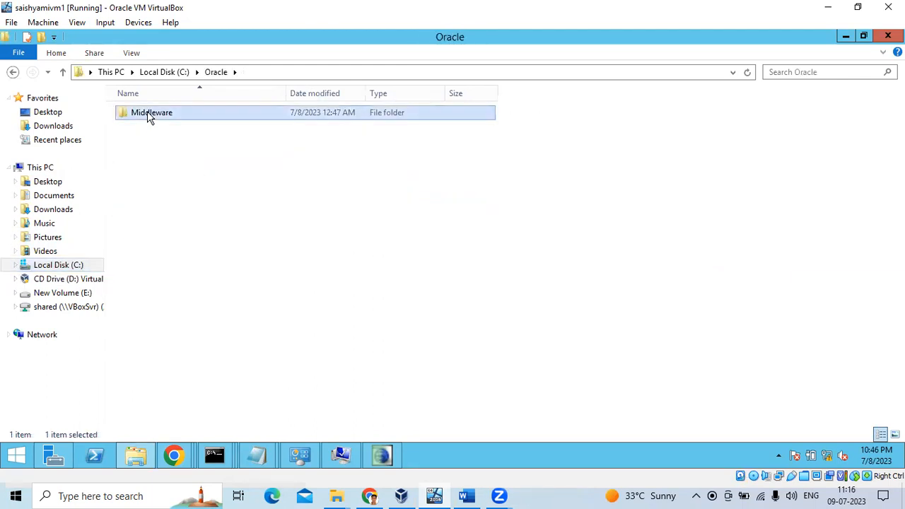
double_click(147, 113)
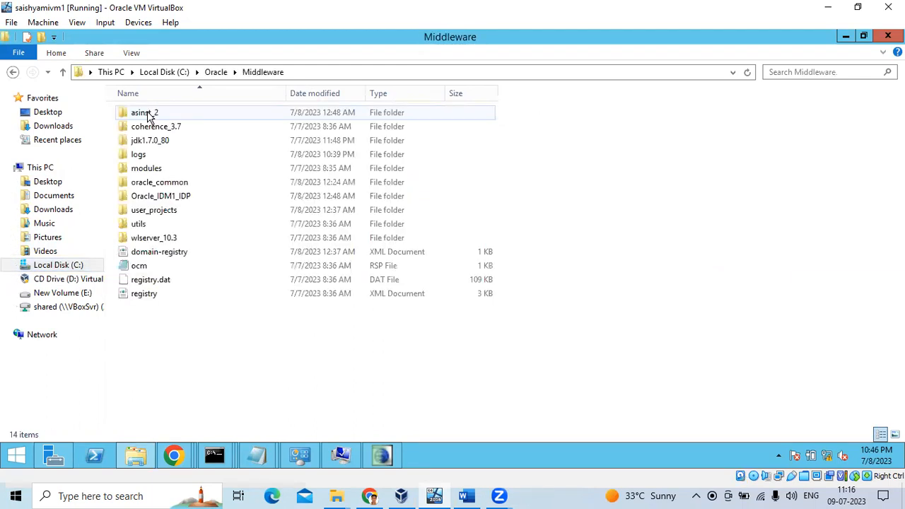
Copy the asinst_2 folder path and run dir in the Administrator command prompt.
click(362, 73)
right_click(188, 77)
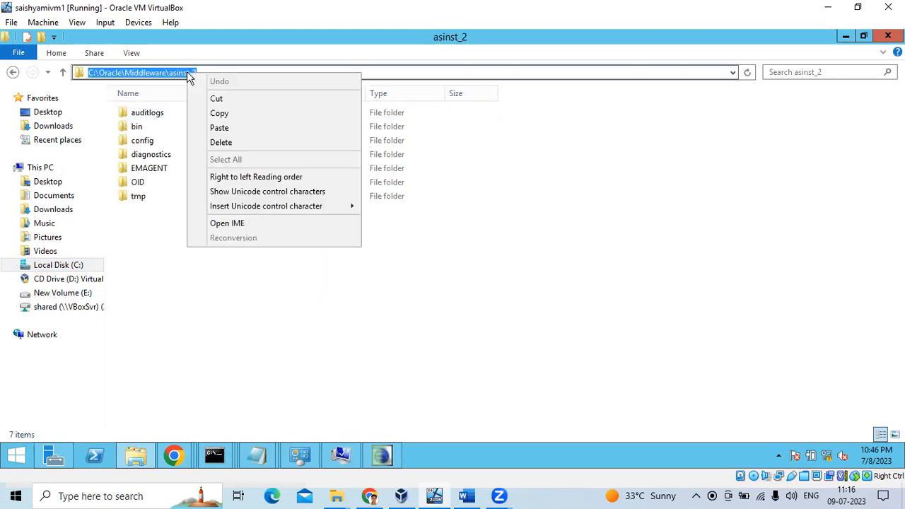
click(219, 114)
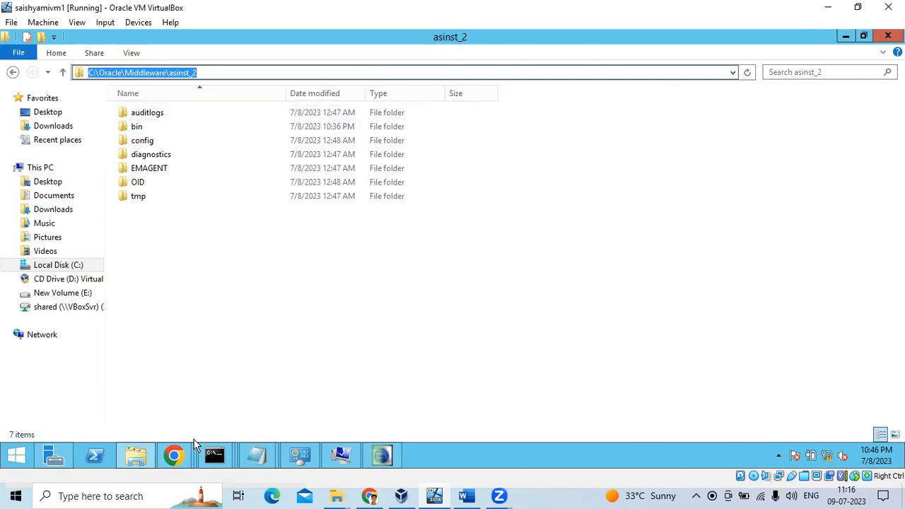
mouse_move(211, 459)
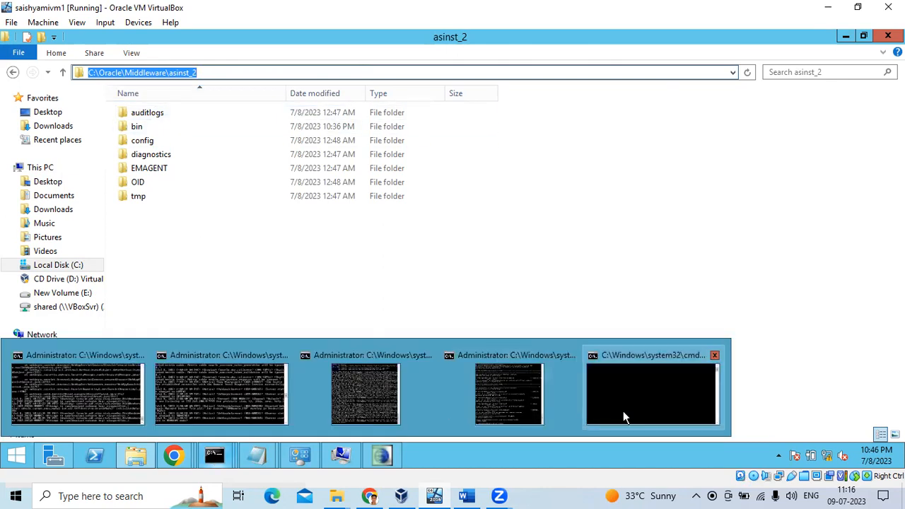
click(518, 411)
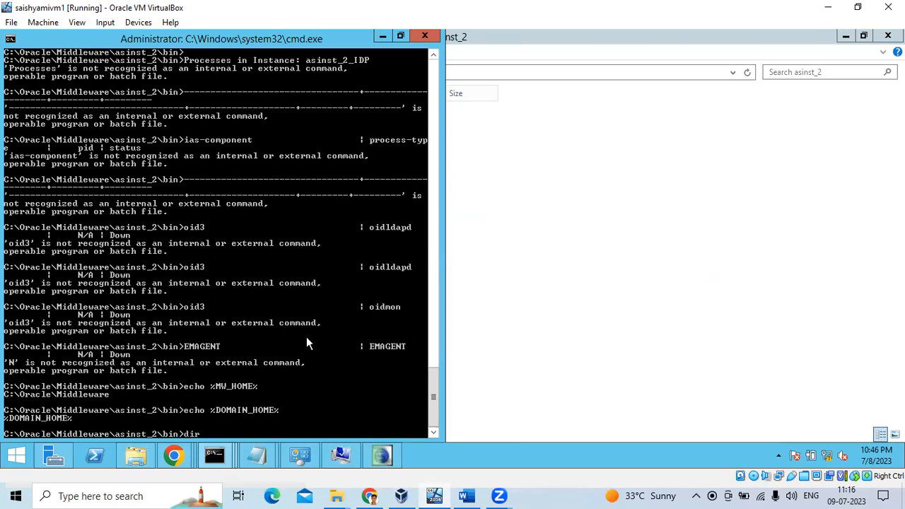
key(Return)
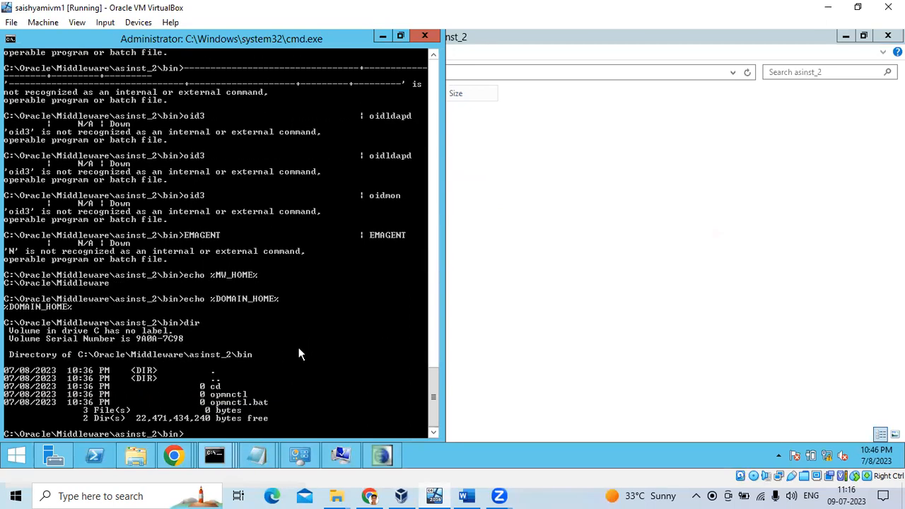
Open asinst_2\bin in Explorer and run 'opmnctl status' in the command prompt.
click(475, 263)
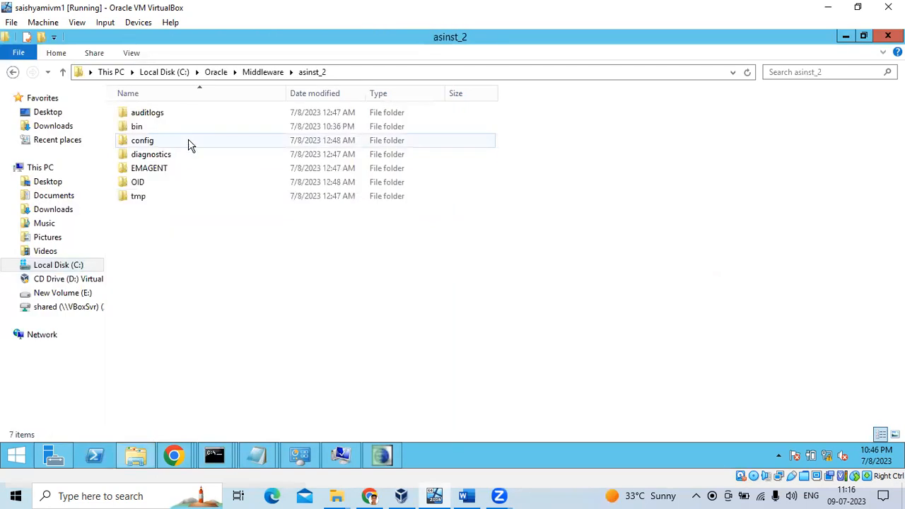
double_click(168, 130)
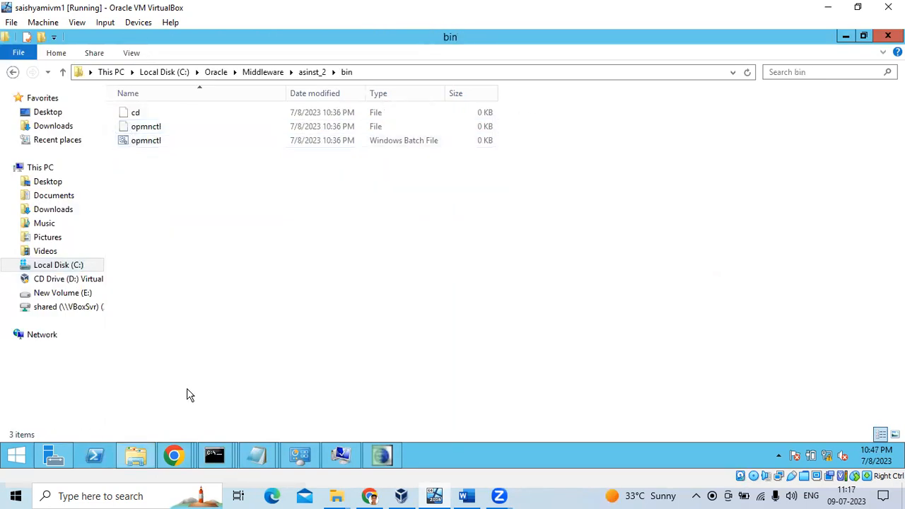
mouse_move(219, 455)
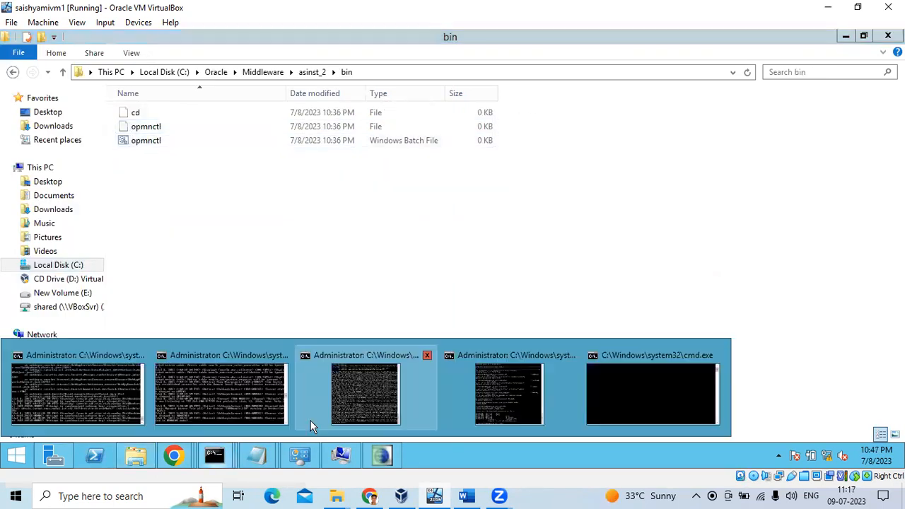
click(518, 405)
text(op)
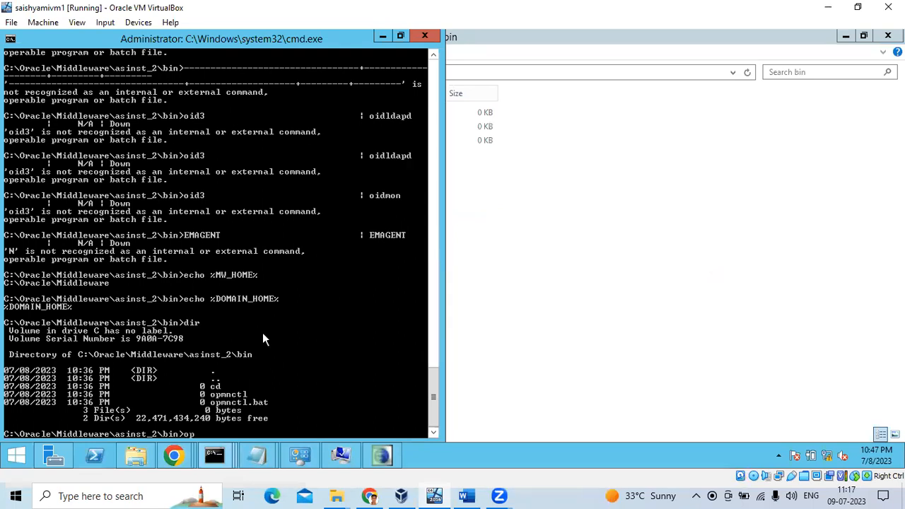
text(mnctl status)
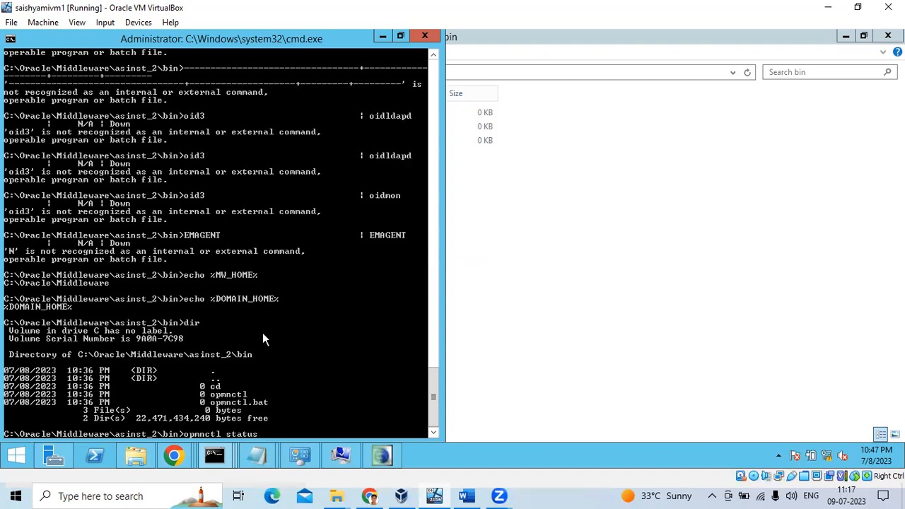
key(Return)
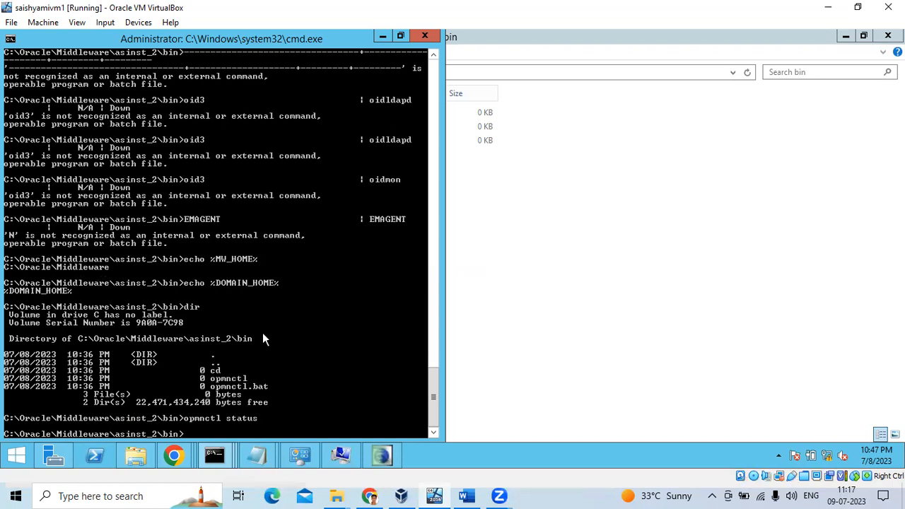
Run opmnctl with no arguments to show its usage help.
text(opmnctl)
key(Return)
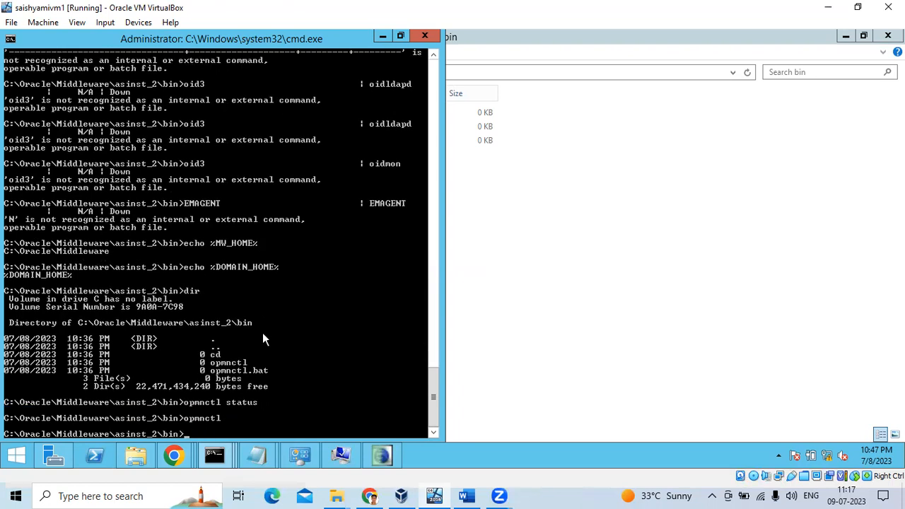
Run 'opmnctl status' again in the Administrator prompt and scroll up through the output.
click(490, 281)
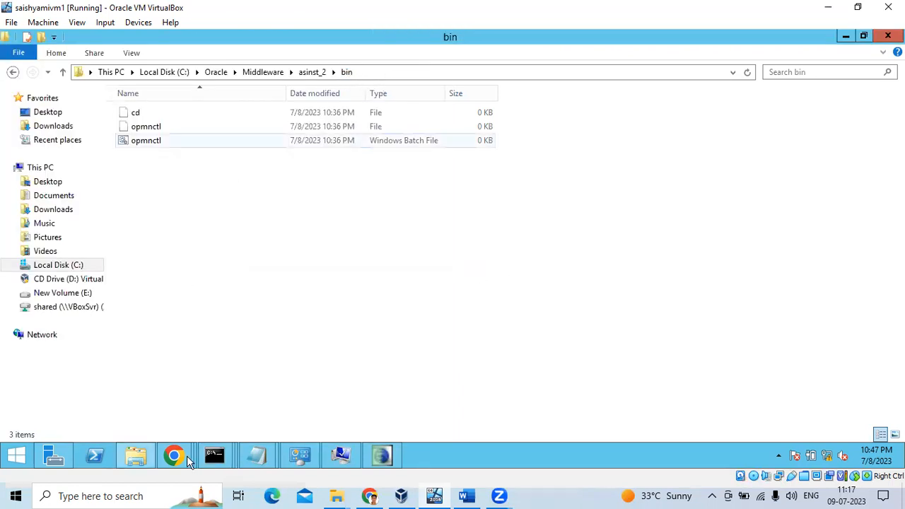
click(215, 455)
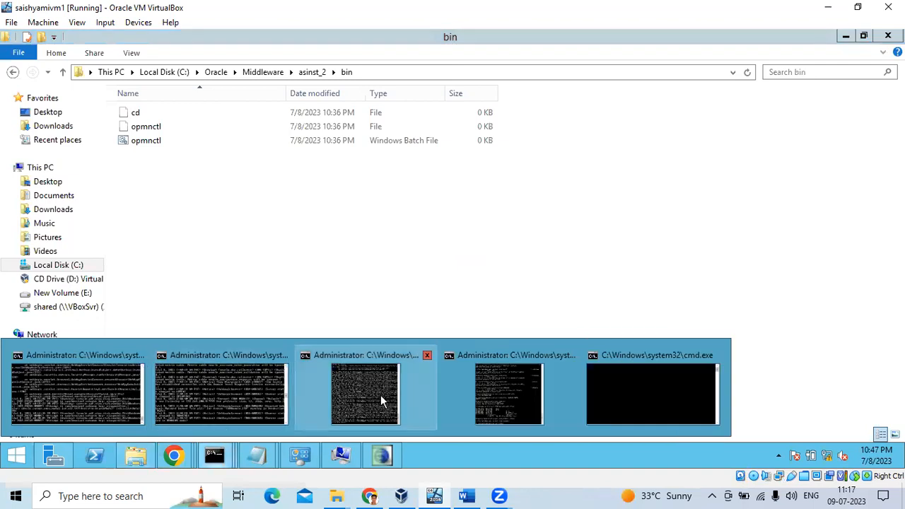
click(505, 396)
text(opm)
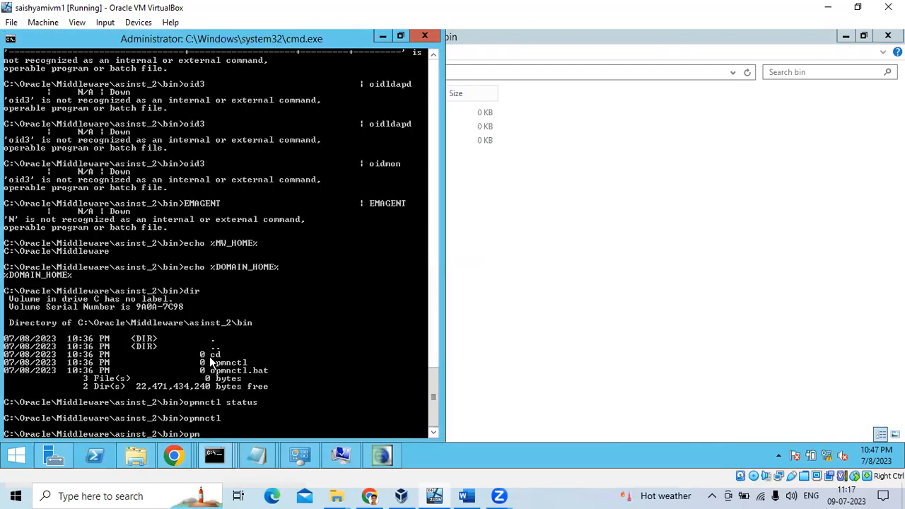
text(nctl status)
key(Return)
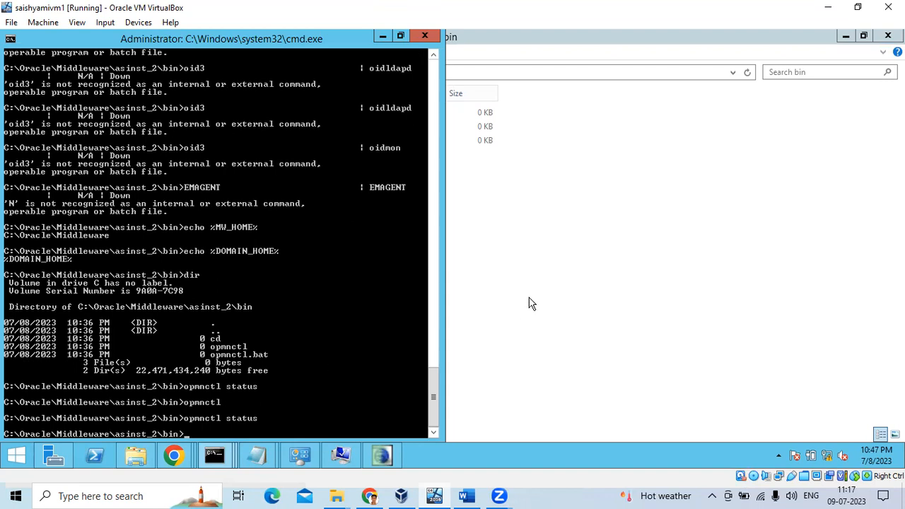
scroll(364, 275, up, 15)
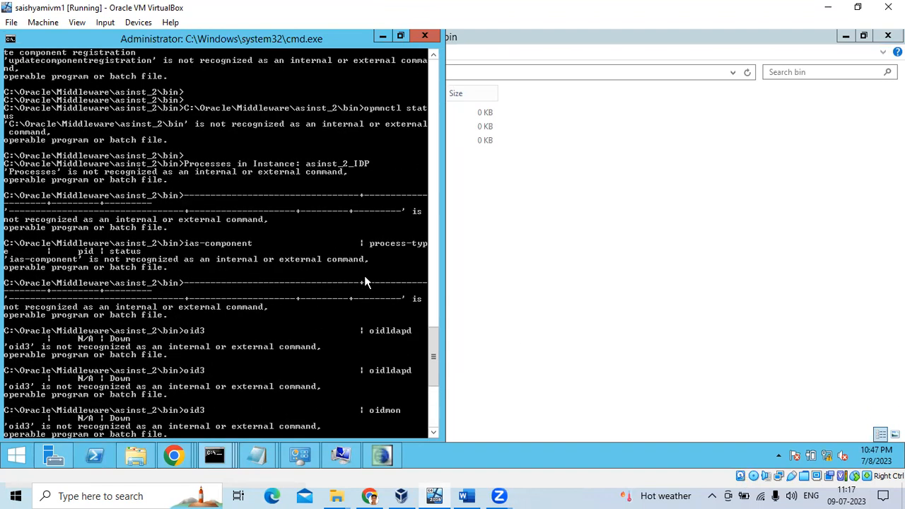
scroll(364, 239, up, 20)
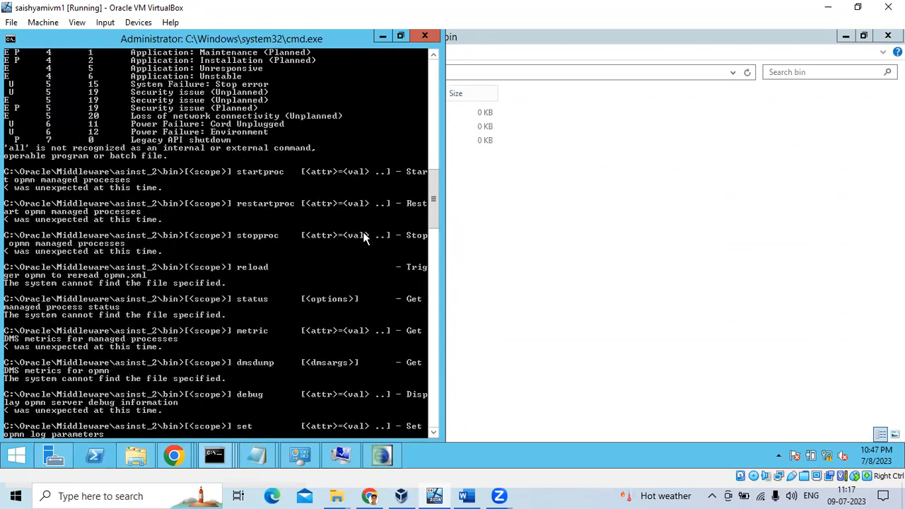
scroll(365, 239, up, 16)
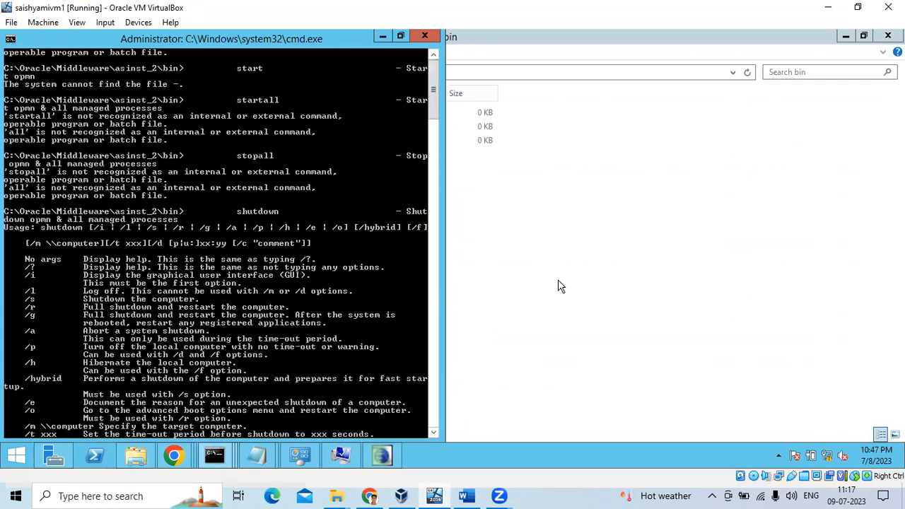
Close the old console, copy the asinst_2 bin path and open an administrator command prompt.
click(428, 34)
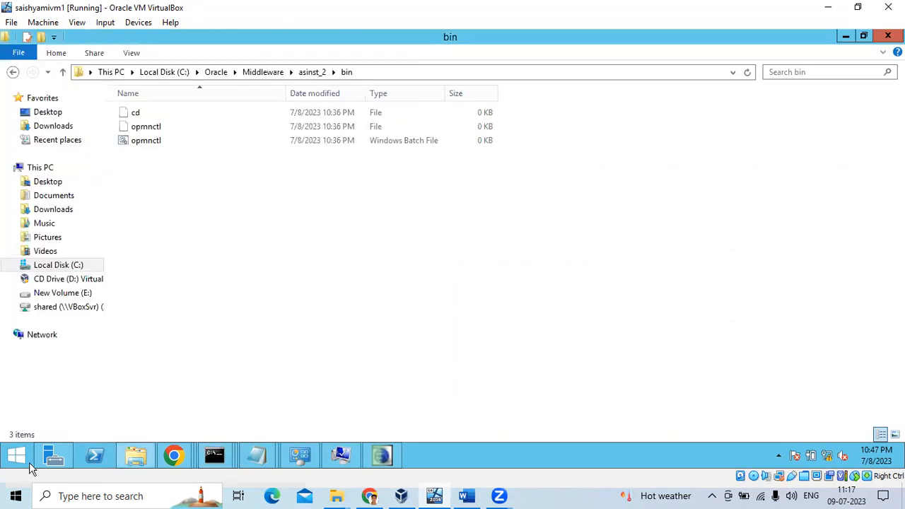
click(22, 461)
click(356, 214)
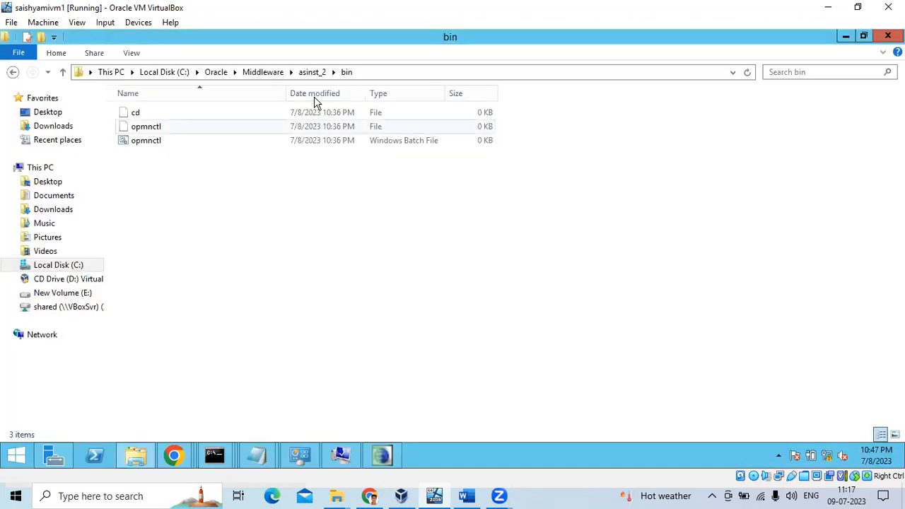
click(372, 74)
key(super+c)
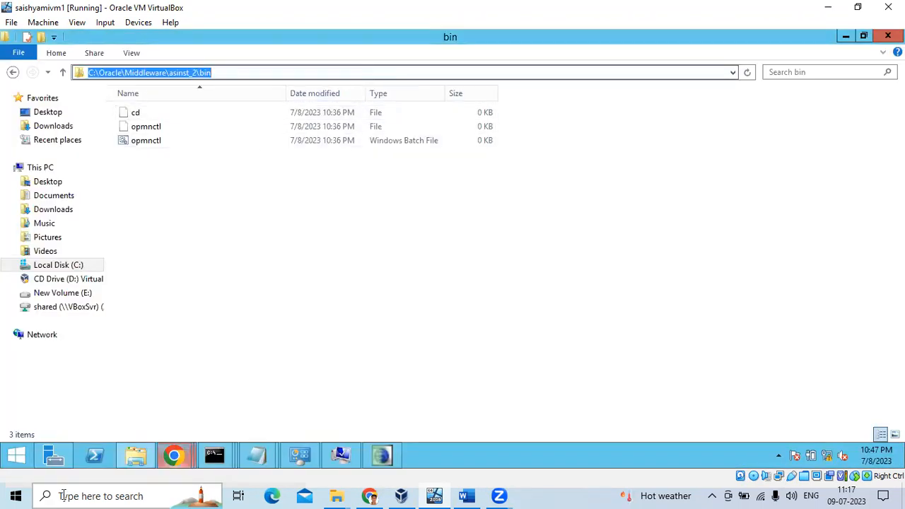
key(super+r)
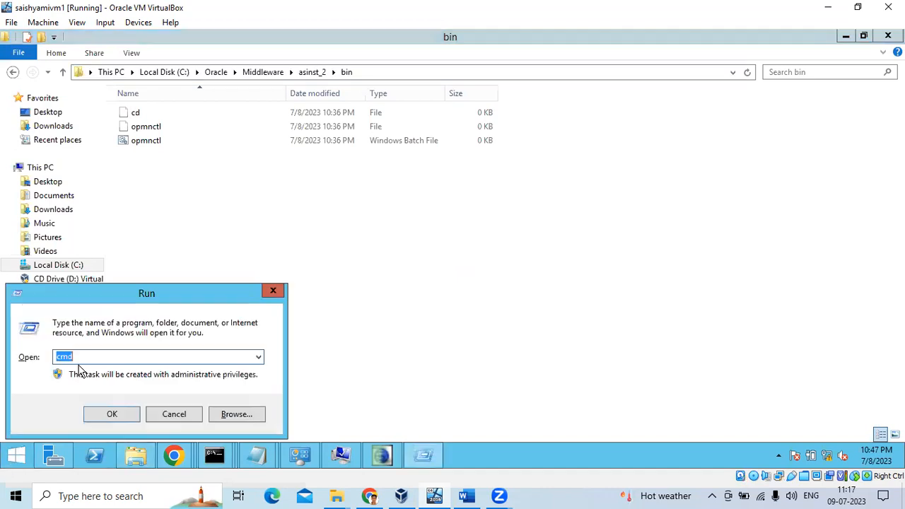
click(99, 414)
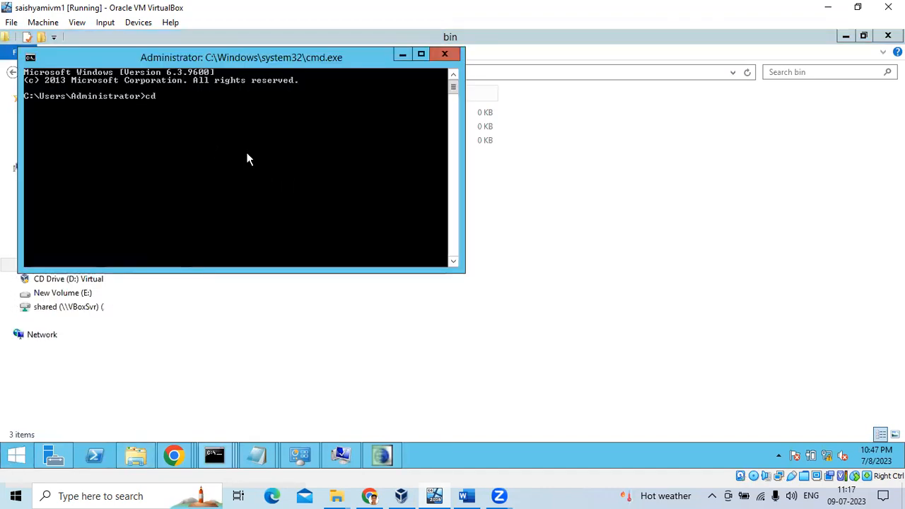
Change into the pasted asinst_2 bin directory and run 'opmnctl status'.
text(cd)
right_click(246, 152)
click(277, 196)
key(Return)
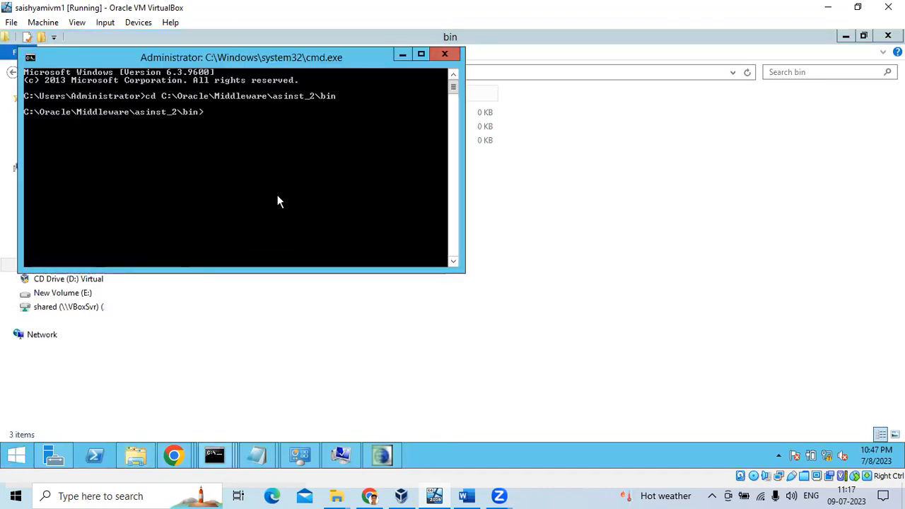
text(opmnctl status)
key(Return)
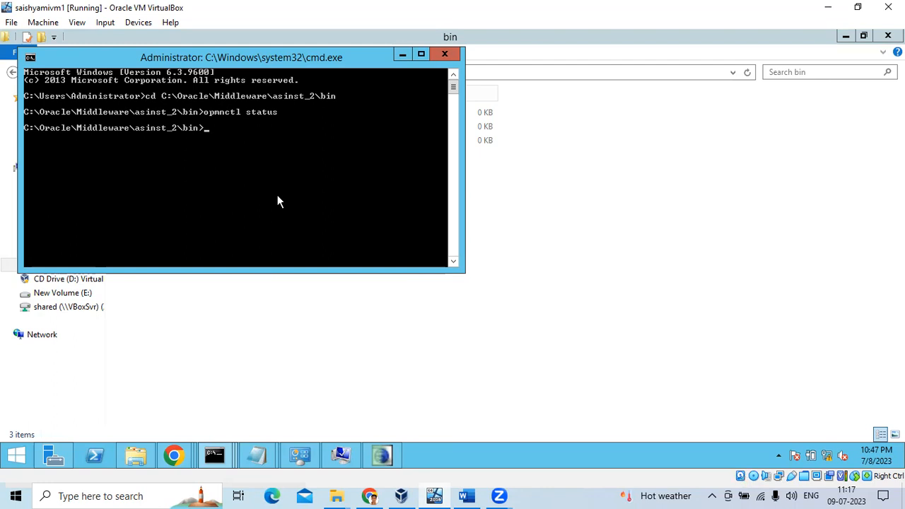
In the bin folder, try opening the cd file, dismiss the app chooser, and go up to asinst_2.
click(475, 241)
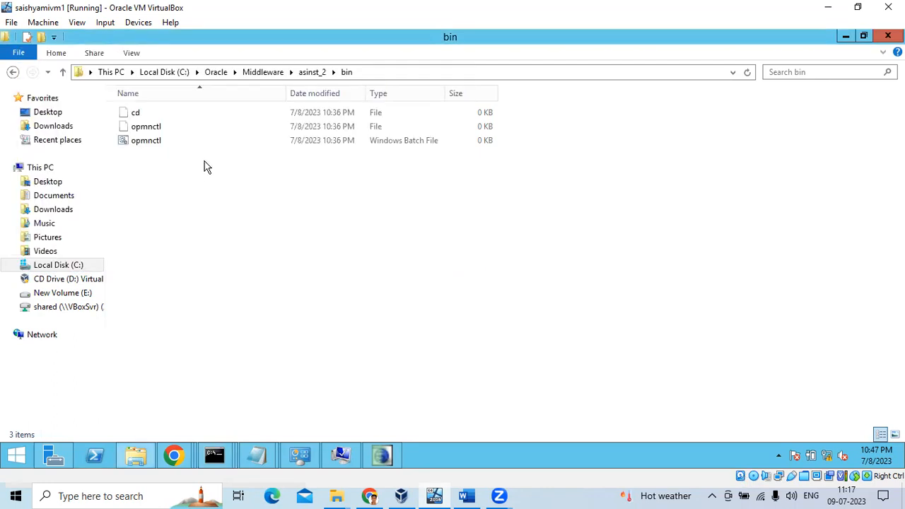
double_click(135, 112)
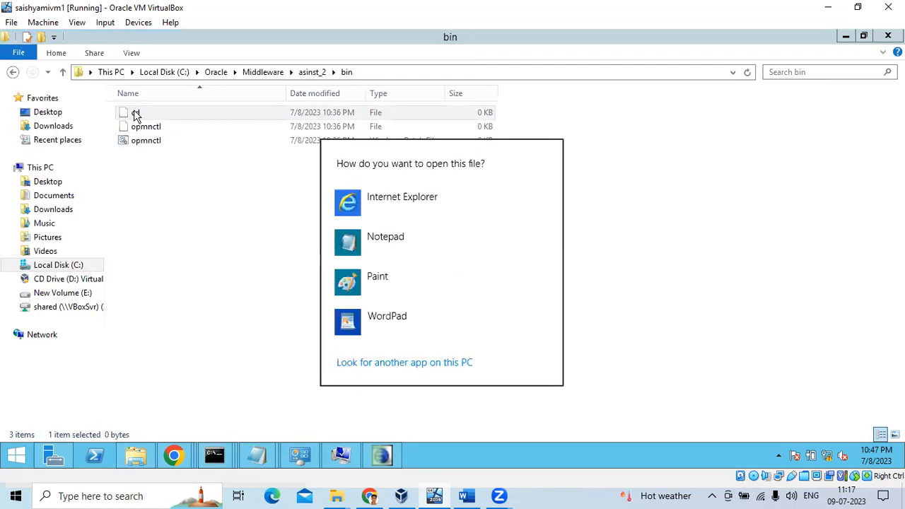
click(599, 206)
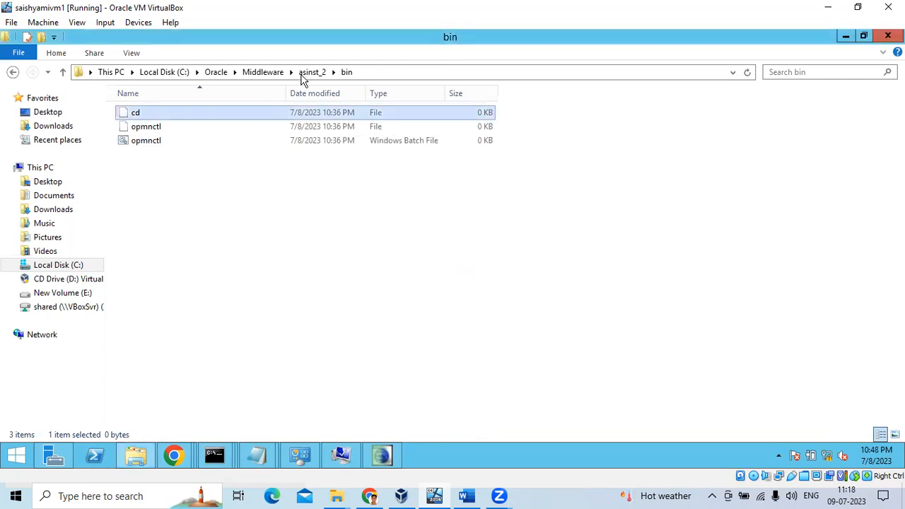
click(306, 73)
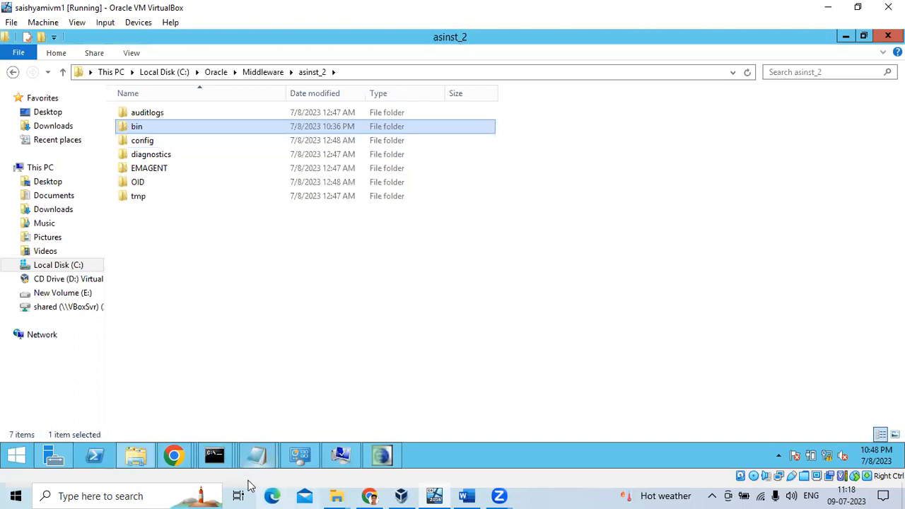
Run 'opmnctl.bat status' in the command prompt, then switch to Chrome on the host.
mouse_move(215, 467)
click(600, 393)
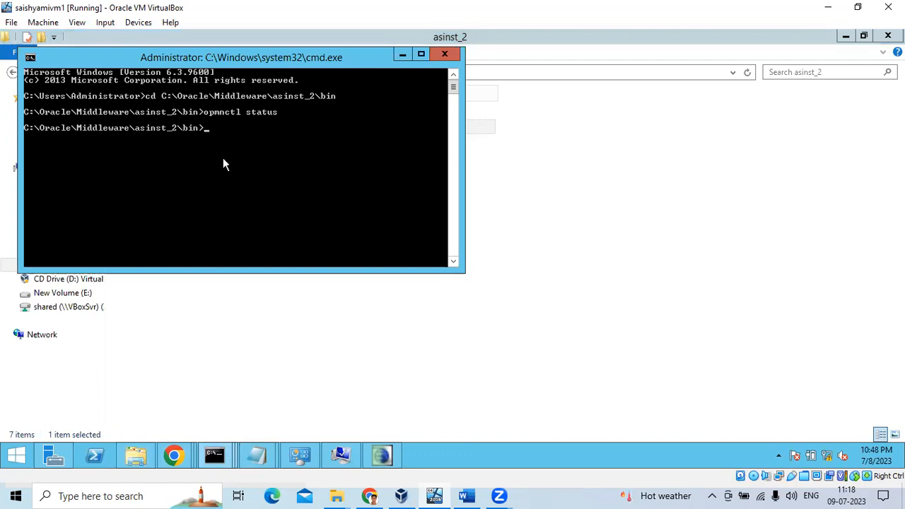
text(opmnctl)
key(Tab)
text(status)
key(Return)
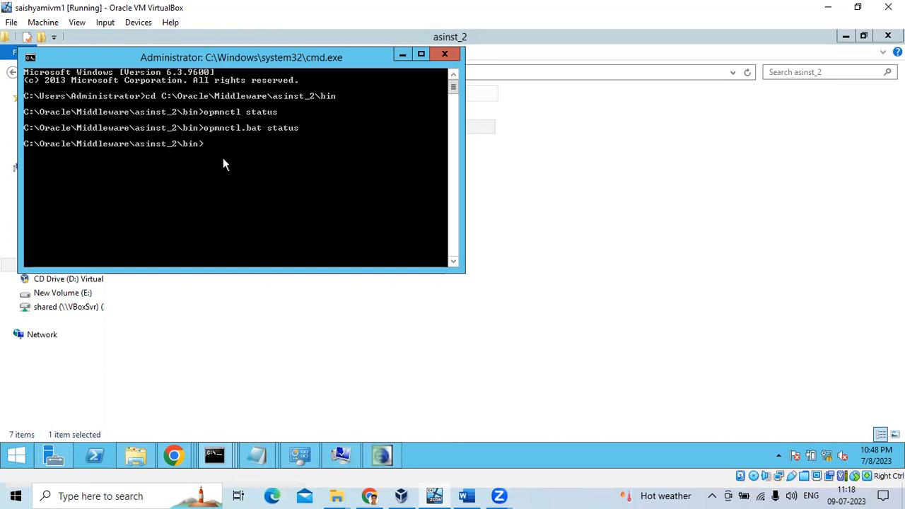
click(370, 496)
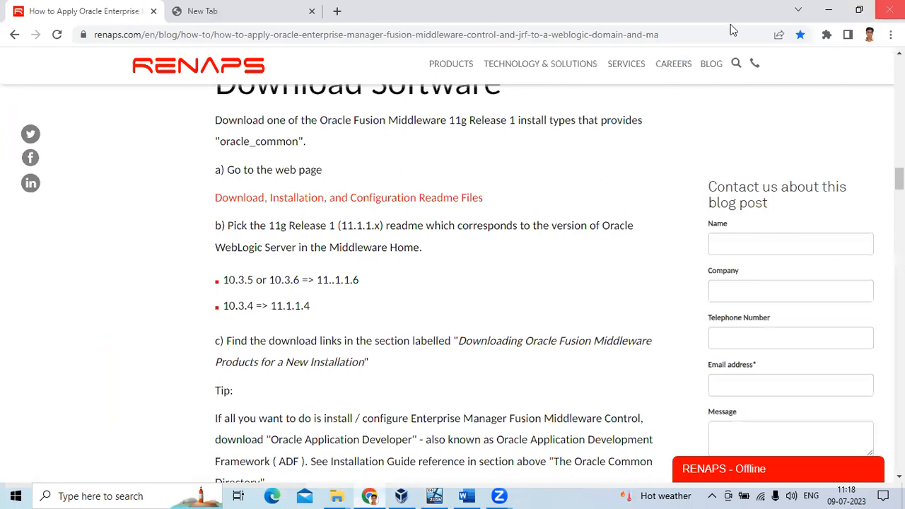
Check Chrome's bookmarks, then go to the Google homepage.
click(891, 34)
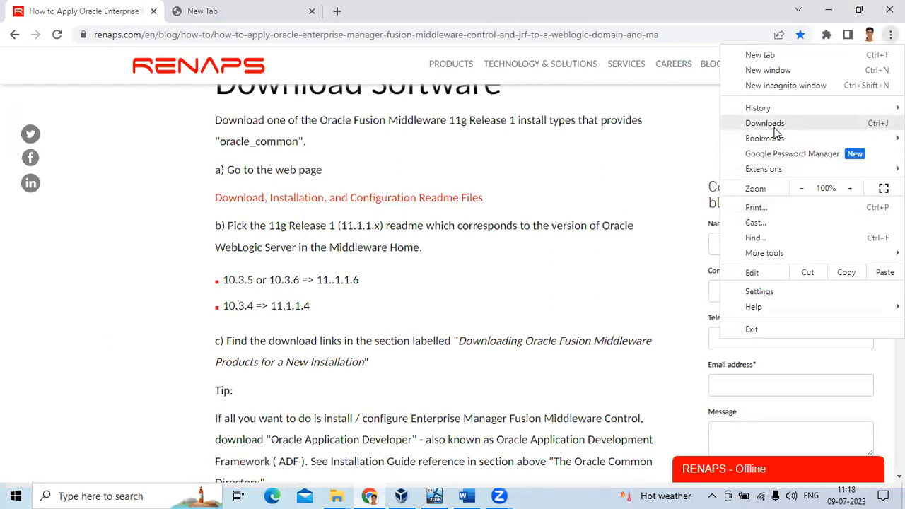
mouse_move(777, 139)
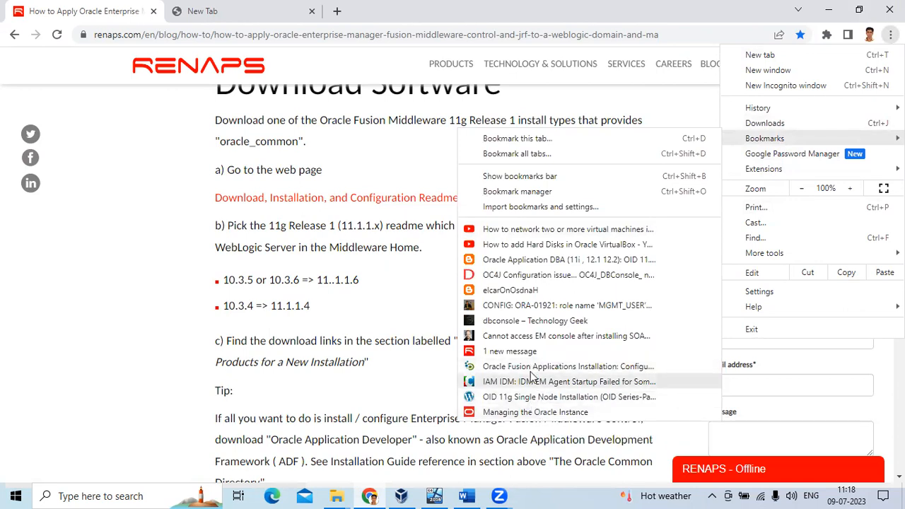
click(291, 240)
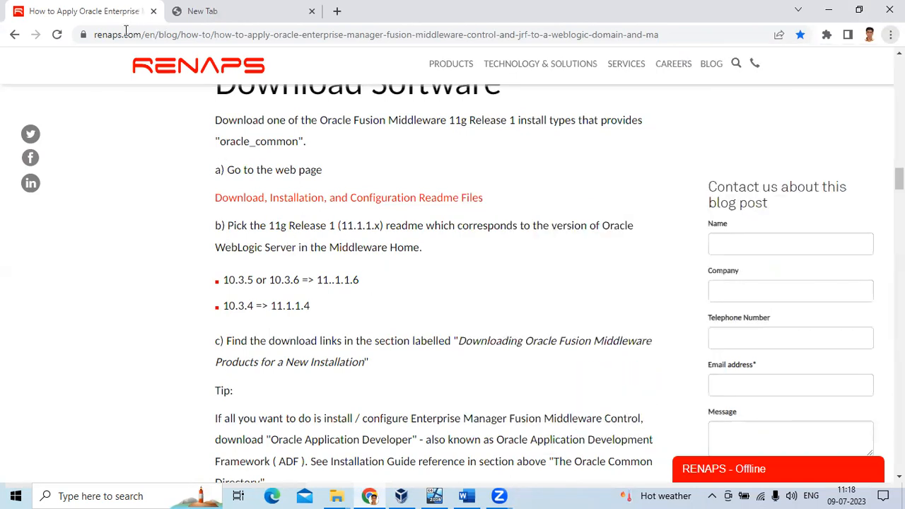
click(126, 34)
text(g)
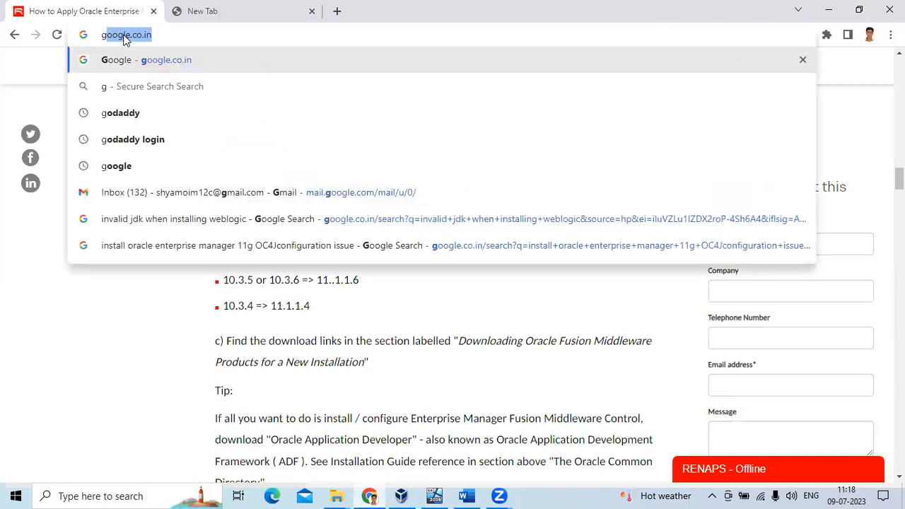
key(Return)
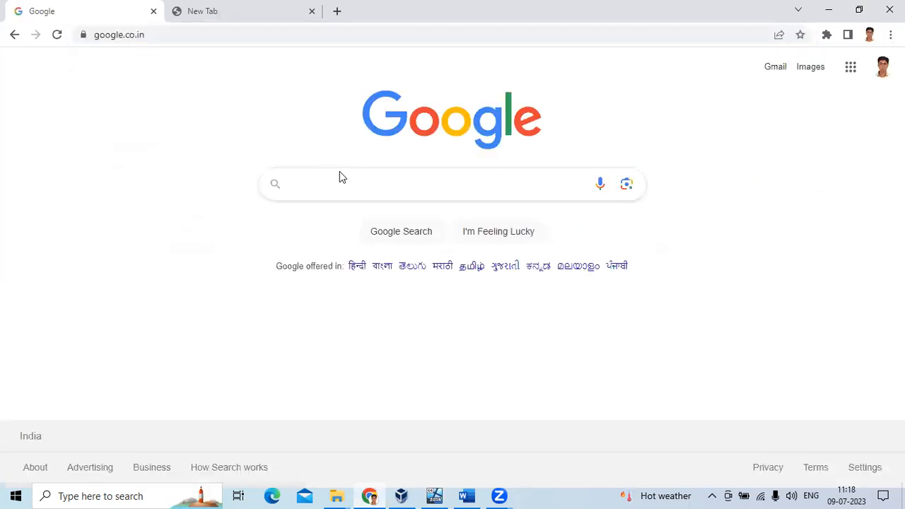
Search 'oif installation obe', open Oracle's OIF tutorial, and find 'opmnc' on the page.
click(345, 183)
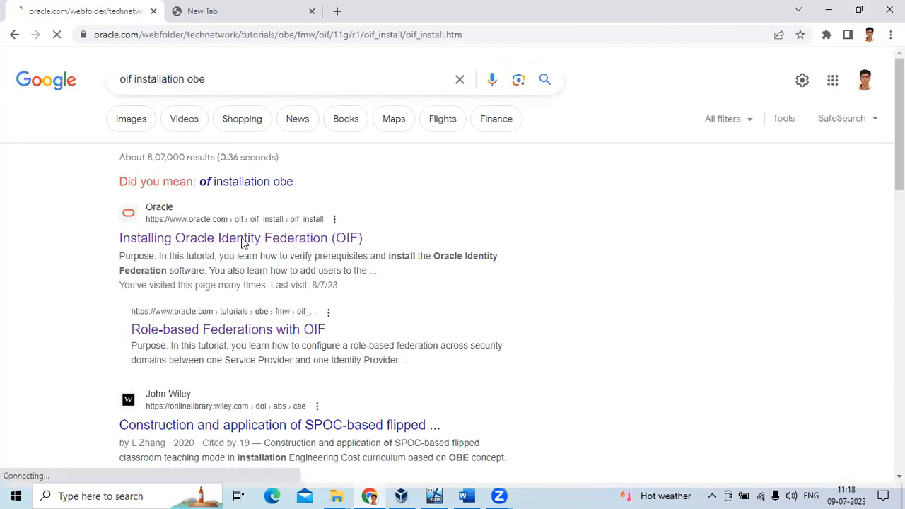
scroll(411, 276, down, 4)
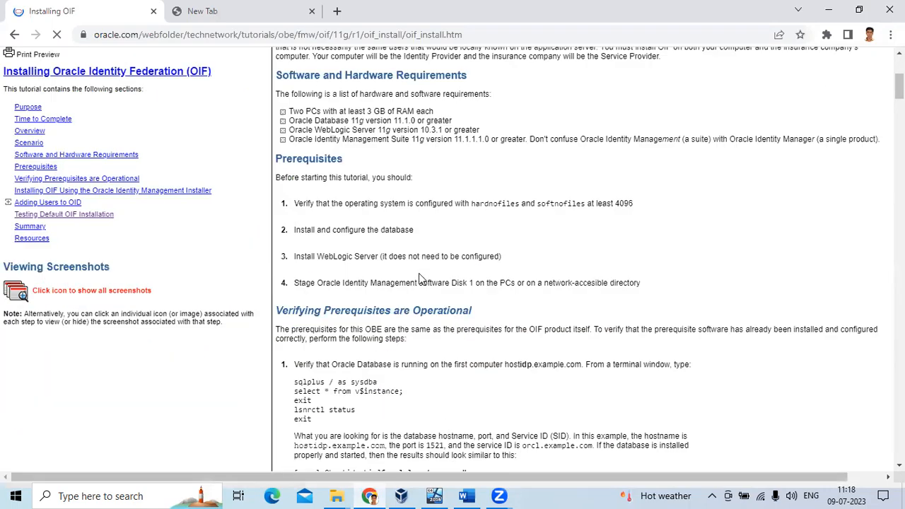
scroll(419, 286, down, 10)
scroll(419, 290, up, 3)
scroll(419, 290, down, 7)
scroll(419, 290, up, 4)
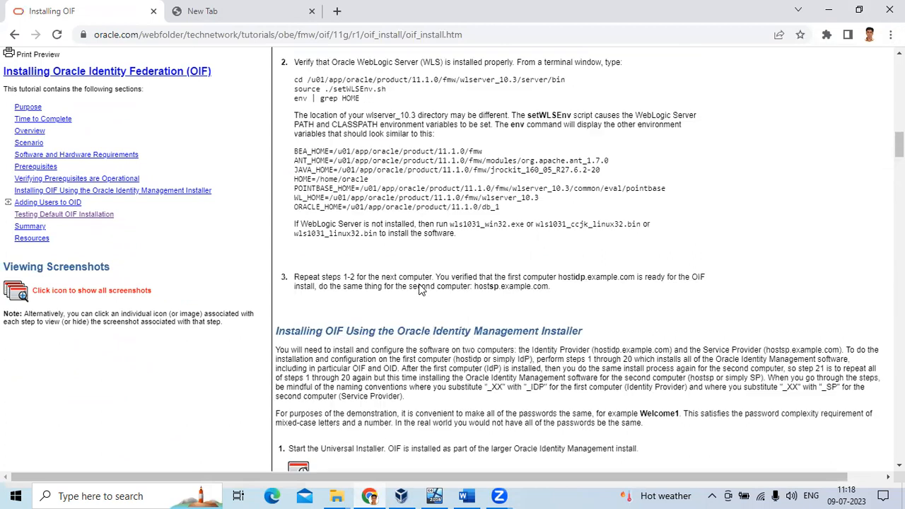
key(ctrl+f)
text(opmnc)
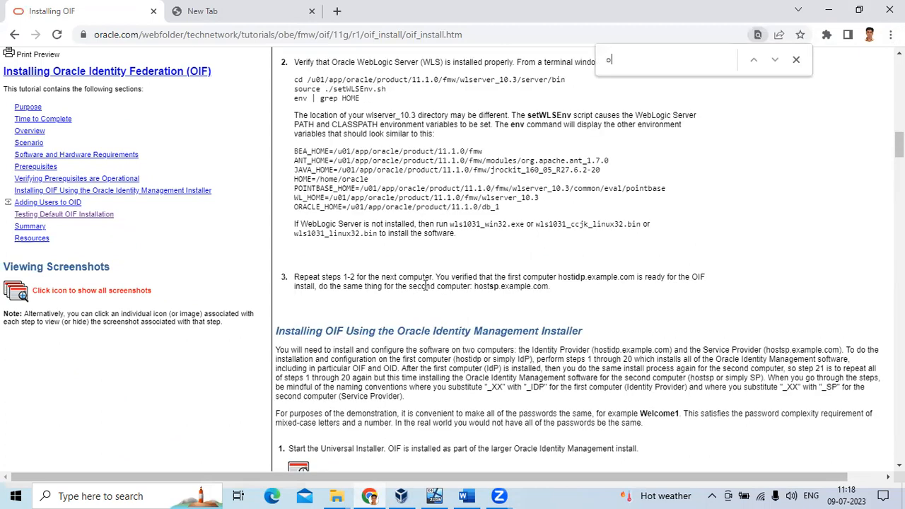
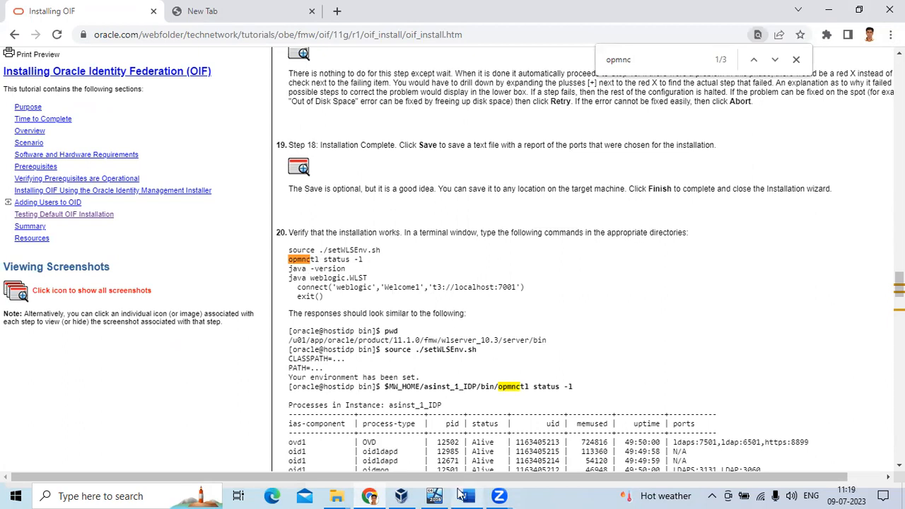
Glance at the OIF tutorial in the browser, then return to the virtual machine.
click(434, 495)
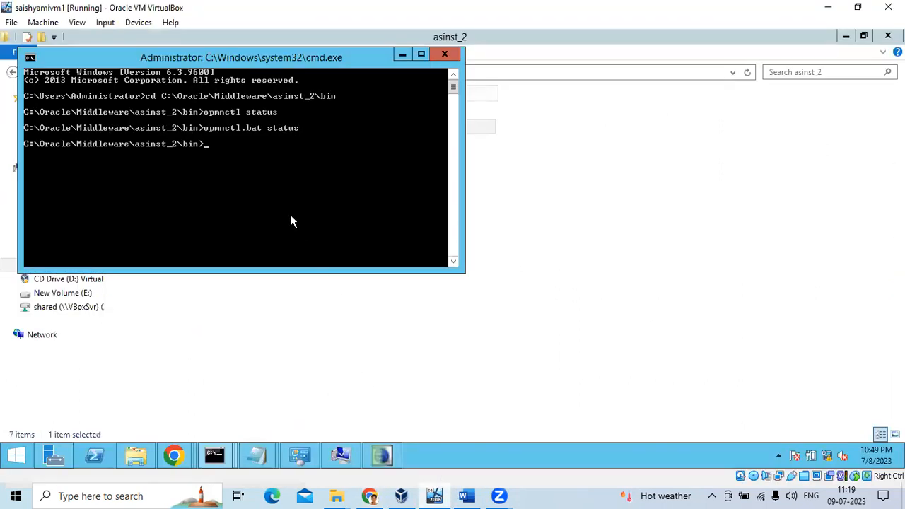
click(365, 495)
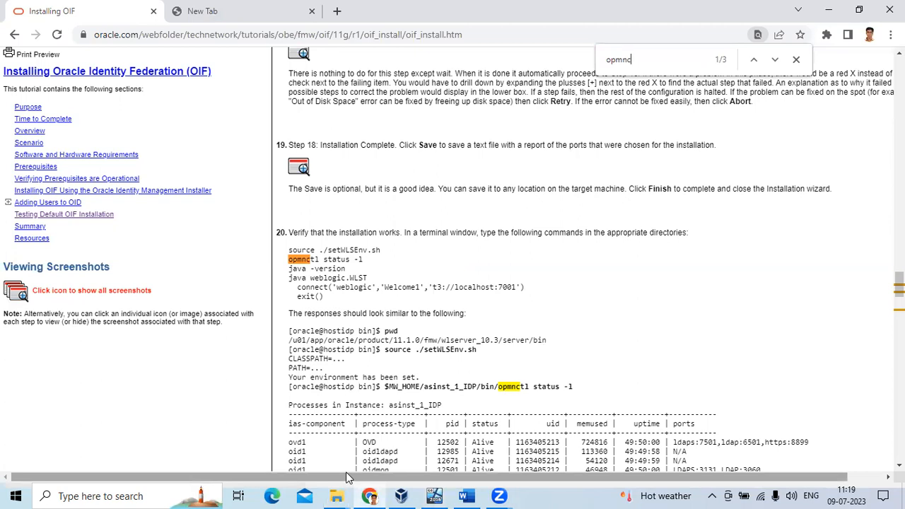
key(alt+Tab)
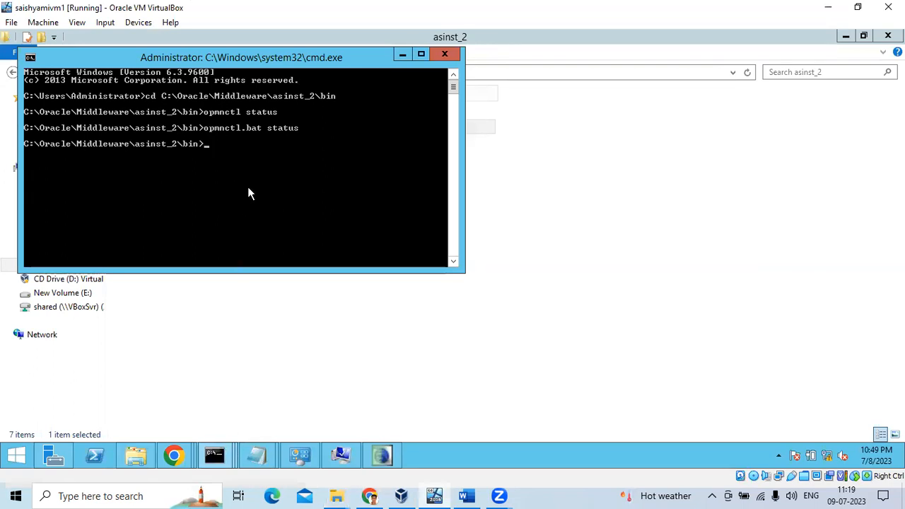
Echo %ORACLE_INSTANCE% in the guest command prompt, which shows the variable is unset.
text(echo %ORACLE_INSTANCE%)
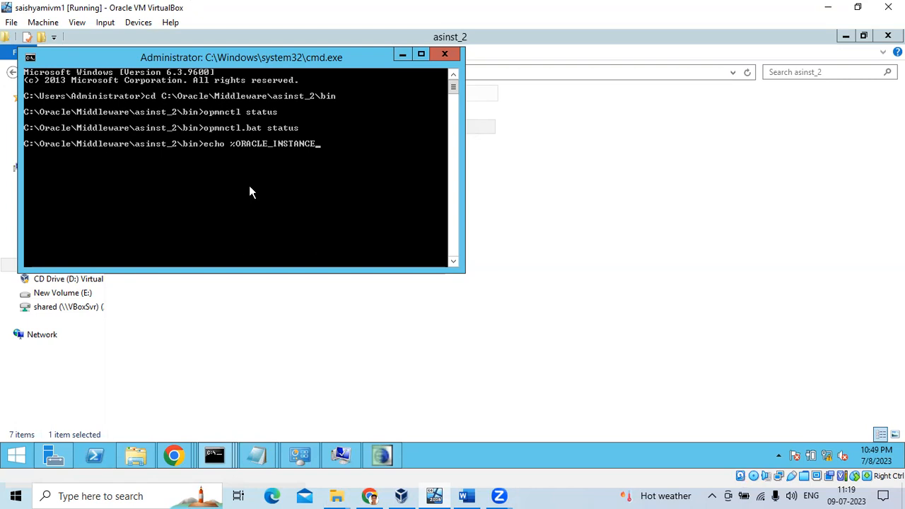
key(Return)
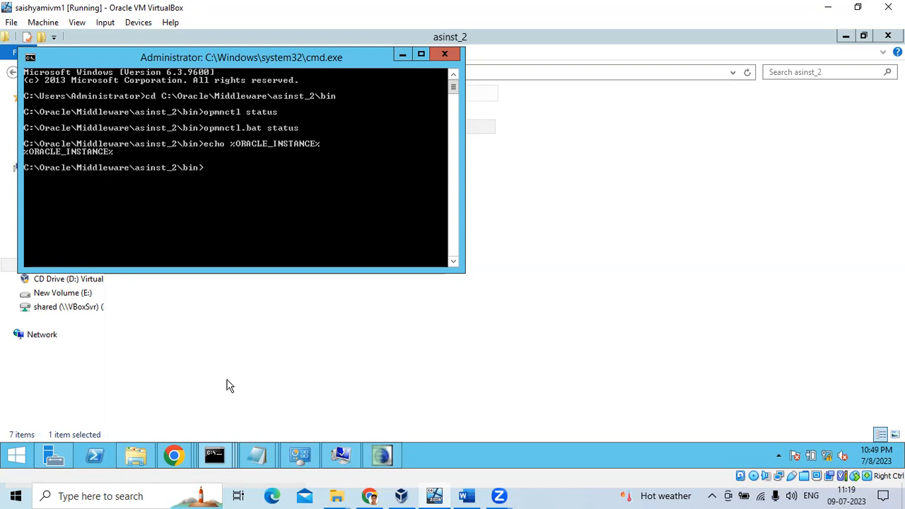
Copy the asinst_2 instance path from the installation notes.
mouse_move(253, 460)
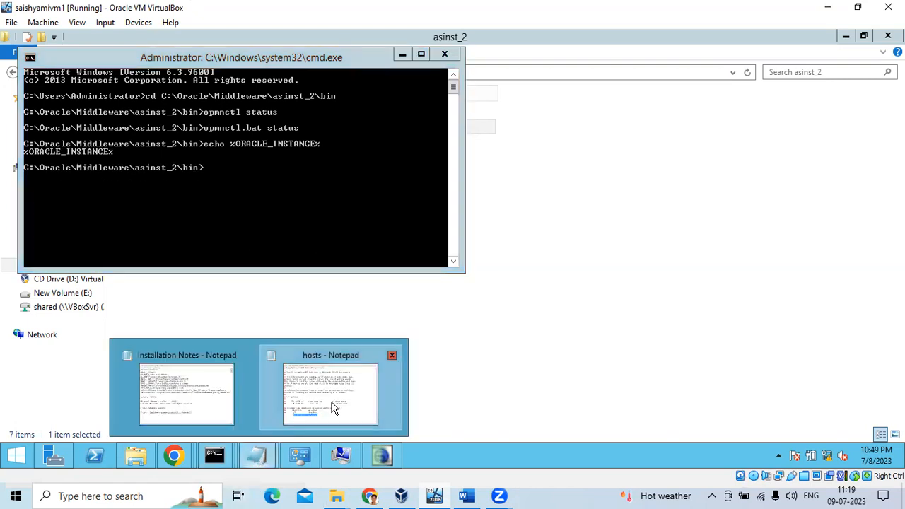
click(335, 409)
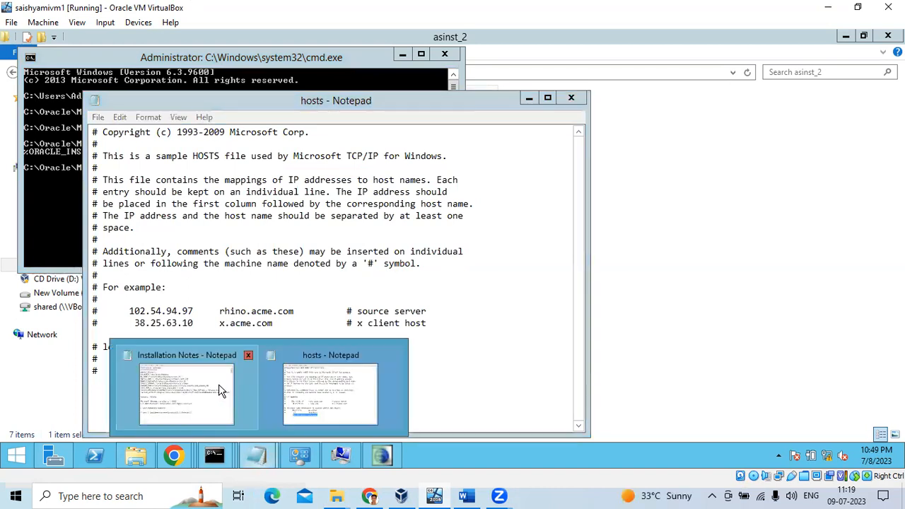
click(219, 384)
drag(620, 177, 465, 177)
right_click(467, 177)
click(488, 212)
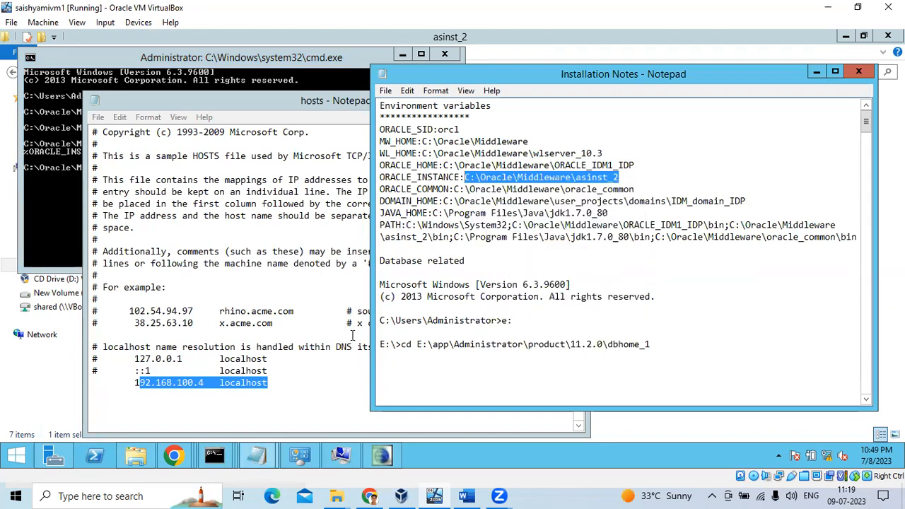
Run set ORACLE_INSTANCE= with the pasted C:\Oracle\Middleware\asinst_2 path in cmd.
click(44, 224)
text(SE=)
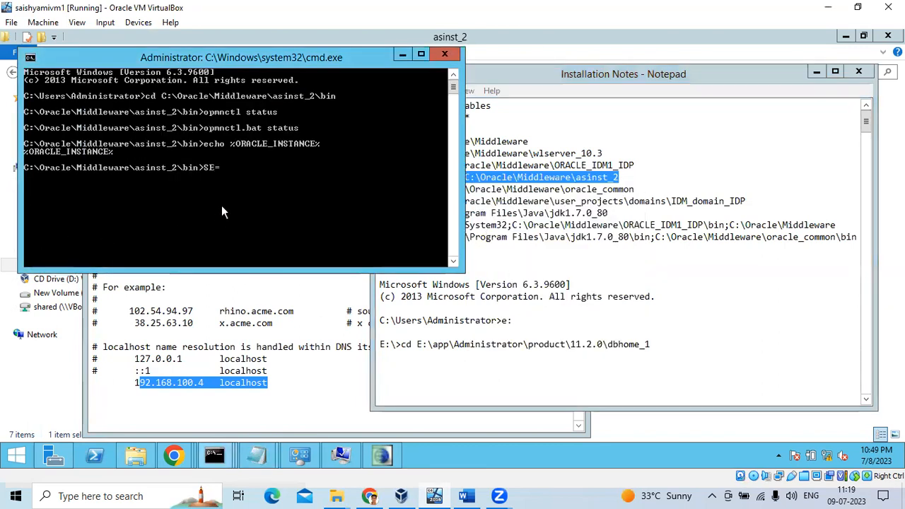
key(BackSpace)
key(BackSpace)
key(BackSpace)
text(set)
right_click(223, 205)
click(244, 241)
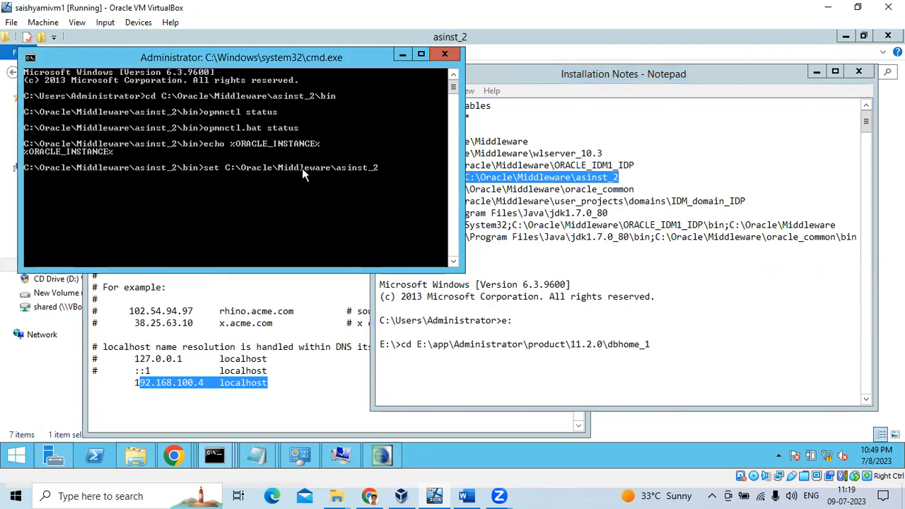
text(ORACLE_ISNATNCE)
key(BackSpace)
text(=)
key(Return)
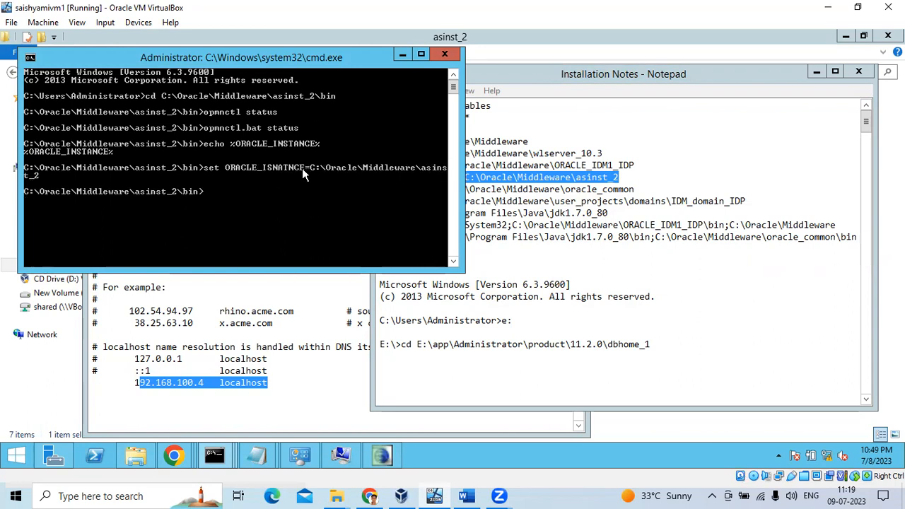
Fix the misspelled ORACLE_INSTANCE name in the recalled set command and rerun it.
key(Up)
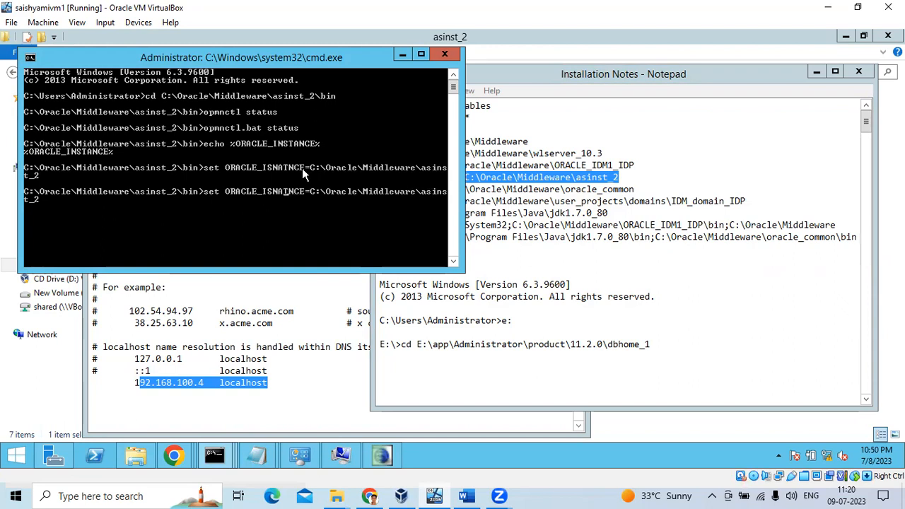
key(BackSpace)
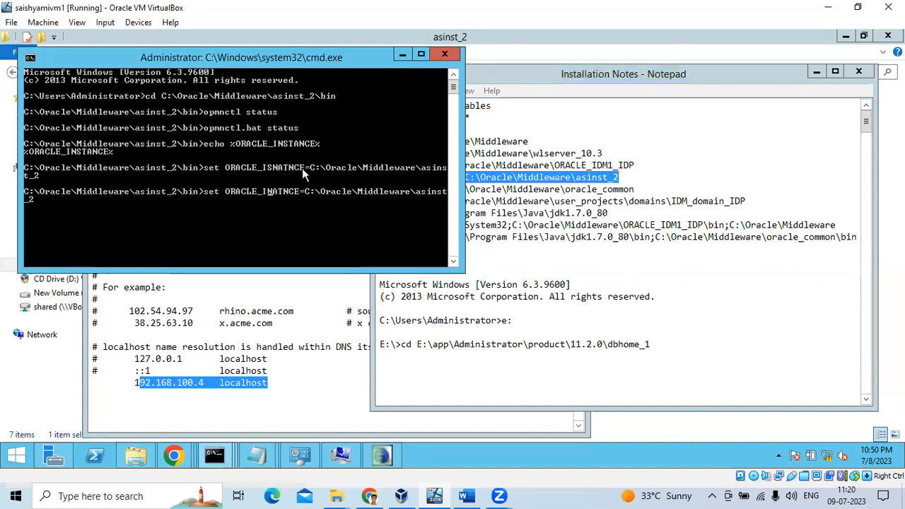
text(S)
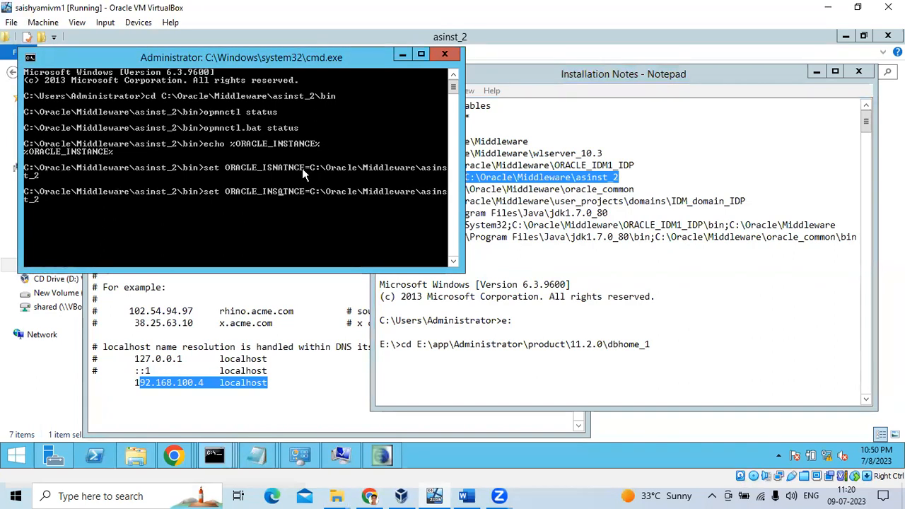
key(BackSpace)
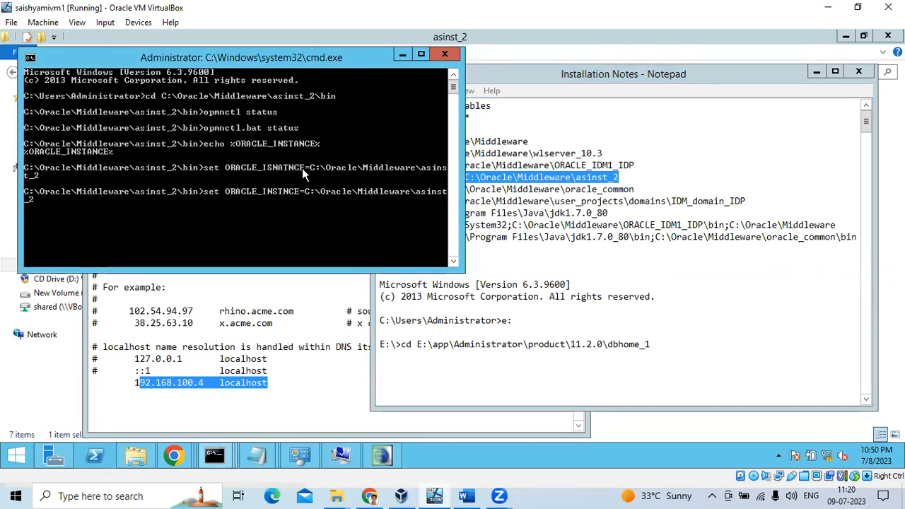
text(A)
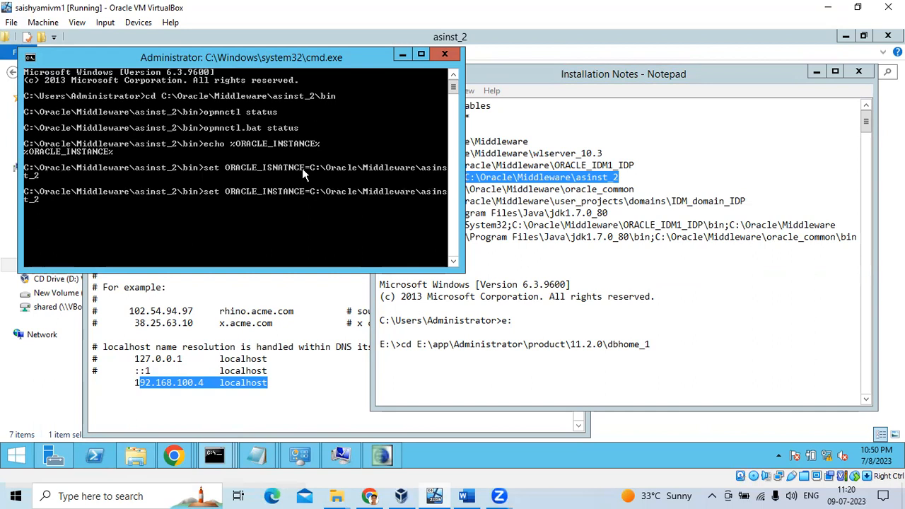
key(Return)
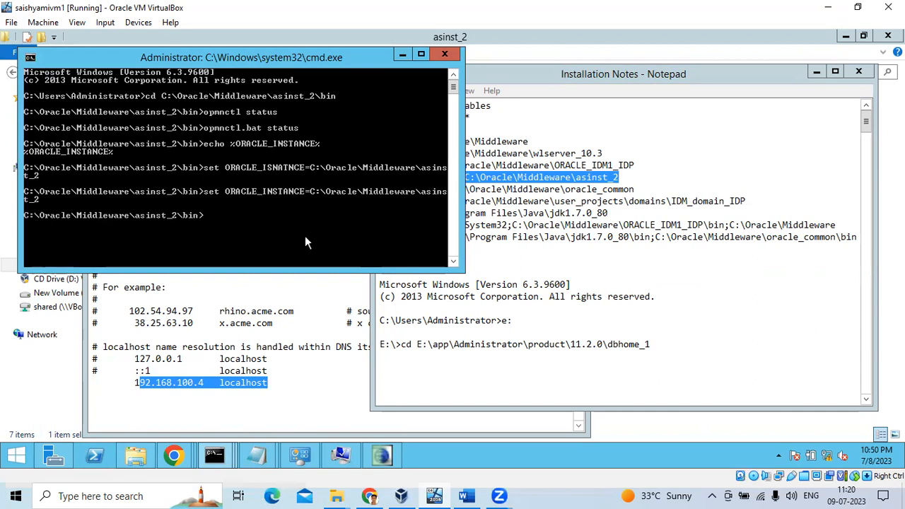
Echo ORACLE_INSTANCE to confirm the asinst_2 path, then rerun opmnctl status.
key(Up)
key(Up)
key(Up)
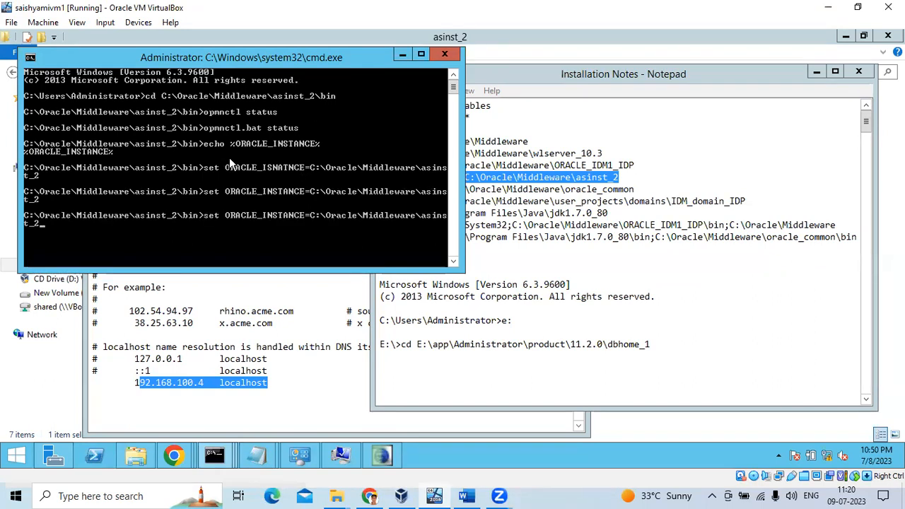
key(Return)
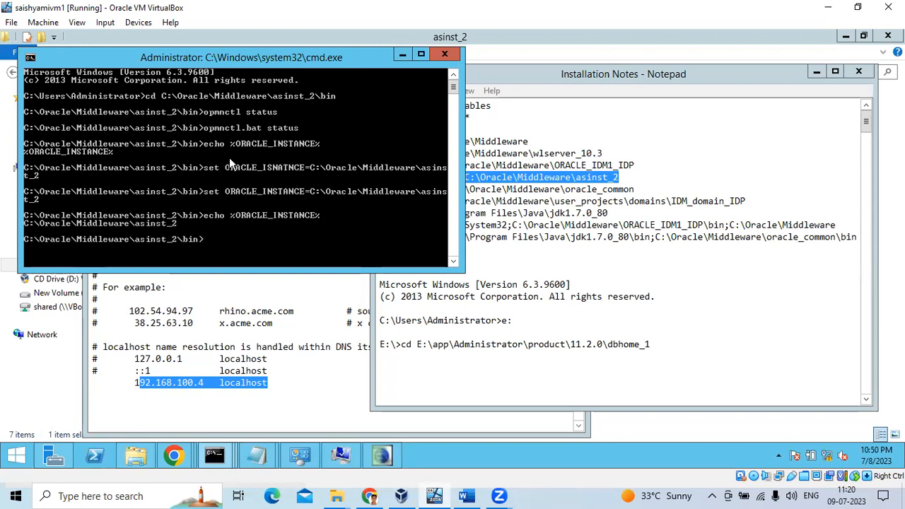
text(.o)
text(opmnctl)
text( status)
key(Return)
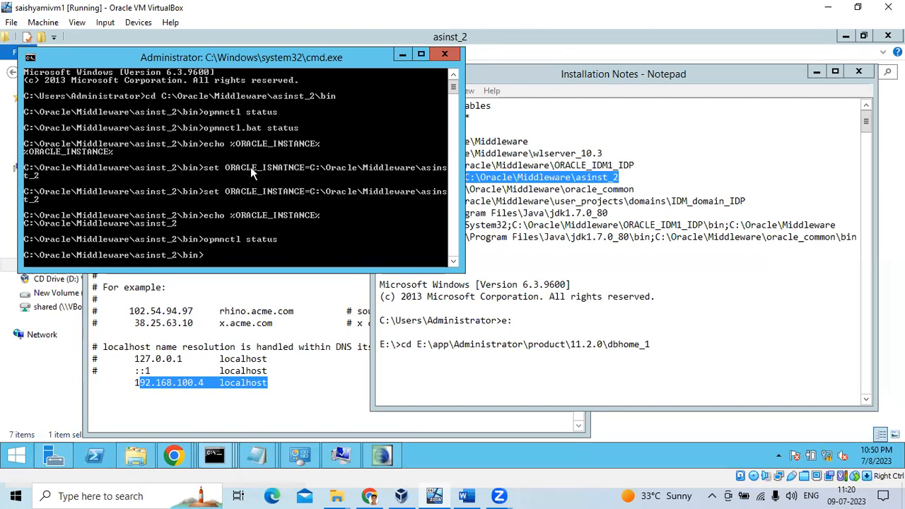
View the WebLogic Summary of Servers page, then the OIF console, then the admin command session.
mouse_move(177, 459)
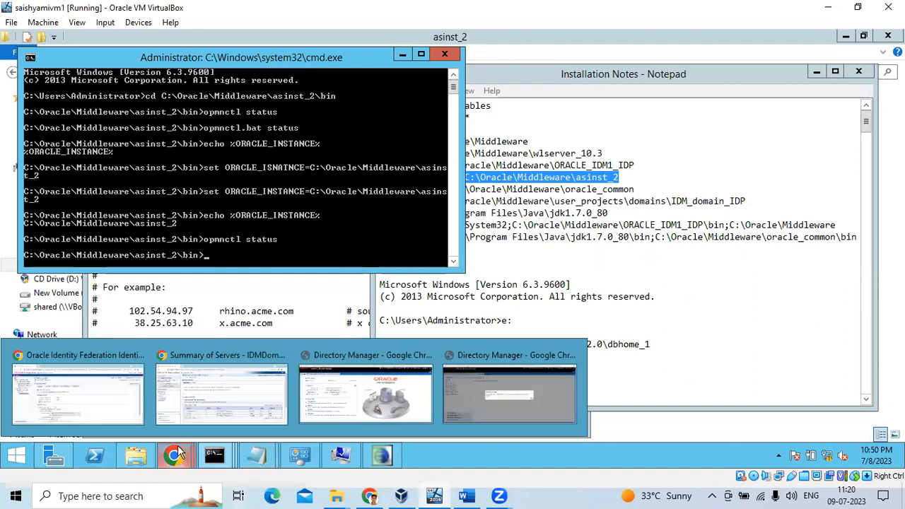
click(214, 396)
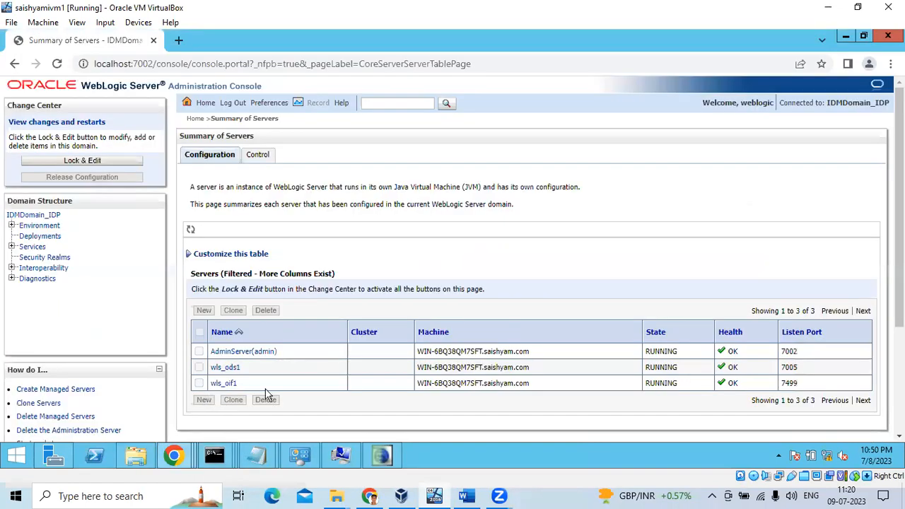
mouse_move(187, 456)
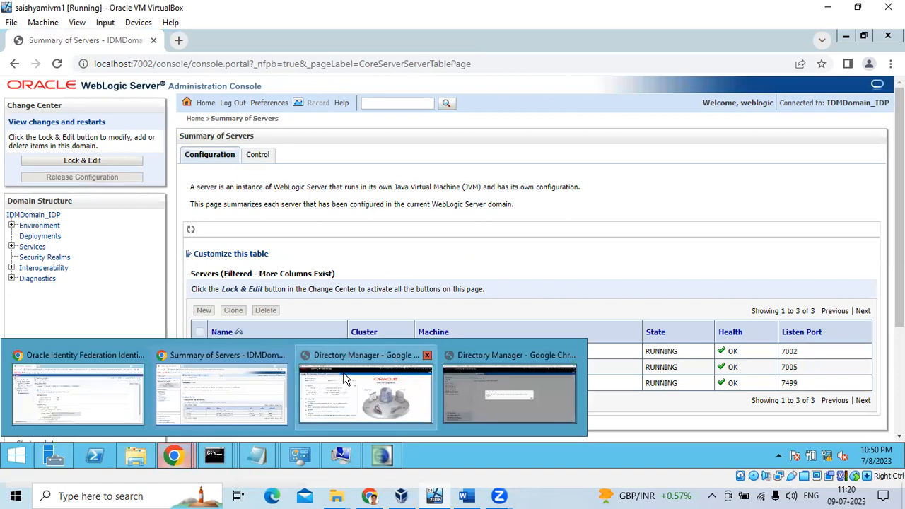
click(78, 389)
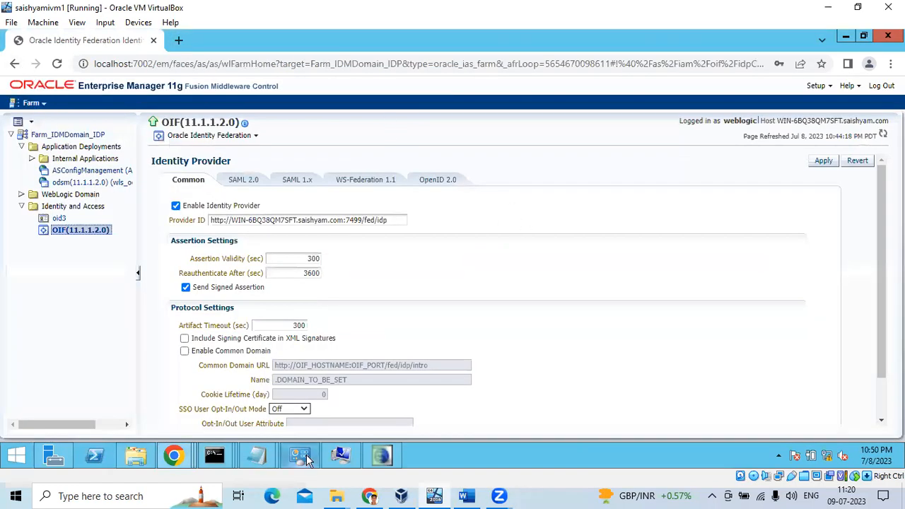
mouse_move(215, 456)
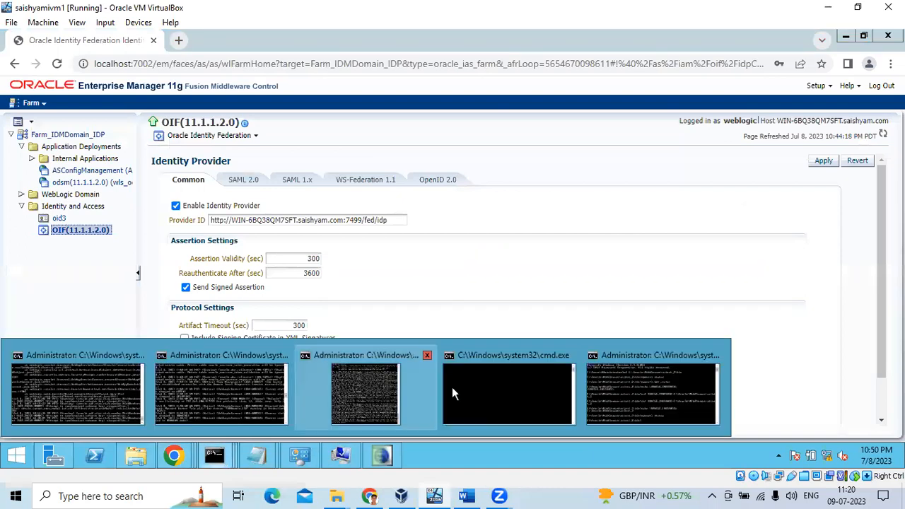
click(611, 394)
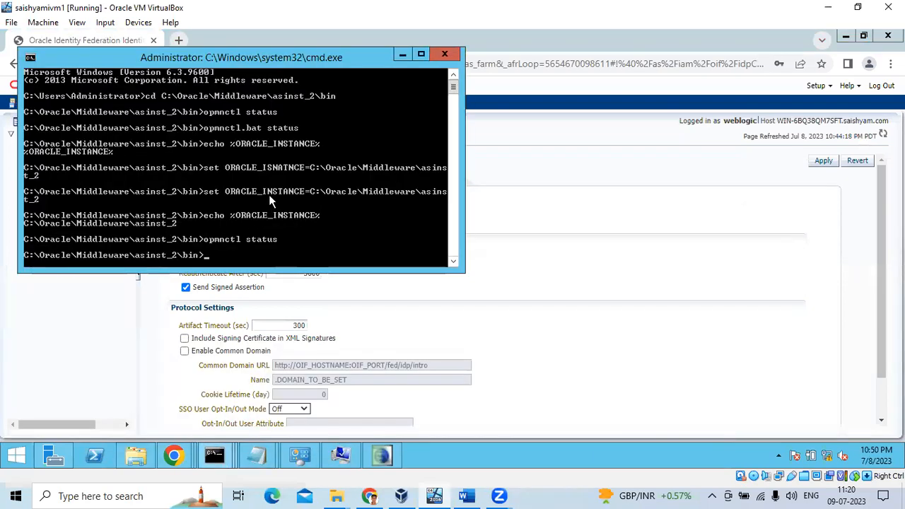
scroll(314, 186, down, 3)
scroll(297, 182, up, 3)
scroll(307, 173, down, 8)
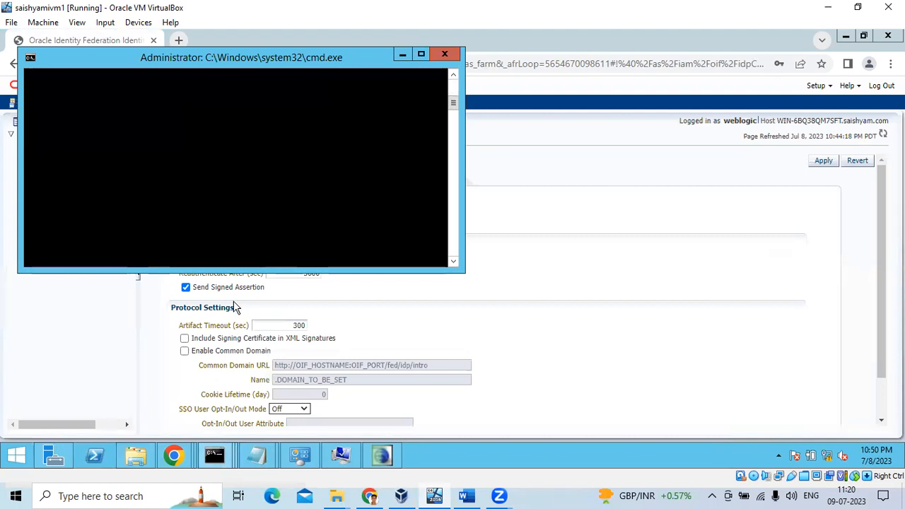
Recheck the OIF Identity Provider page, then bring the empty cmd.exe window forward.
mouse_move(177, 458)
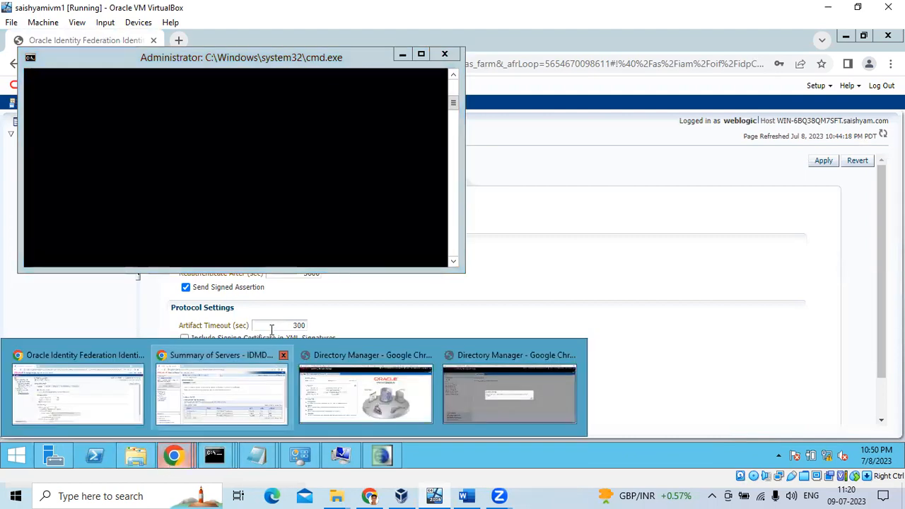
click(76, 354)
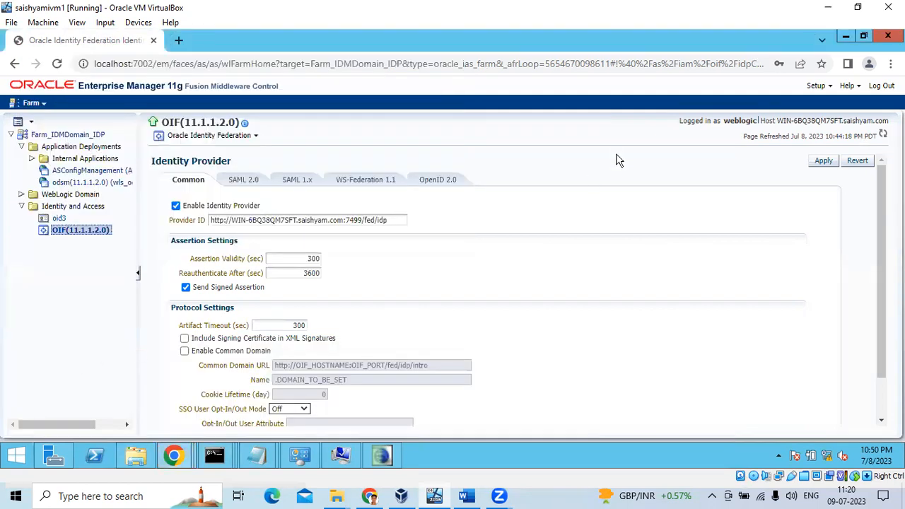
scroll(542, 164, down, 2)
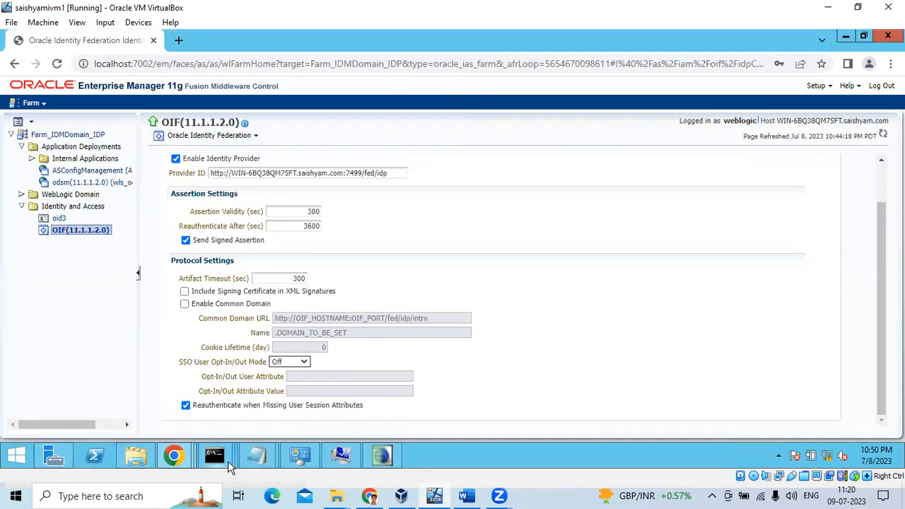
mouse_move(229, 467)
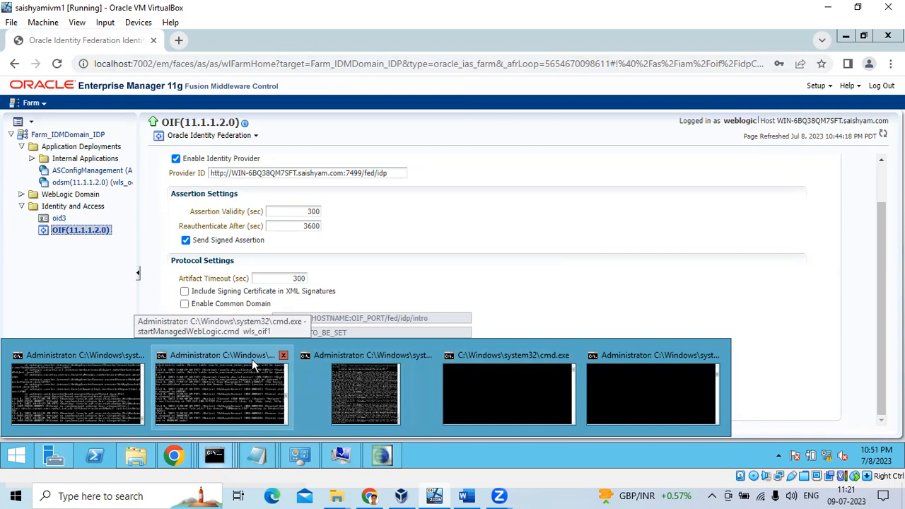
click(509, 389)
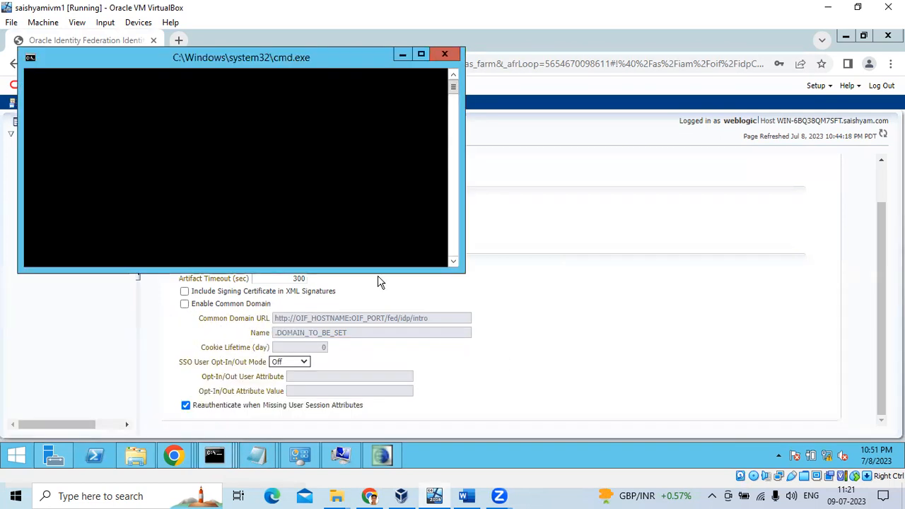